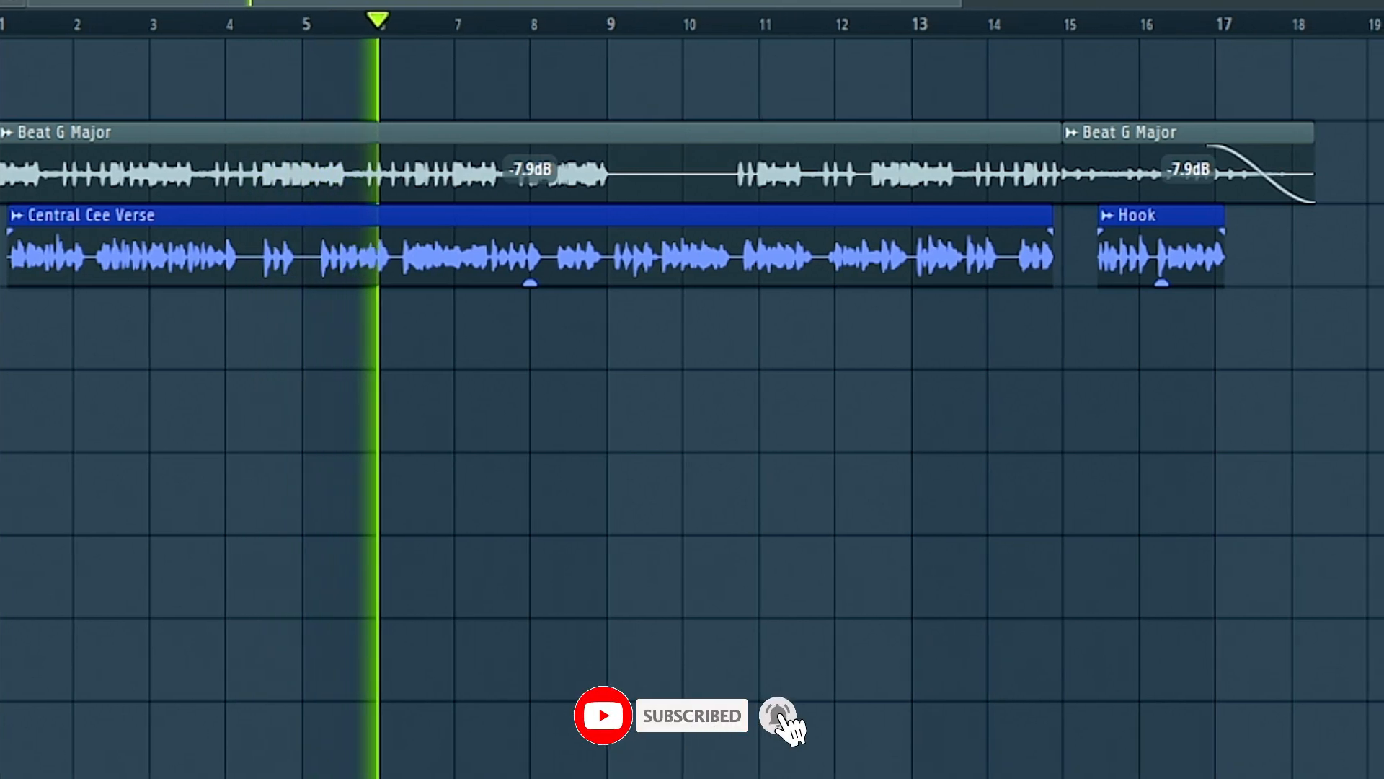
- Check the Delay Bus in the mixer while the song plays, close the mixer and stop playback
{"action": "key", "text": "F9"}
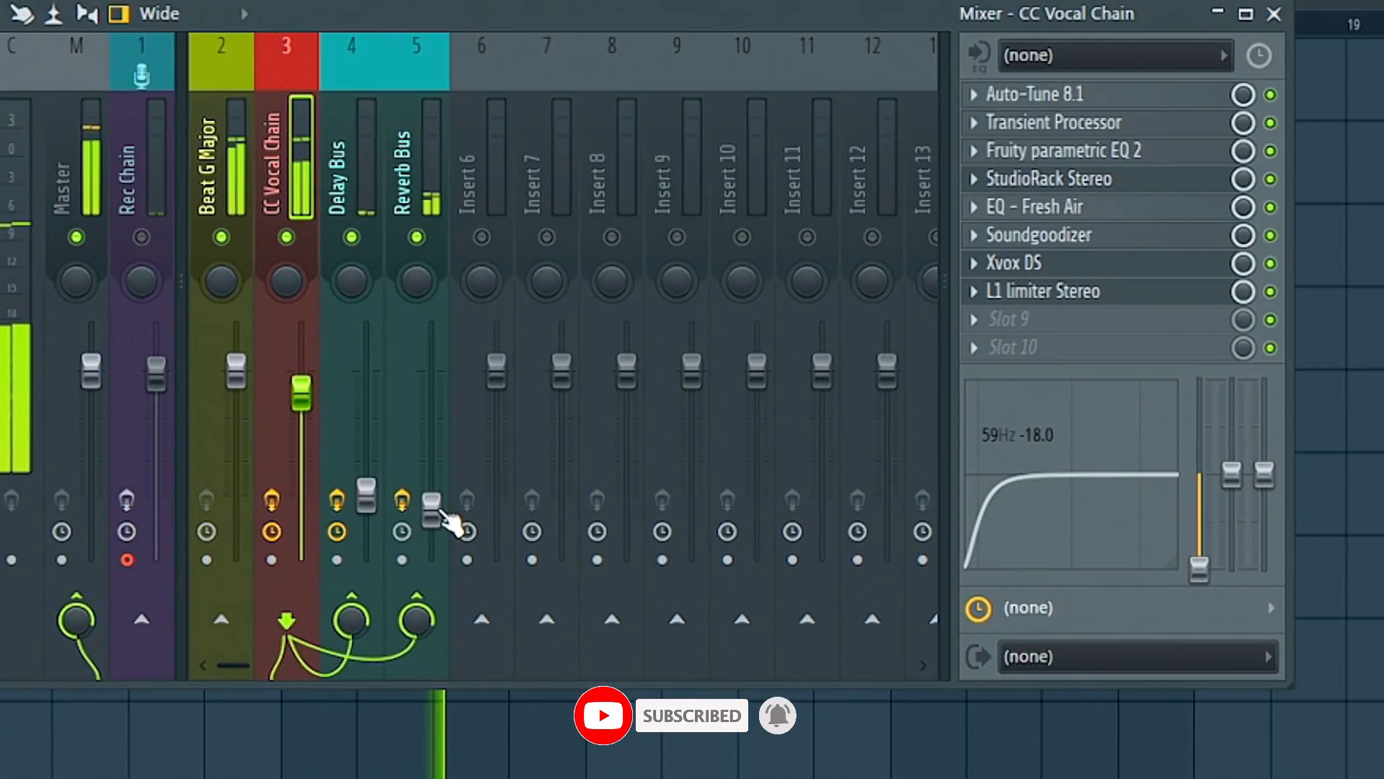
{"action": "left_click", "coordinate": [361, 497]}
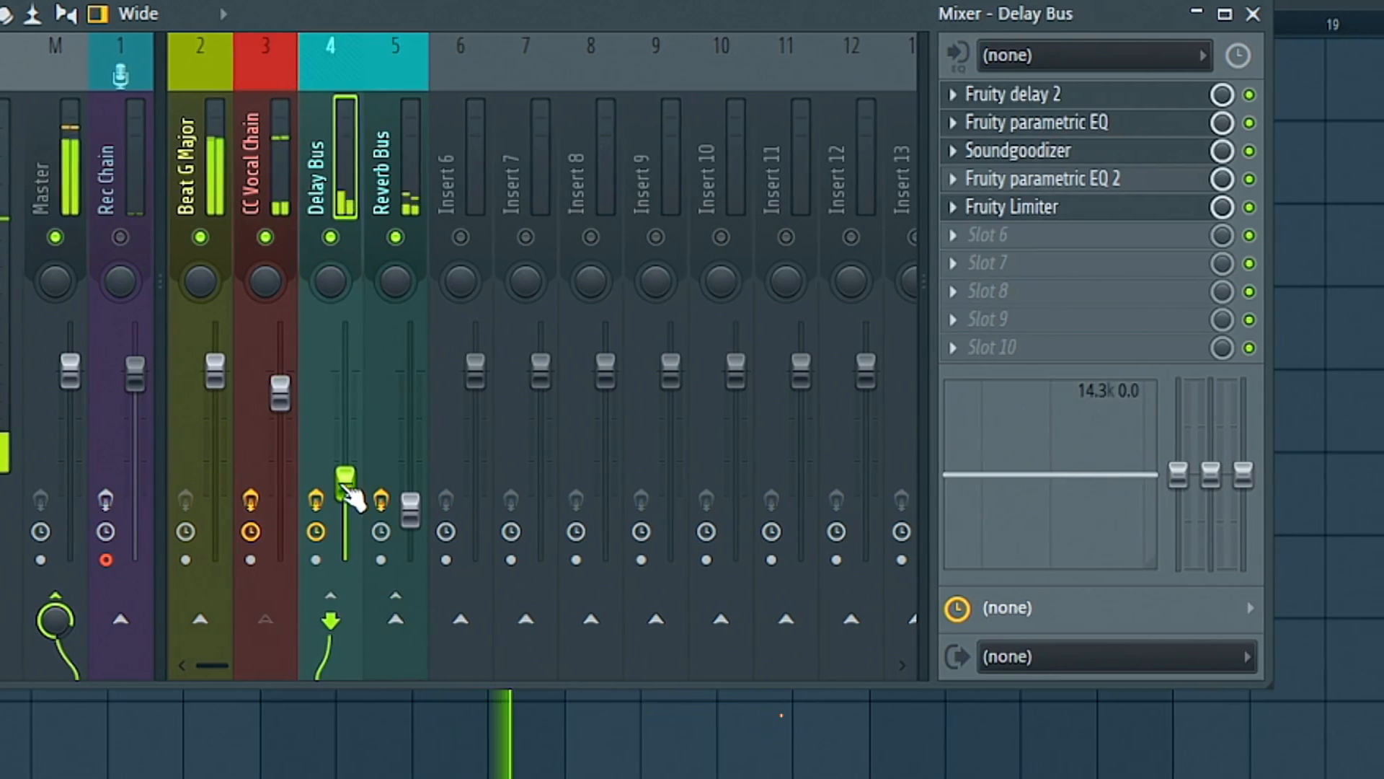
{"action": "key", "text": "F9"}
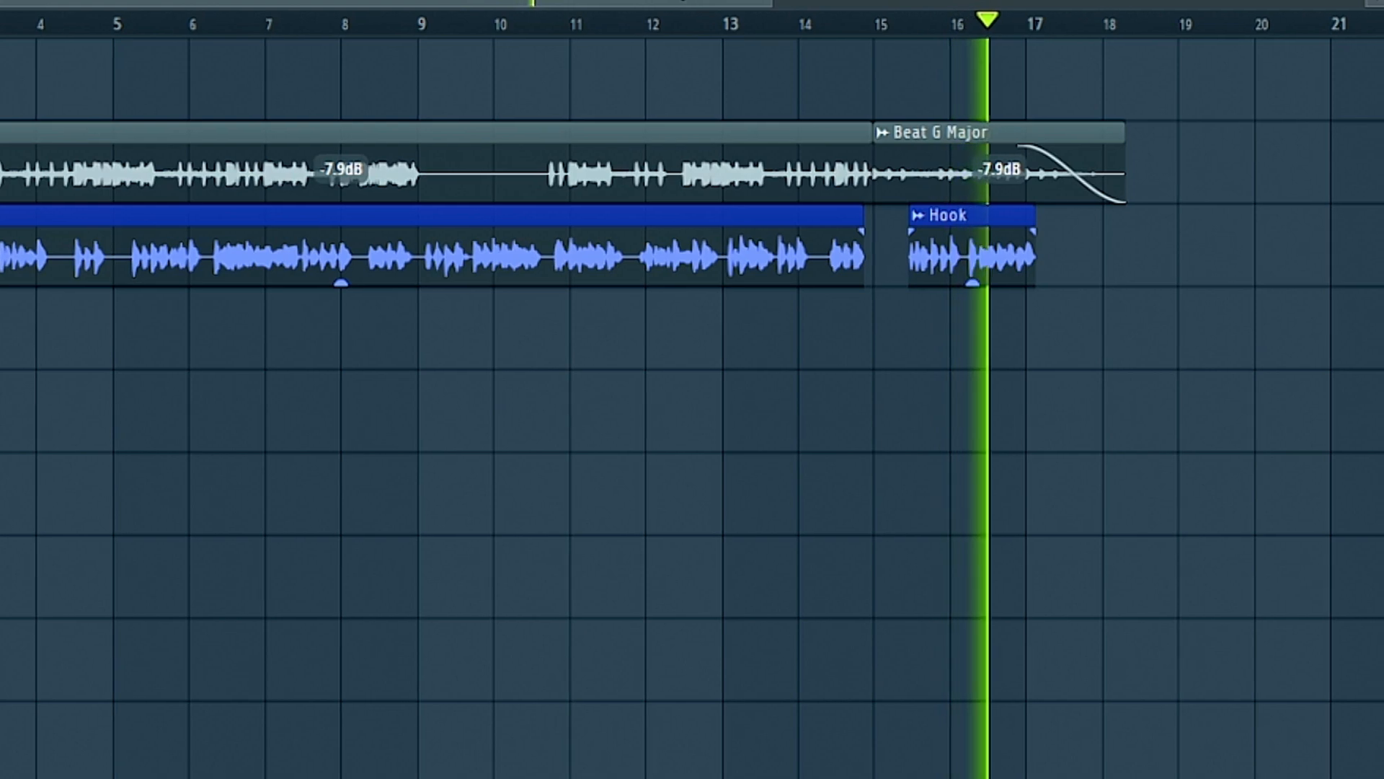
{"action": "key", "text": "space"}
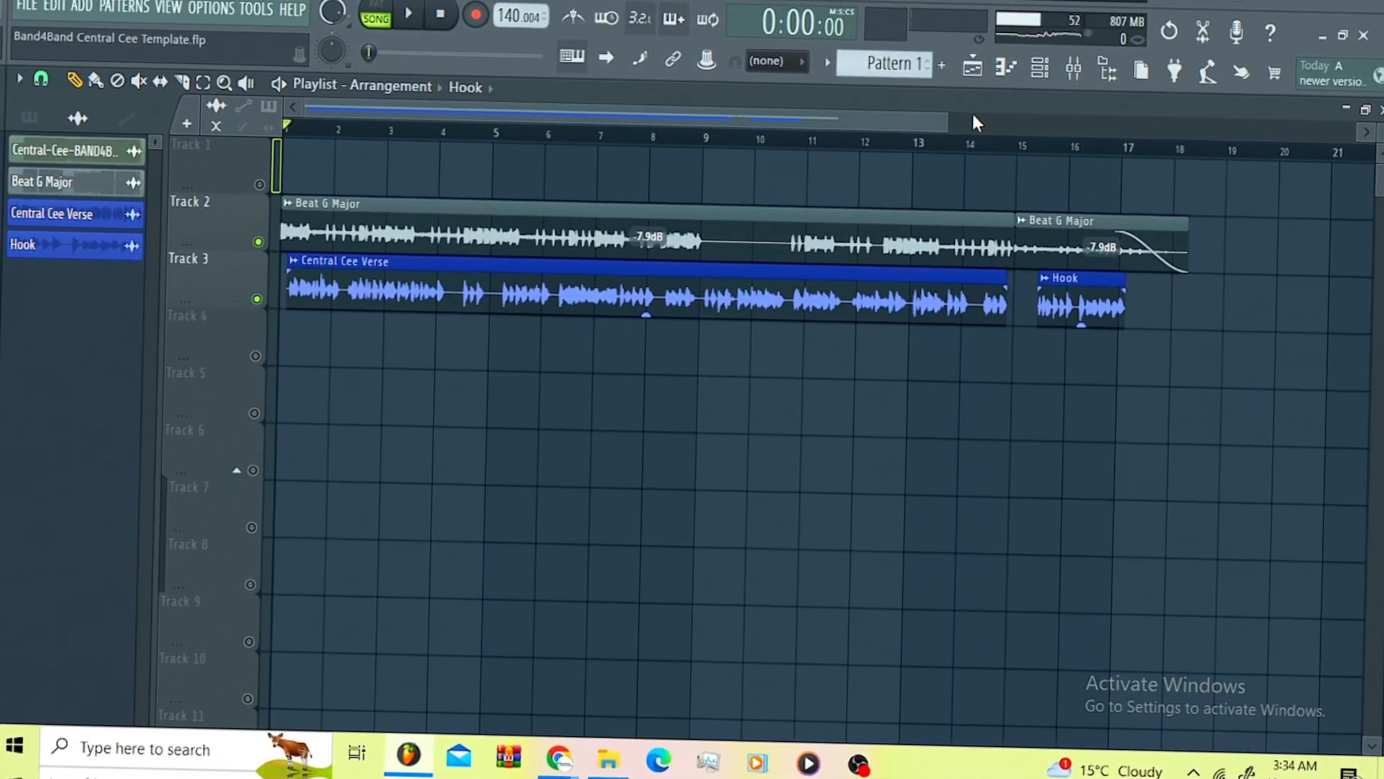
- Select the Rec Chain mixer track and audition the live microphone with its effects enabled, muting the track again after listening
{"action": "left_click_drag", "start_coordinate": [946, 122], "coordinate": [722, 121]}
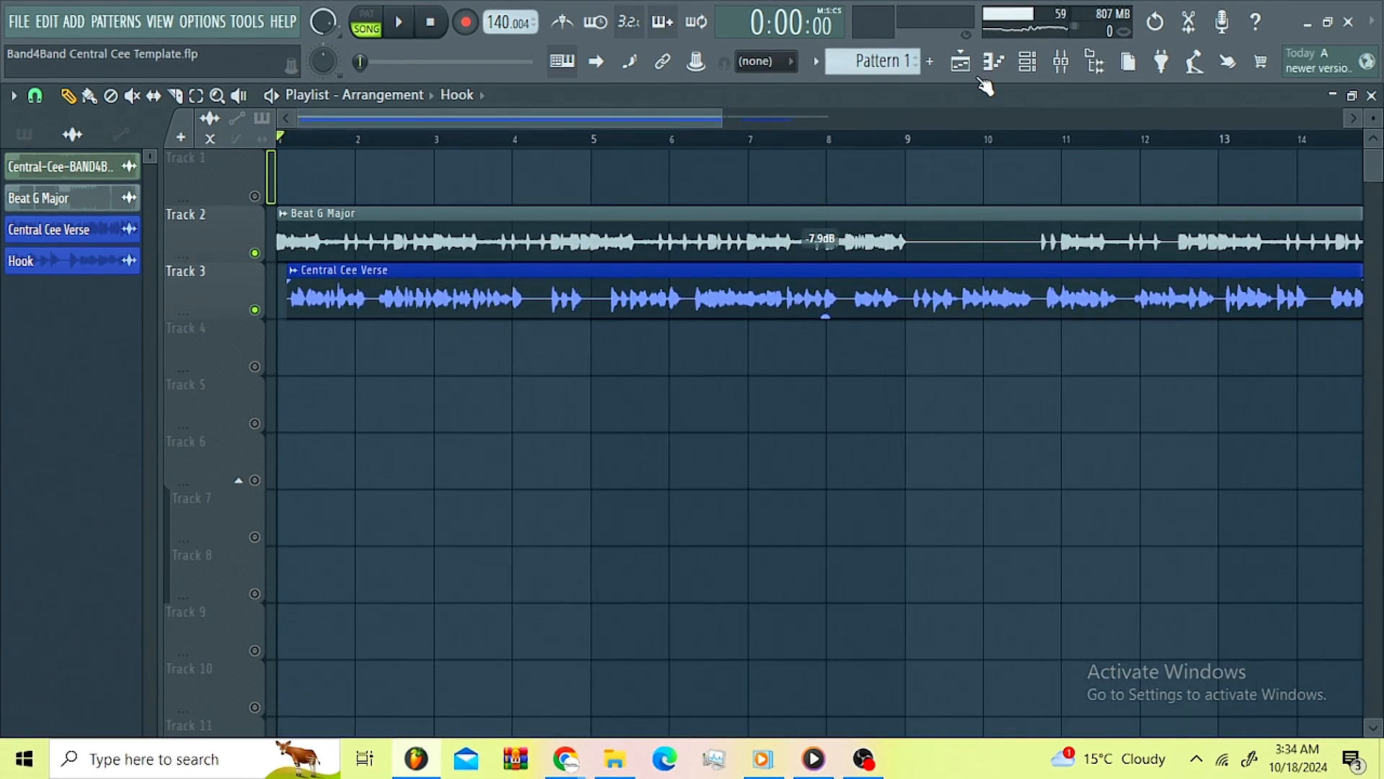
{"action": "left_click", "coordinate": [1065, 65]}
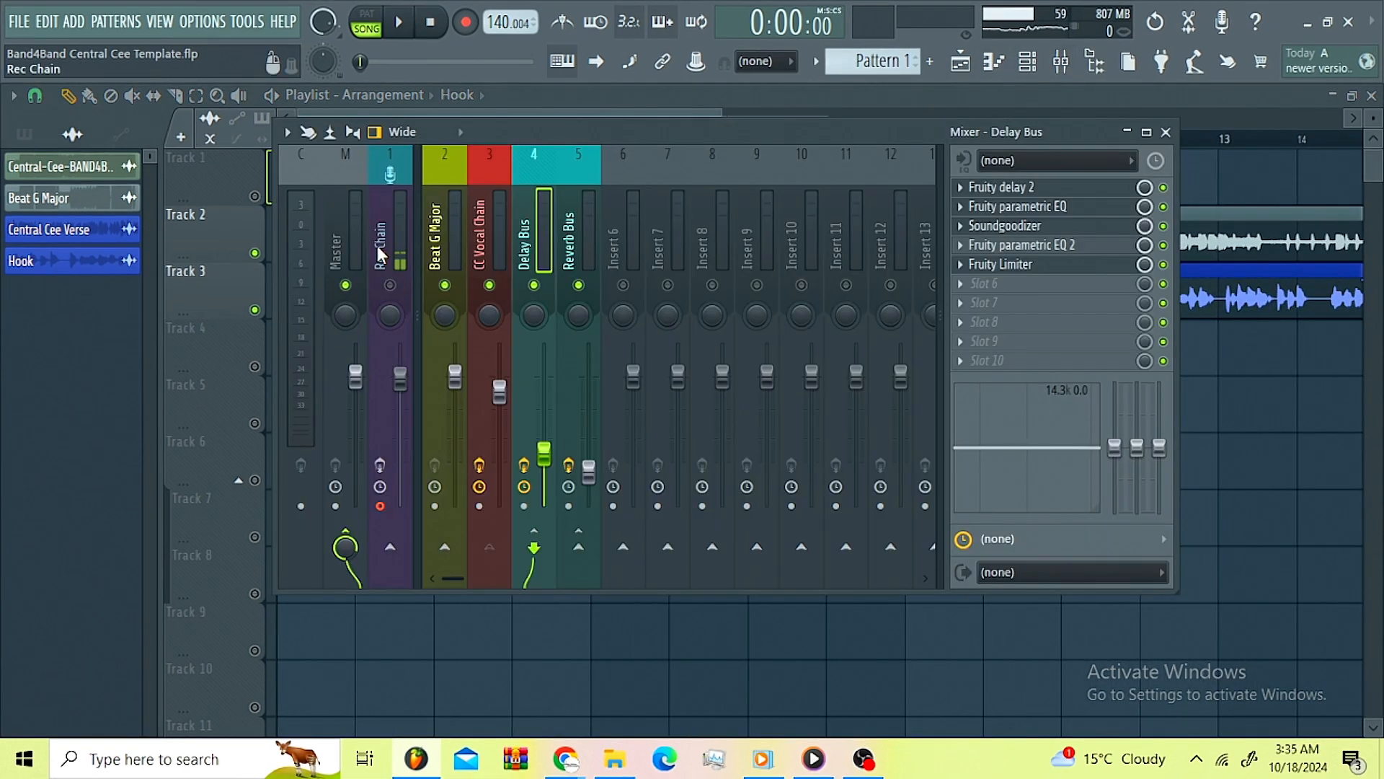
{"action": "left_click", "coordinate": [378, 245]}
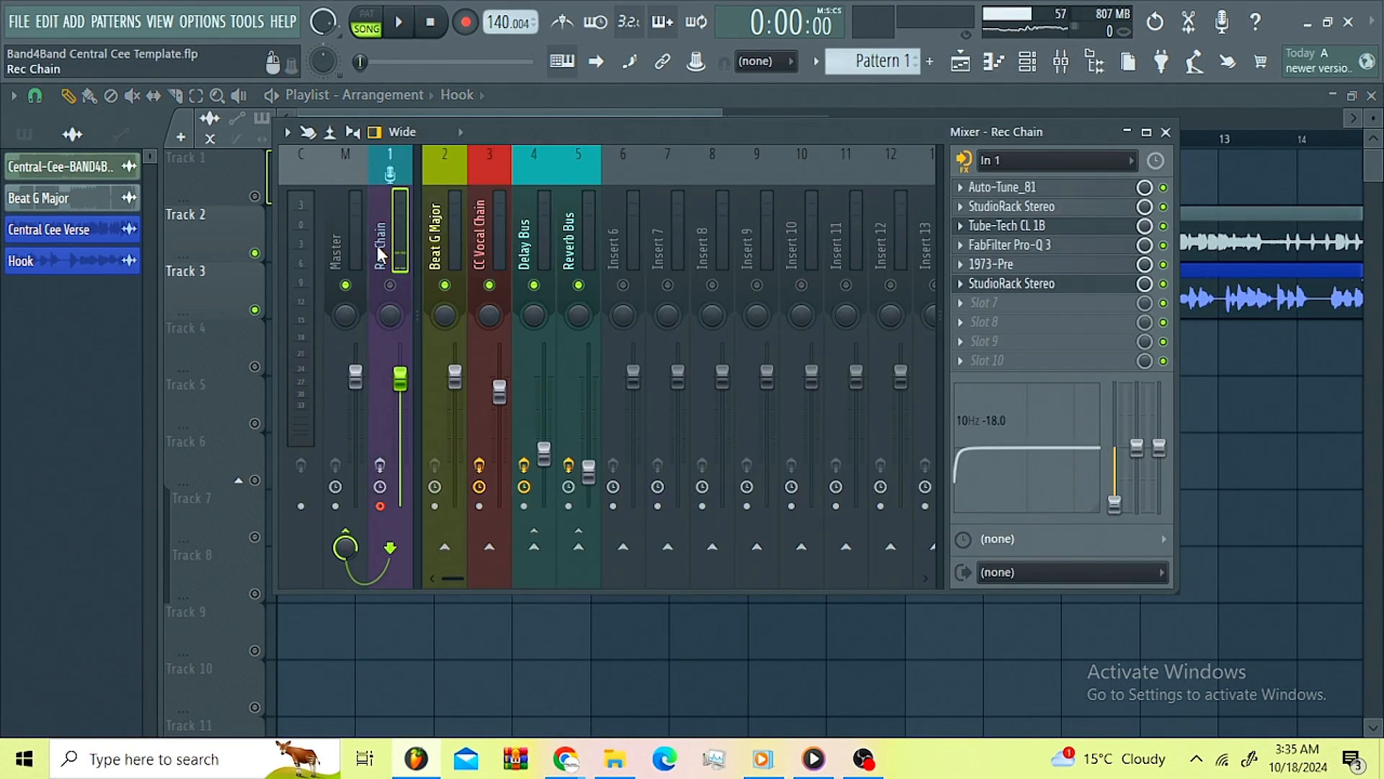
{"action": "left_click", "coordinate": [391, 285]}
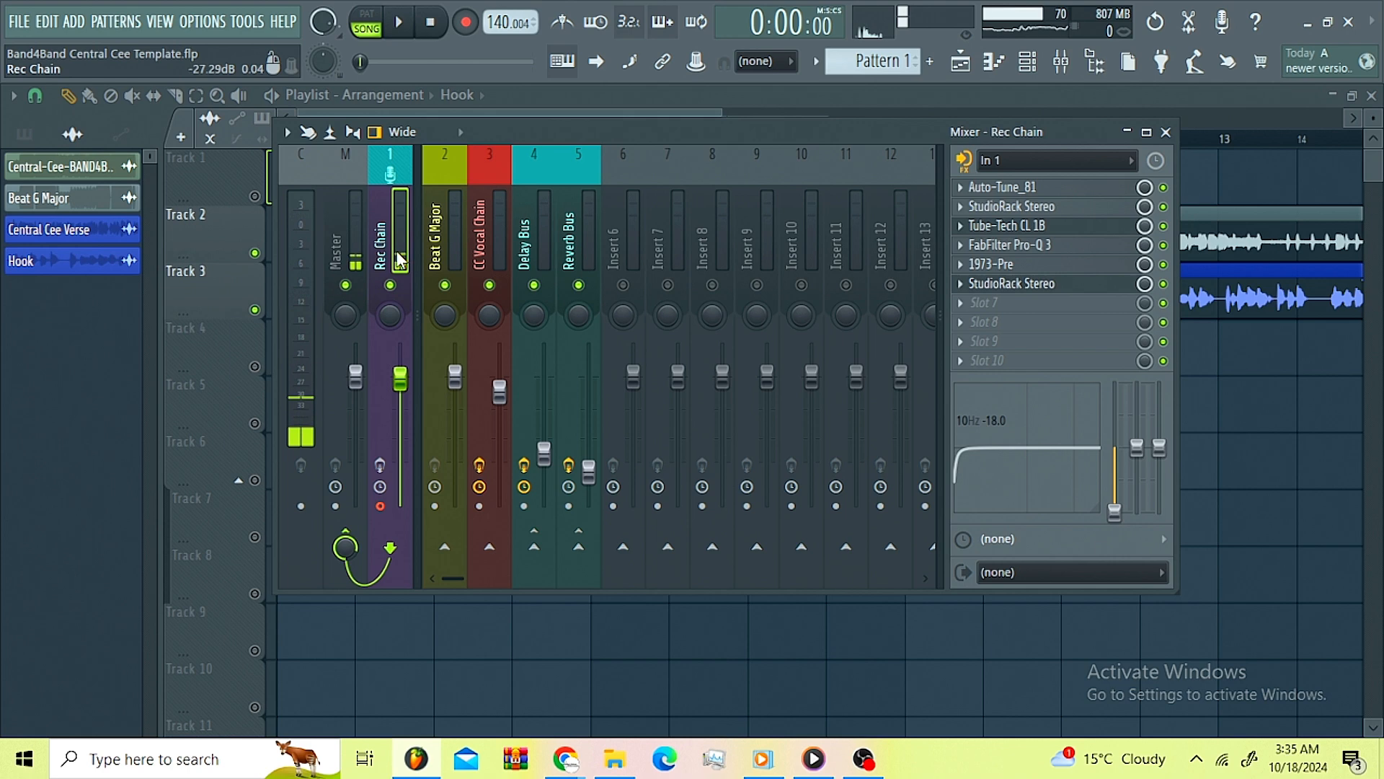
{"action": "left_click", "coordinate": [380, 465]}
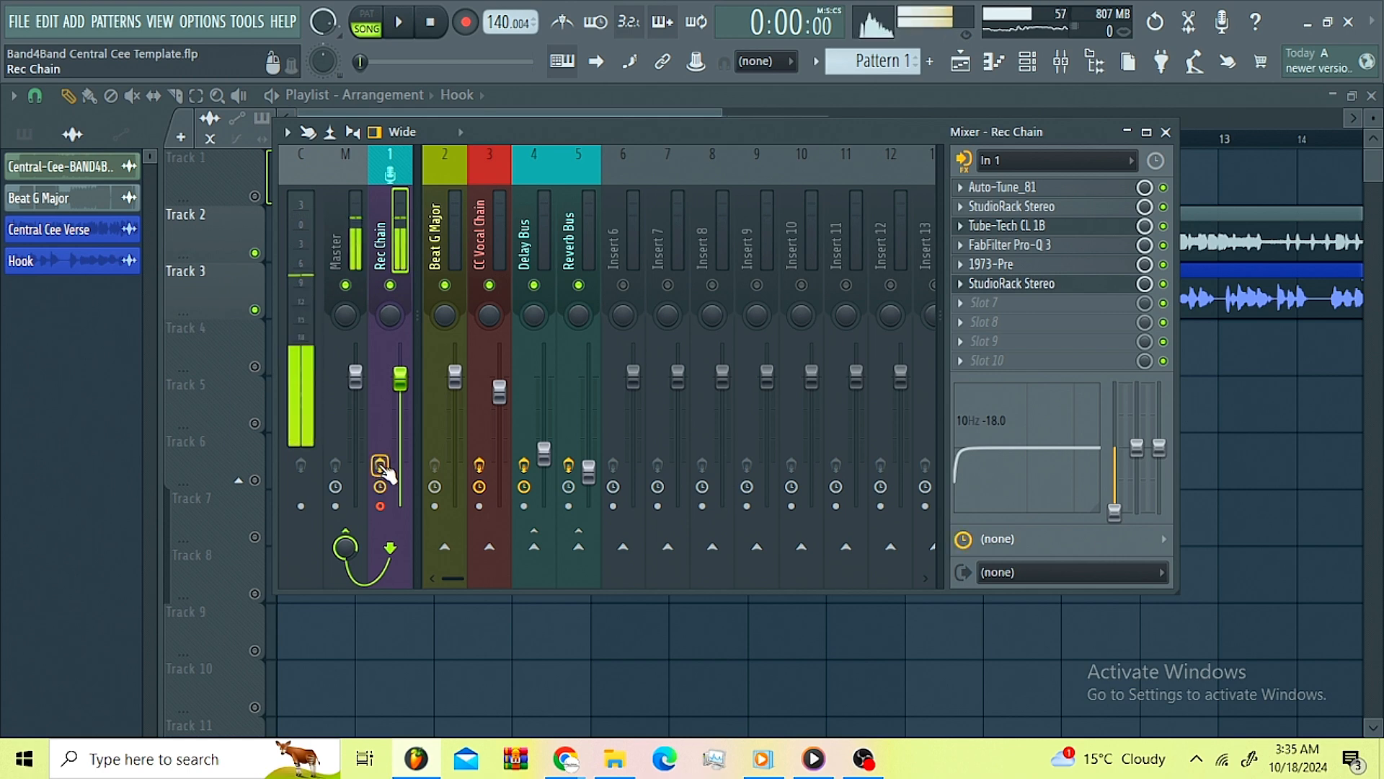
{"action": "left_click", "coordinate": [388, 285]}
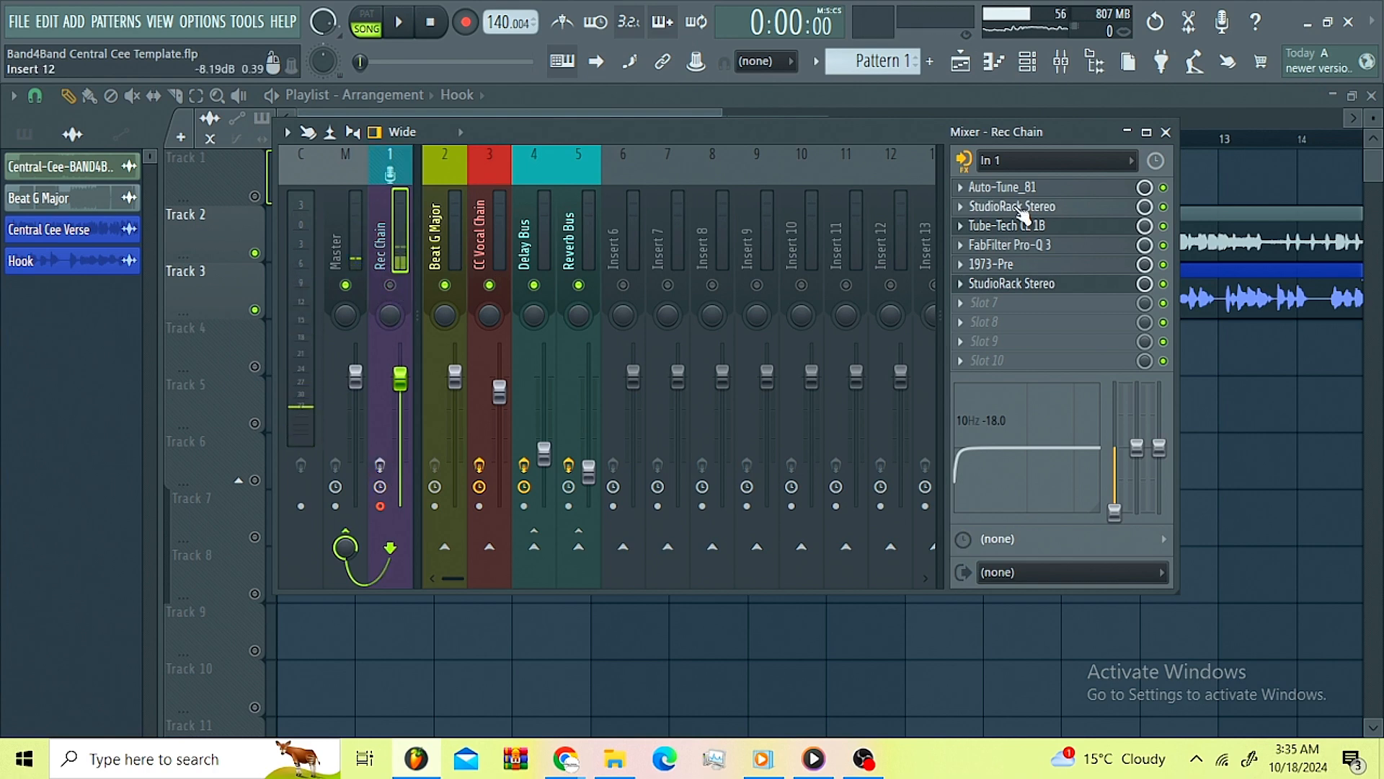
- Inspect the Rec Chain's Auto-Tune, trying a Retune Speed of 15 ms, restoring it to 0 and viewing the plugin's latency options
{"action": "left_click", "coordinate": [1039, 189]}
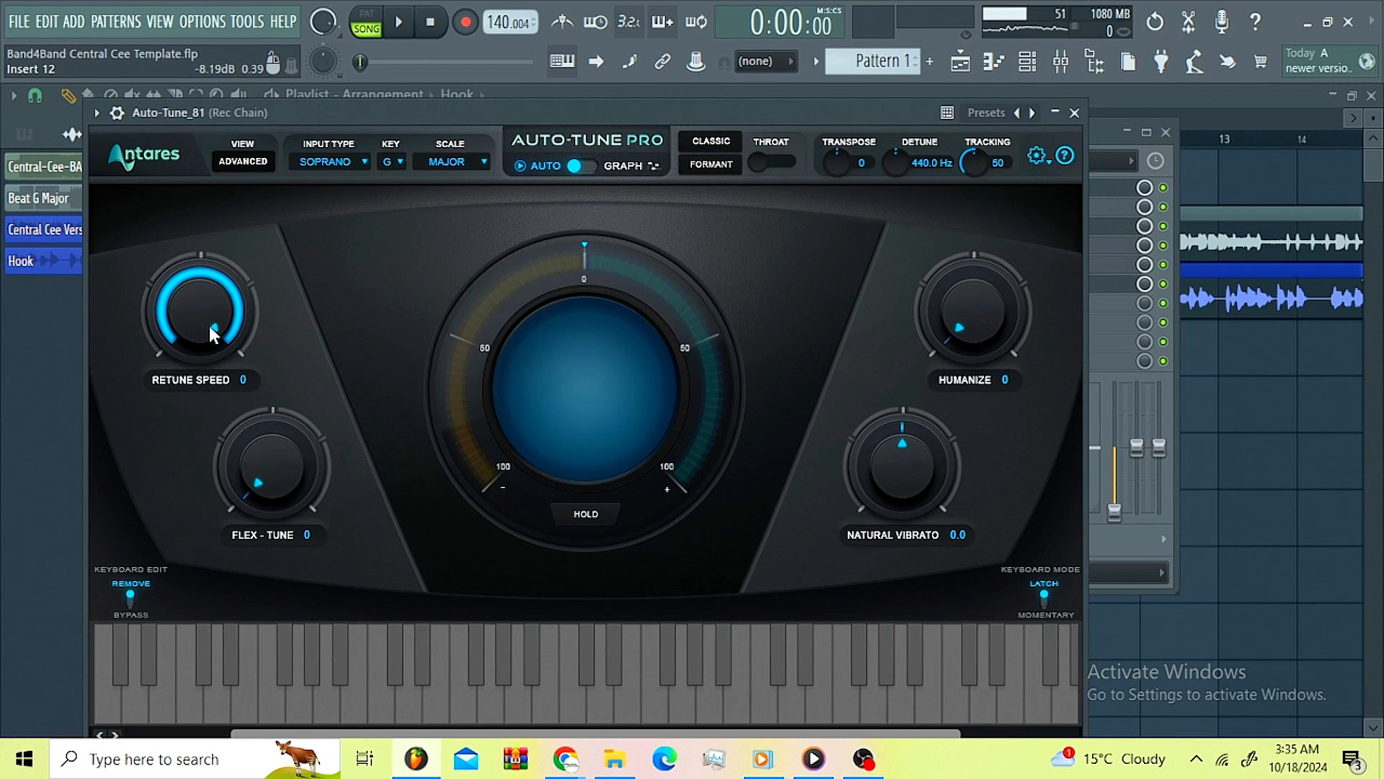
{"action": "left_click_drag", "start_coordinate": [215, 291], "coordinate": [219, 232]}
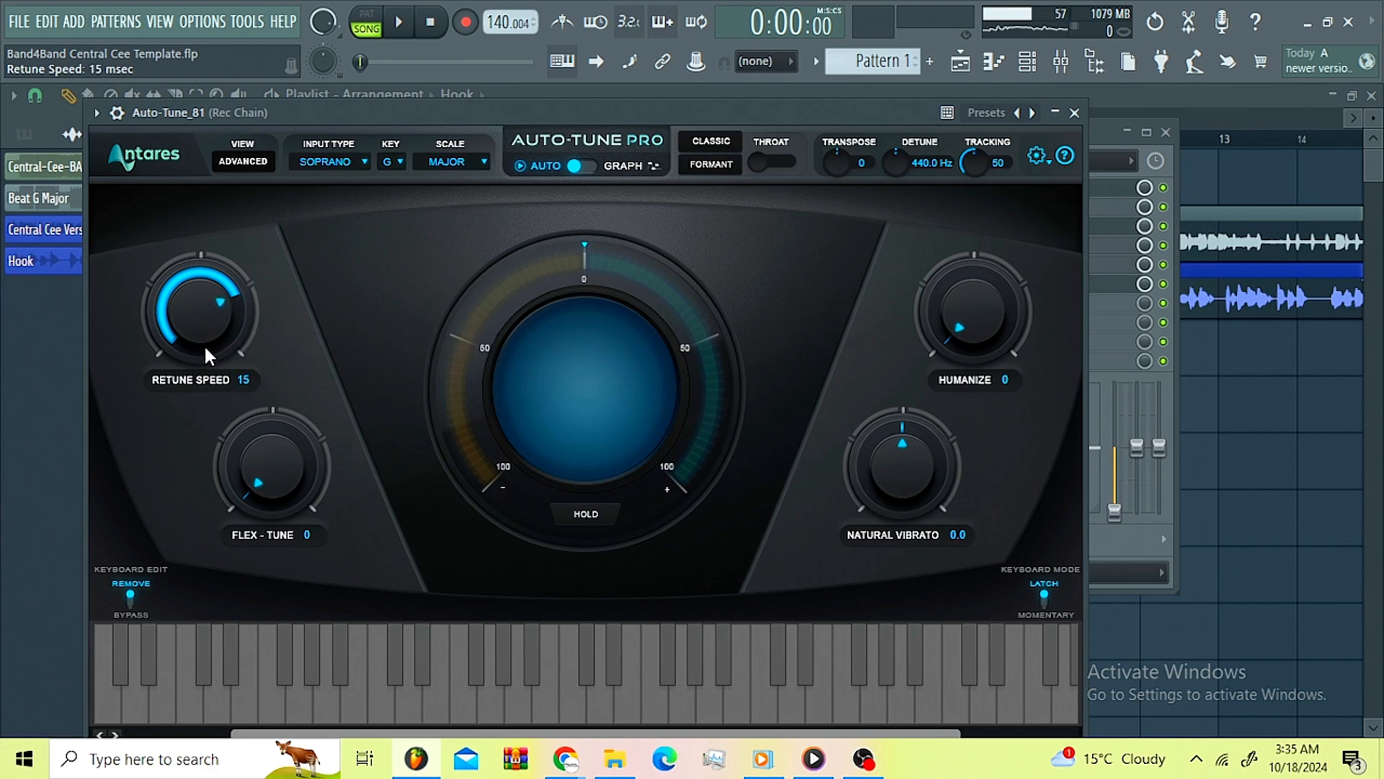
{"action": "left_click_drag", "start_coordinate": [202, 365], "coordinate": [204, 250]}
{"action": "left_click", "coordinate": [1032, 160]}
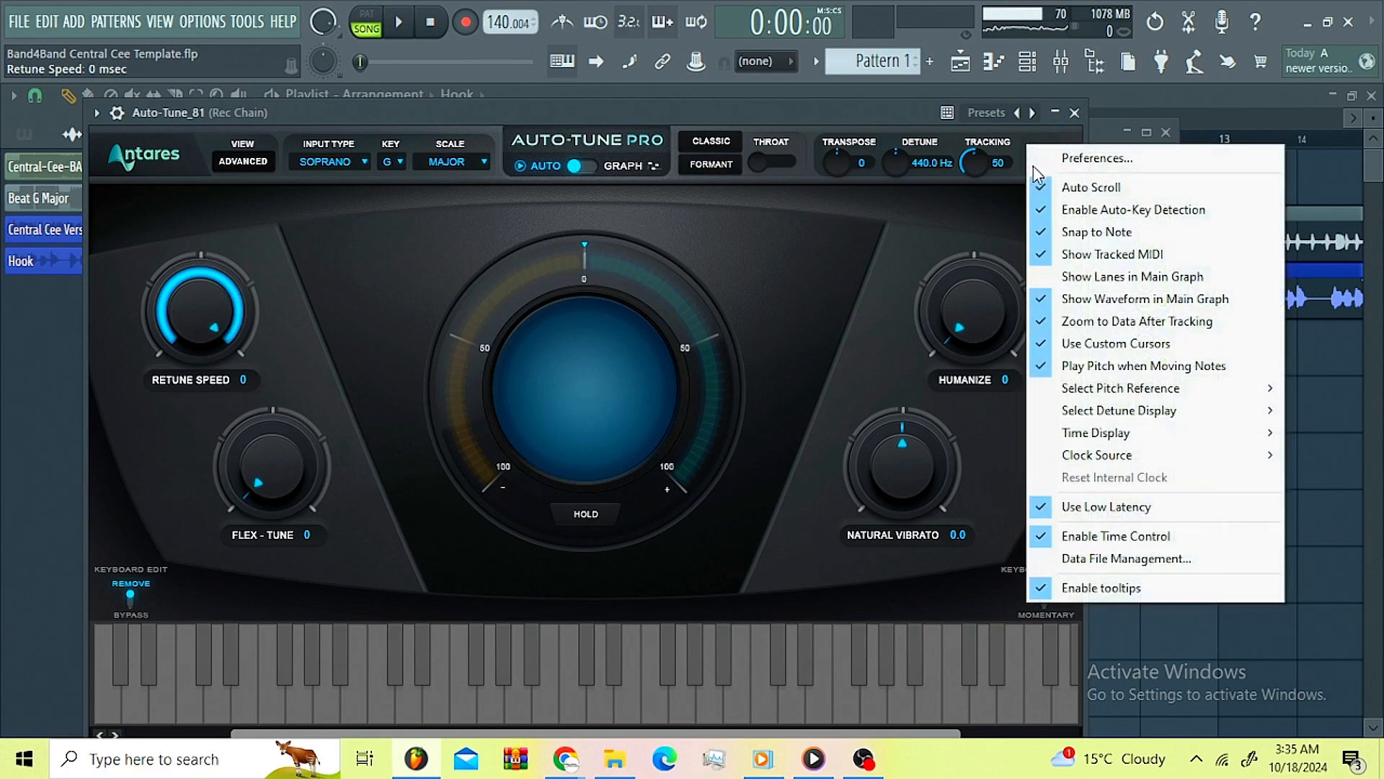
{"action": "left_click", "coordinate": [751, 272]}
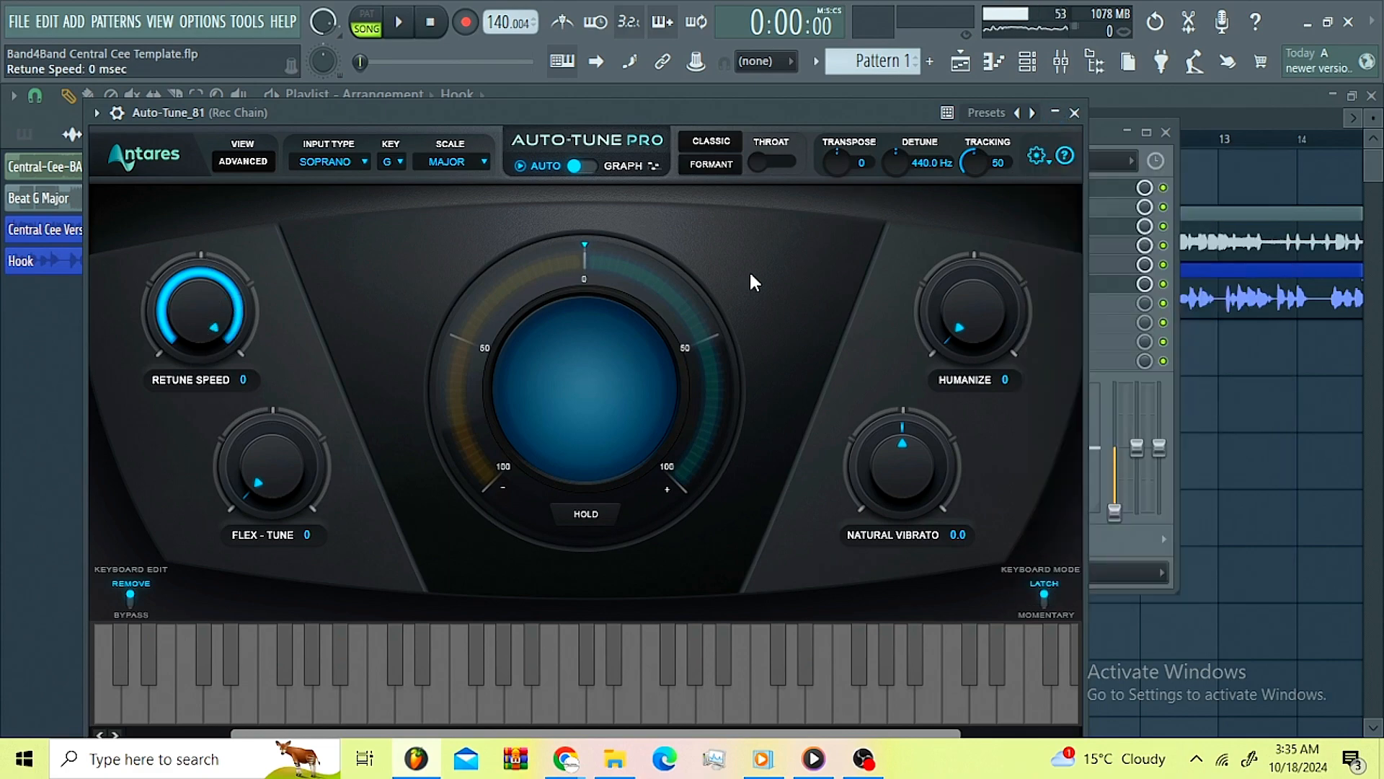
{"action": "left_click", "coordinate": [1074, 113]}
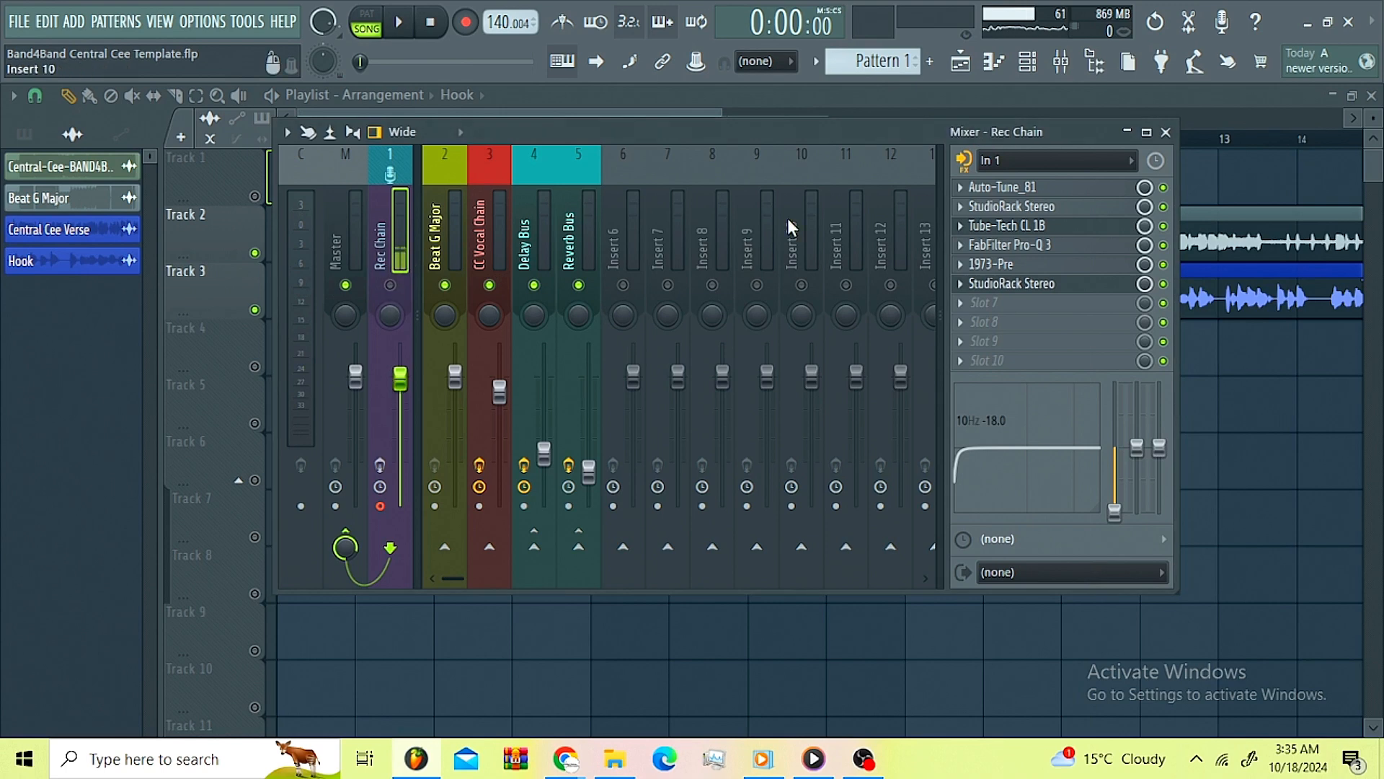
- Examine the recording and external input monitoring options of the Rec Chain's audio input
{"action": "left_click", "coordinate": [964, 163]}
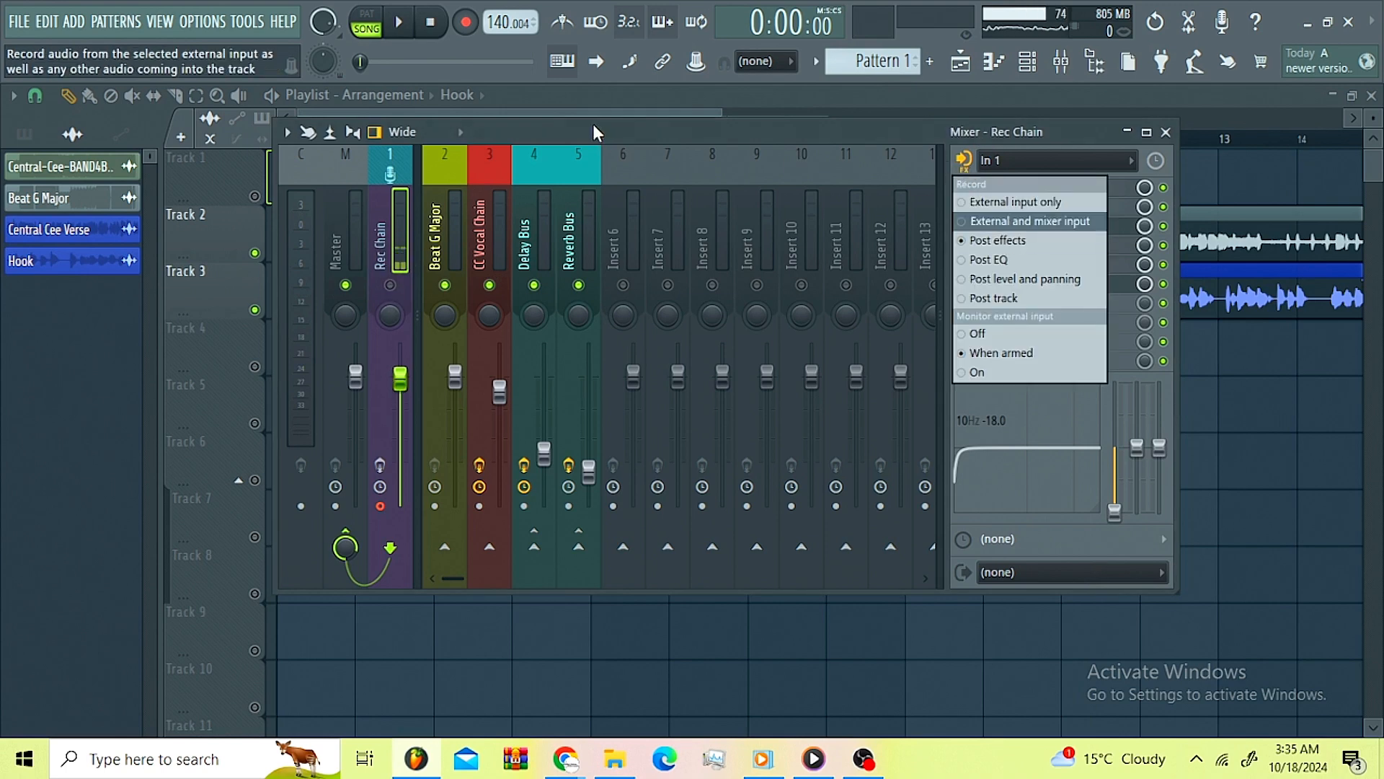
{"action": "left_click", "coordinate": [688, 136]}
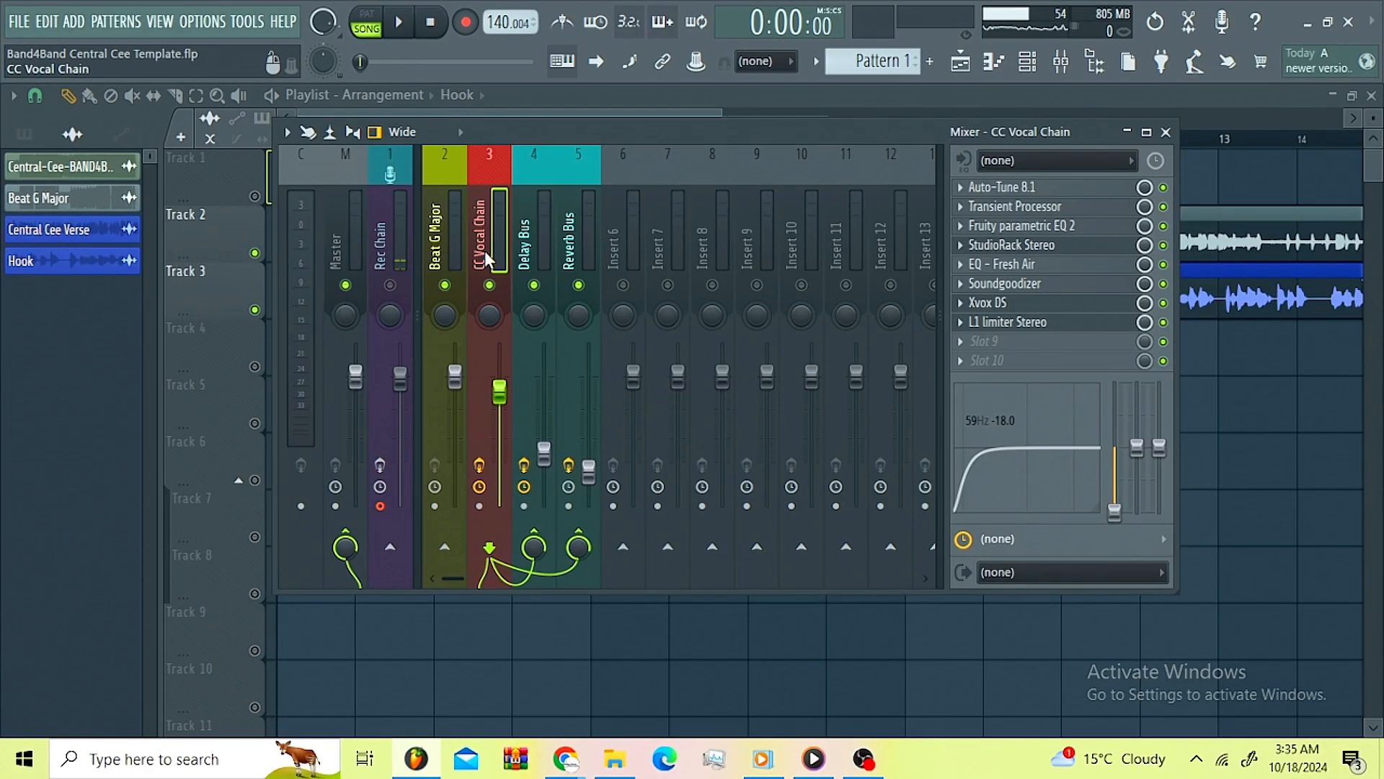
- Play the CC Vocal Chain with the Beat G Major track muted, bring the beat back in, and stop playback
{"action": "left_click", "coordinate": [446, 285]}
{"action": "left_click", "coordinate": [398, 22]}
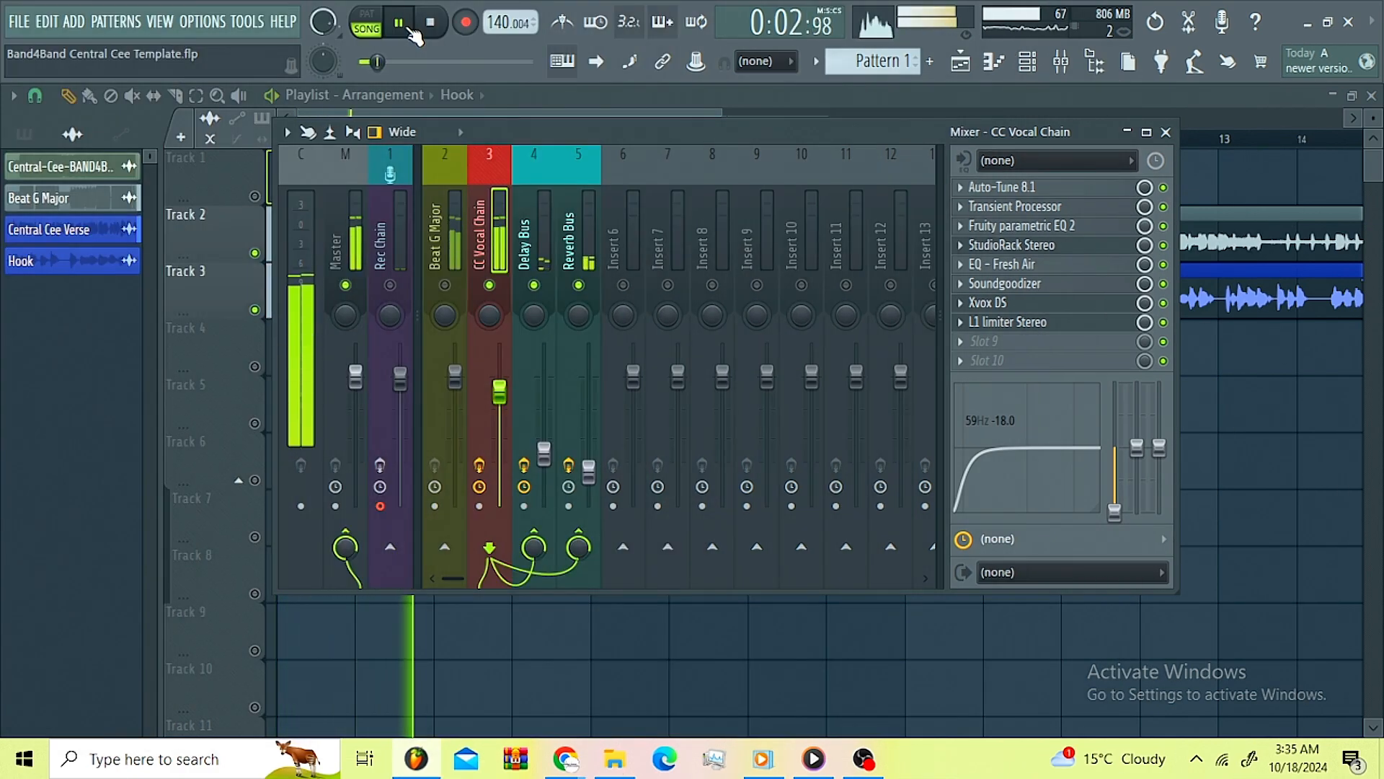
{"action": "left_click", "coordinate": [446, 286]}
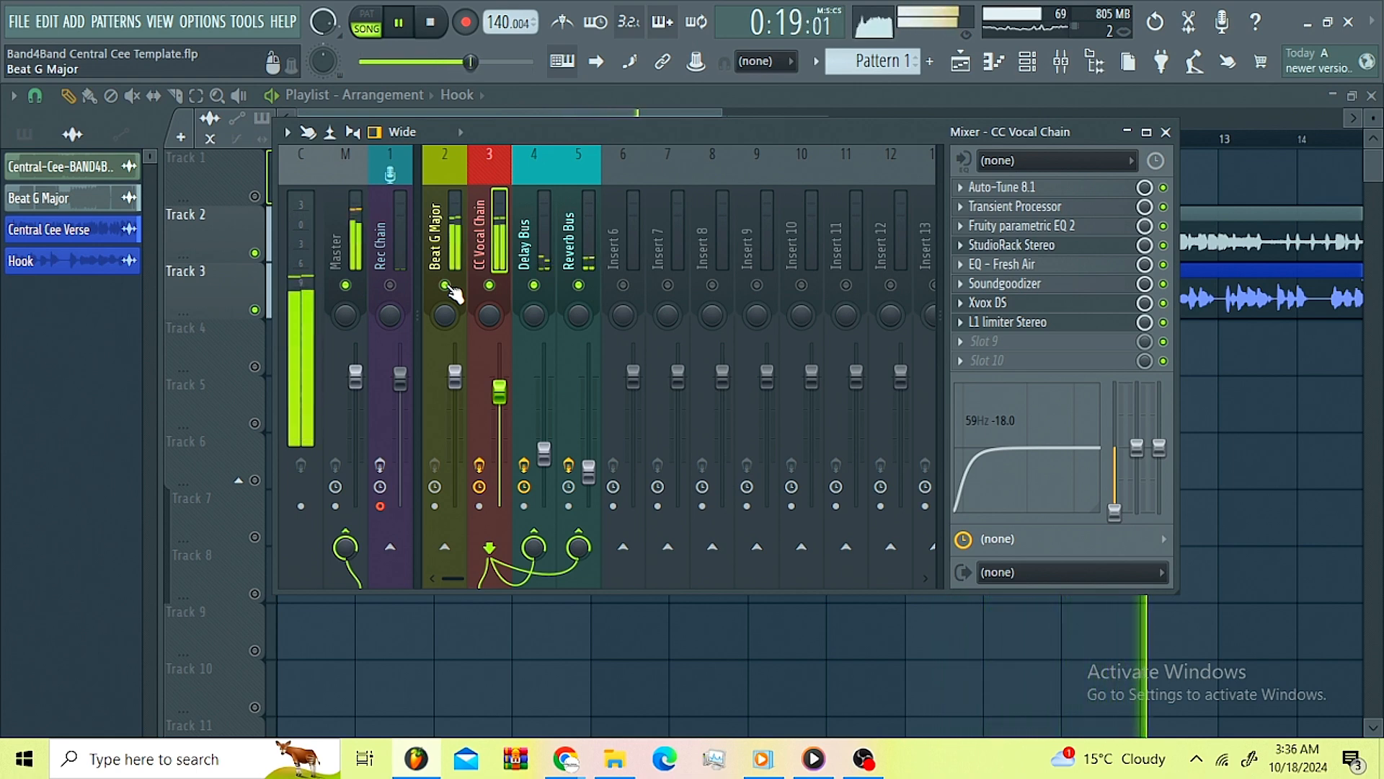
{"action": "key", "text": "space"}
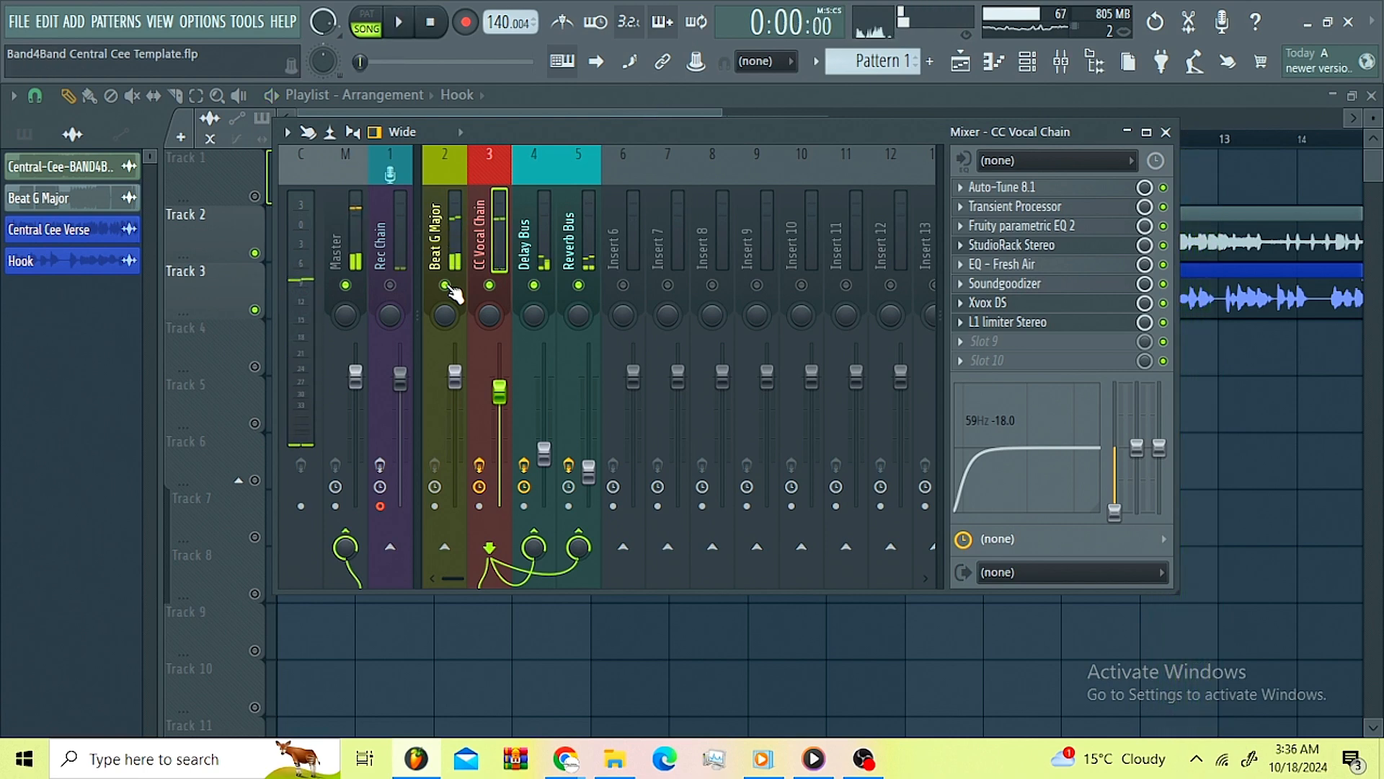
- Mute the Beat G Major, Delay Bus and Reverb Bus tracks, and bypass every CC Vocal Chain effect except Auto-Tune 8.1
{"action": "left_click", "coordinate": [447, 285]}
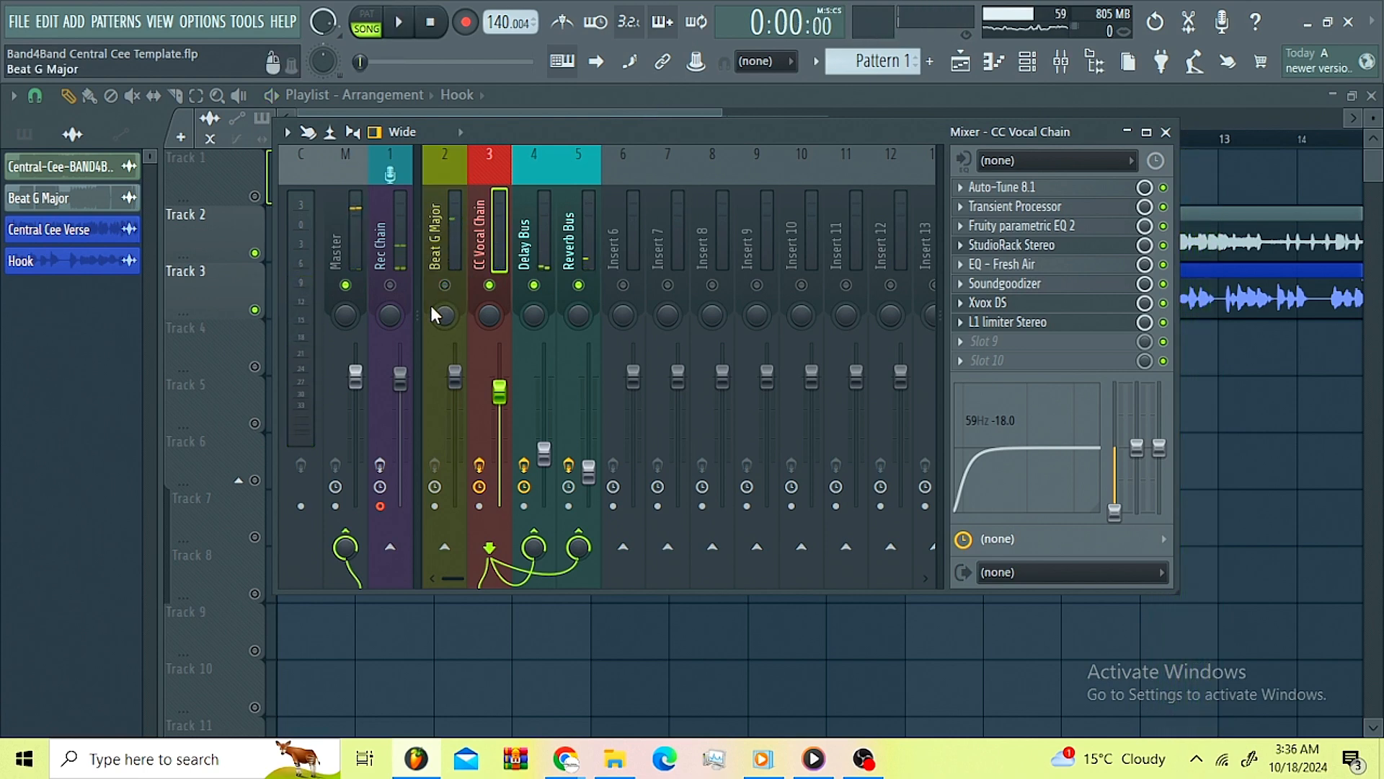
{"action": "left_click", "coordinate": [445, 285]}
{"action": "left_click", "coordinate": [533, 285]}
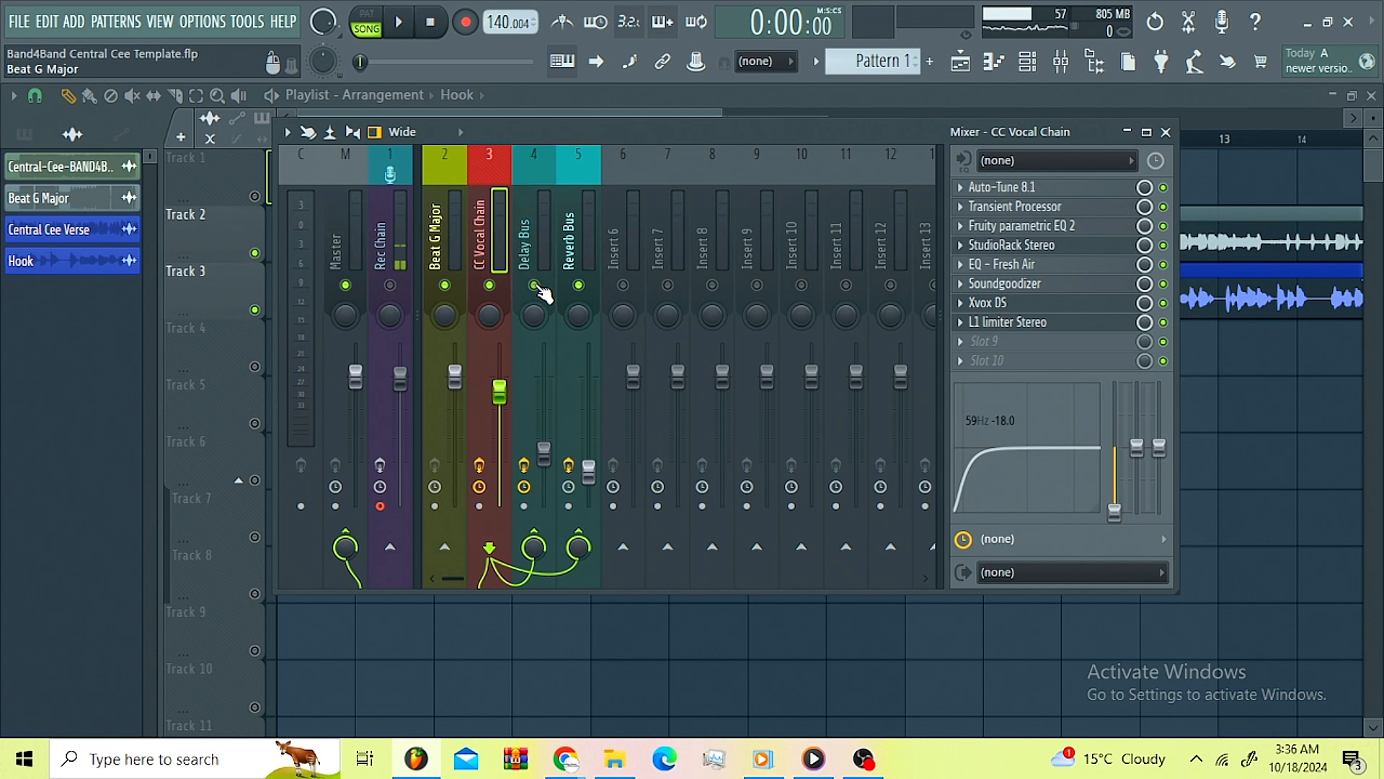
{"action": "left_click", "coordinate": [579, 286]}
{"action": "left_click", "coordinate": [445, 285]}
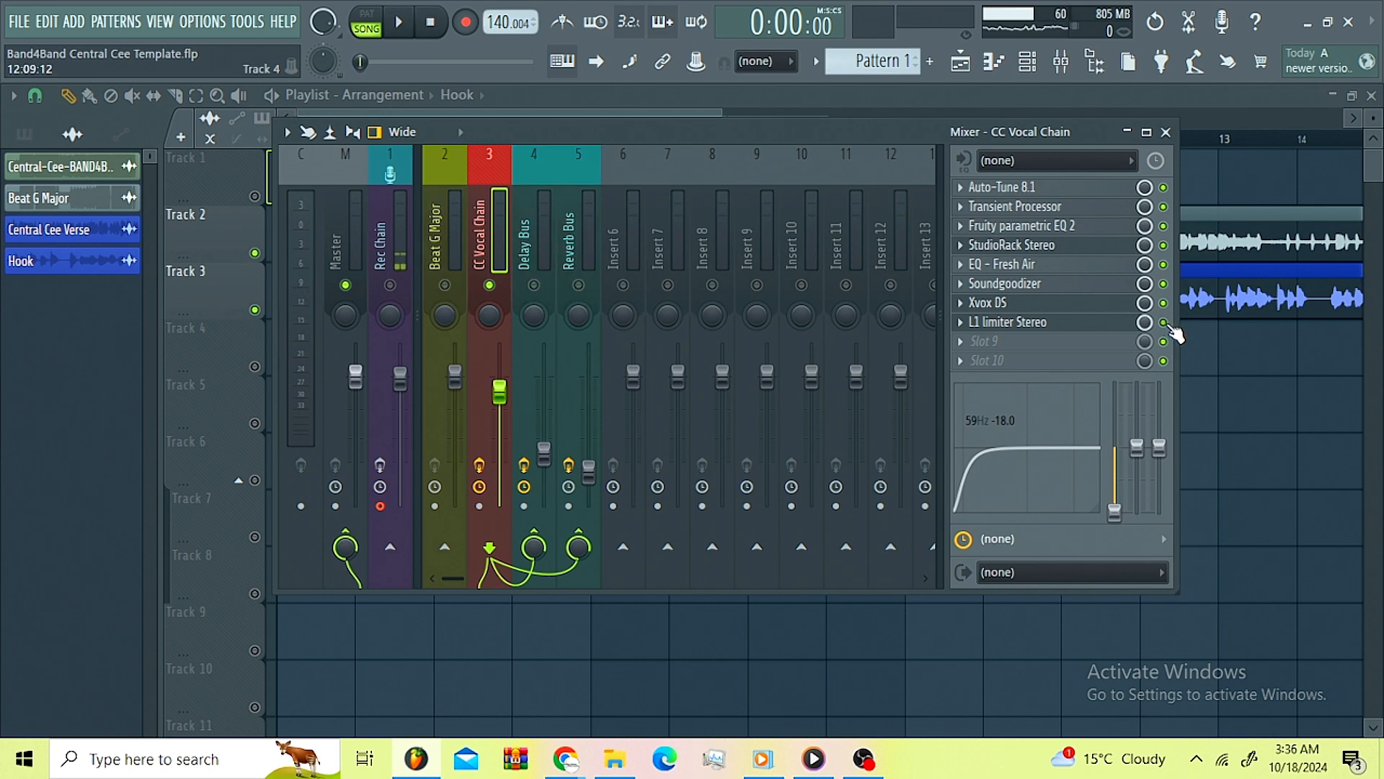
{"action": "left_click_drag", "start_coordinate": [1166, 252], "coordinate": [1163, 208]}
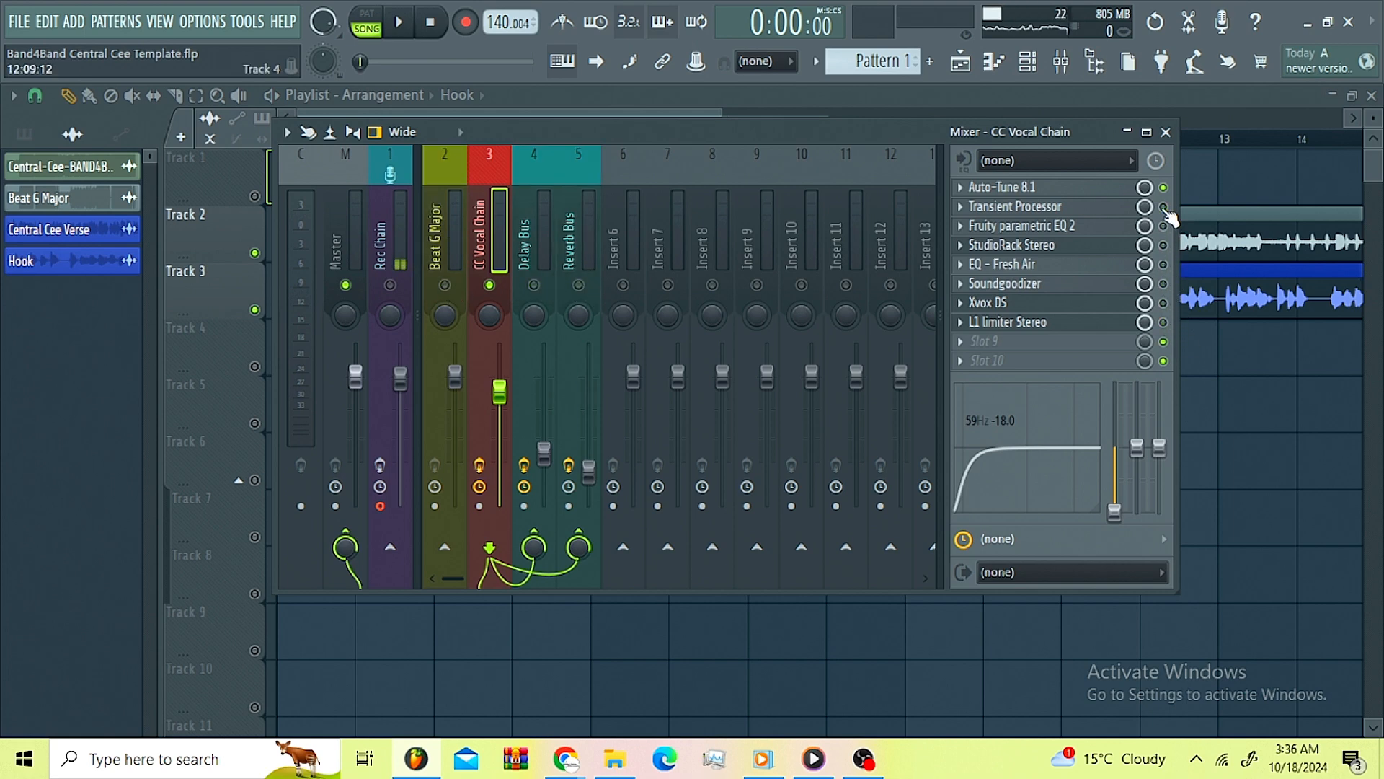
- Inspect the settings of Auto-Tune 8.1 on the CC Vocal Chain, including its latency options, and close the plugin
{"action": "left_click", "coordinate": [1045, 189]}
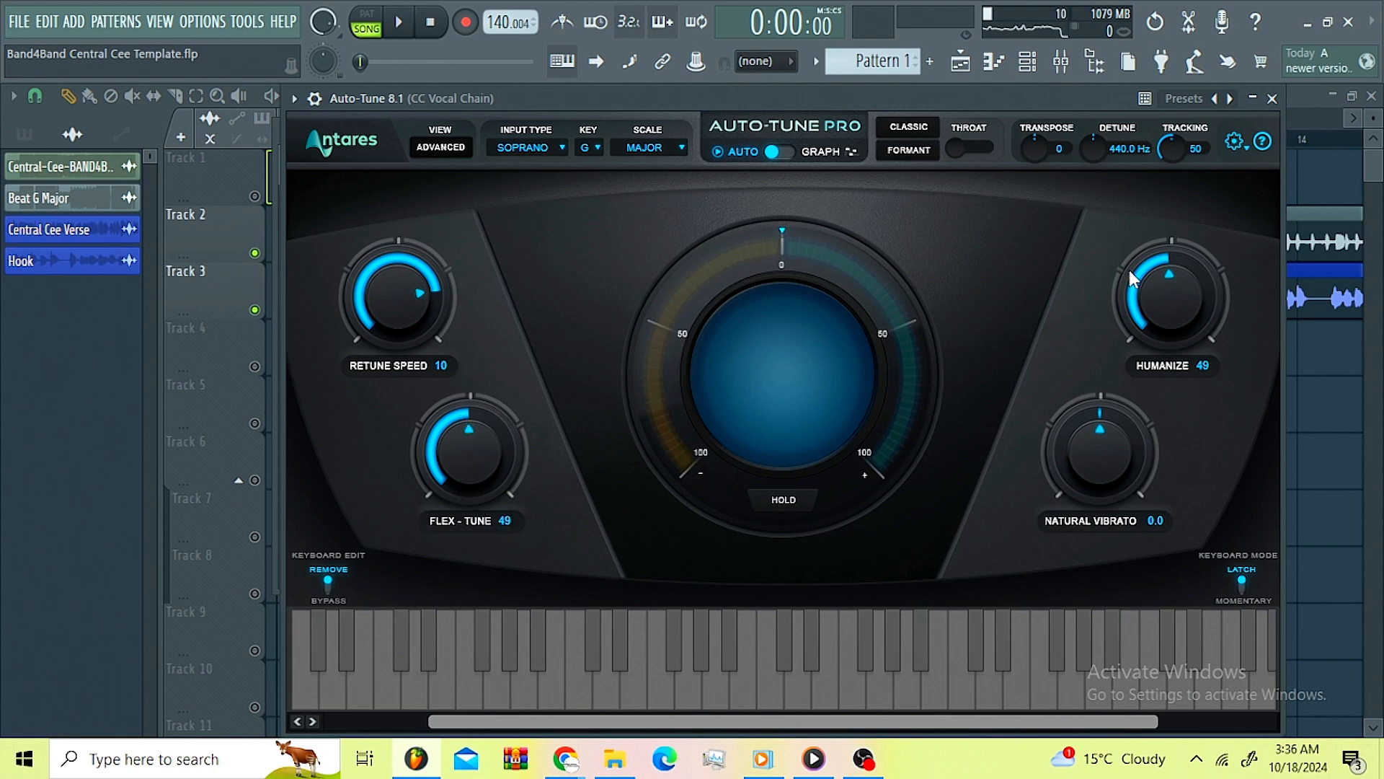
{"action": "left_click", "coordinate": [1234, 141]}
{"action": "left_click", "coordinate": [986, 290]}
{"action": "left_click", "coordinate": [1273, 98]}
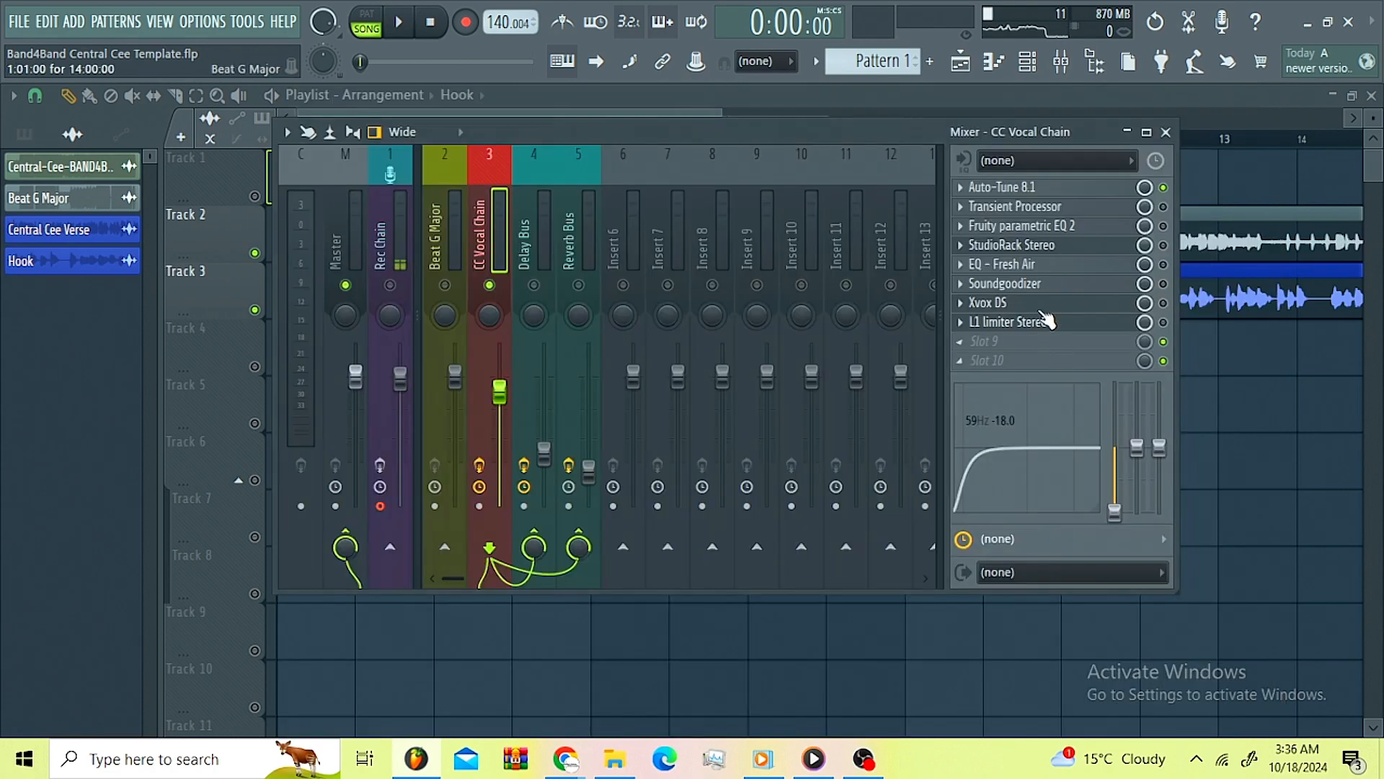
- Re-enable the Transient Processor and Fruity parametric EQ 2 on the CC Vocal Chain and review their settings
{"action": "left_click", "coordinate": [1090, 209]}
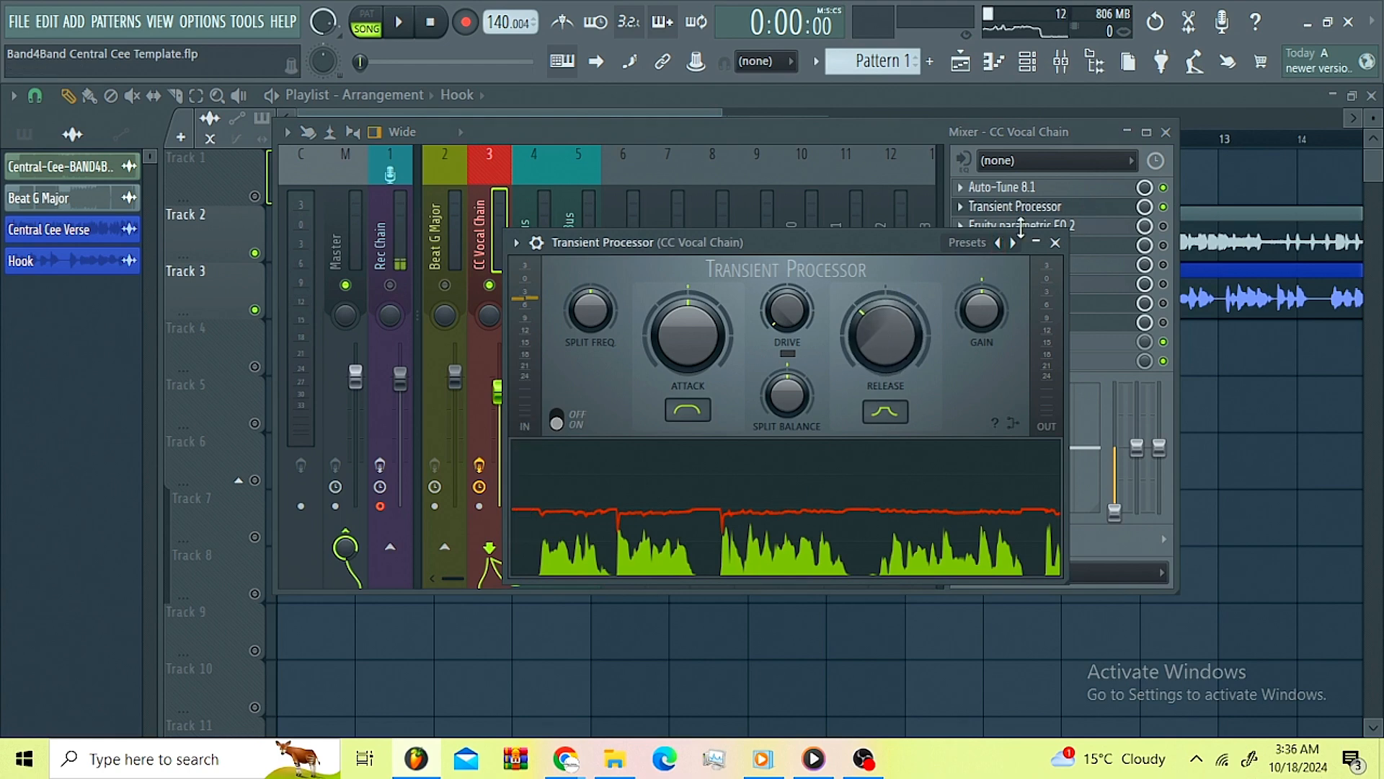
{"action": "left_click", "coordinate": [1056, 243]}
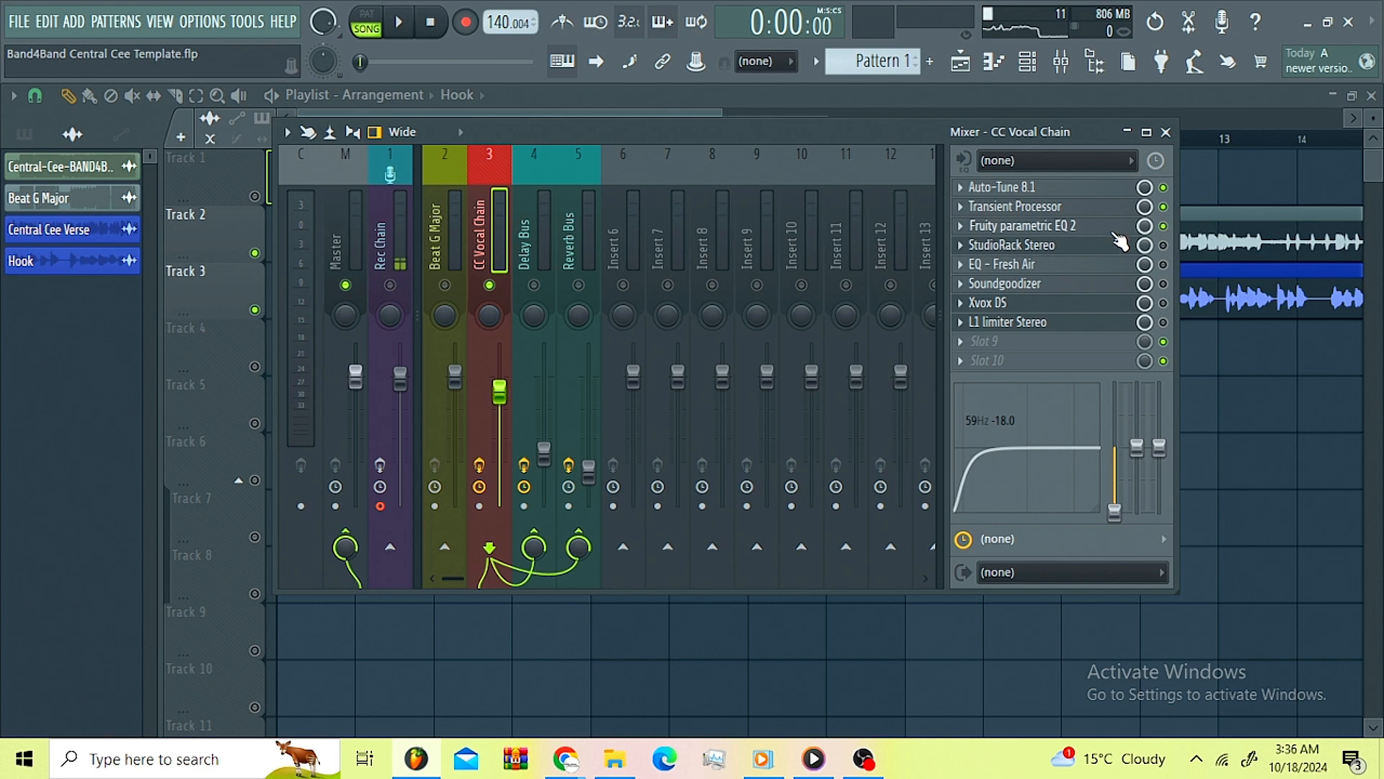
{"action": "left_click", "coordinate": [1112, 232]}
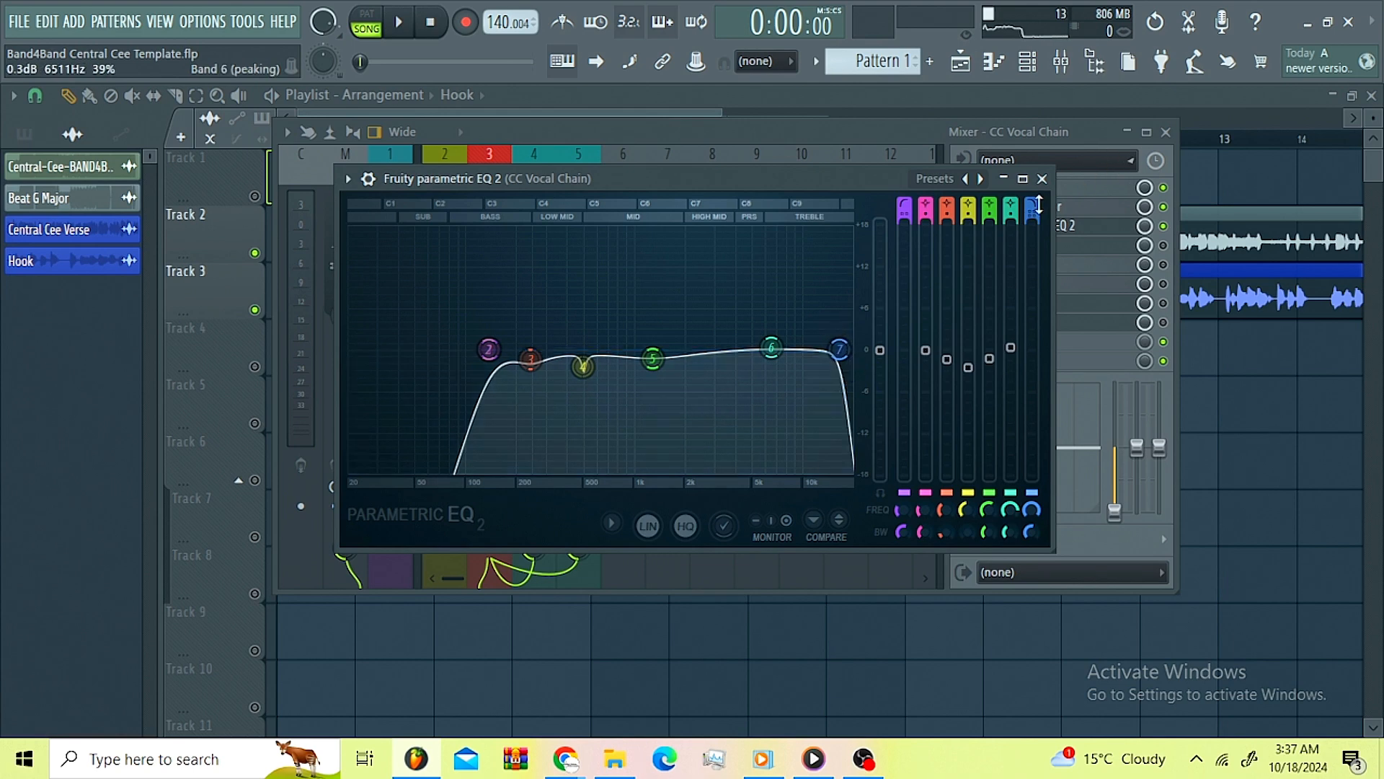
{"action": "left_click", "coordinate": [1042, 179]}
- Re-enable StudioRack Stereo on the CC Vocal Chain, activating its NS1 and REQ 6 modules and reviewing their settings
{"action": "left_click", "coordinate": [1163, 245]}
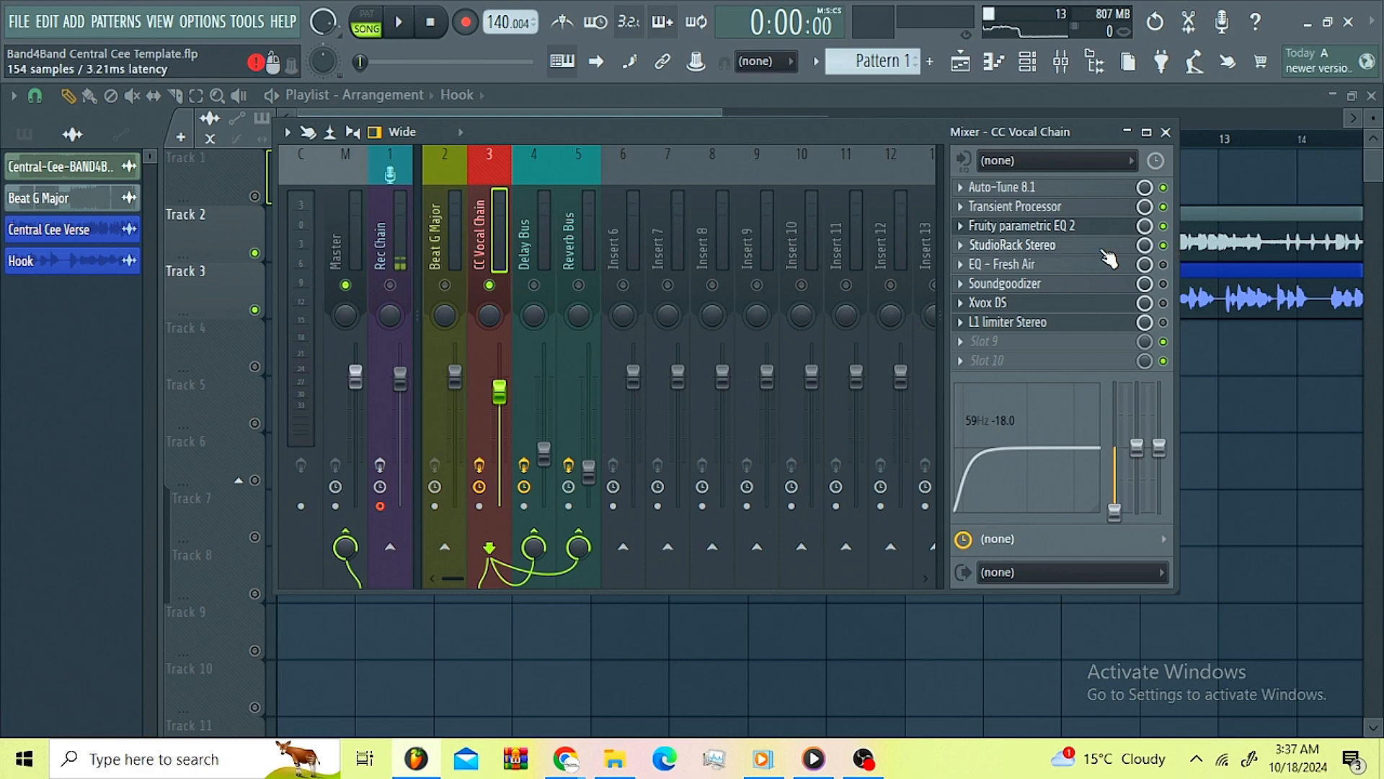
{"action": "left_click", "coordinate": [1109, 260]}
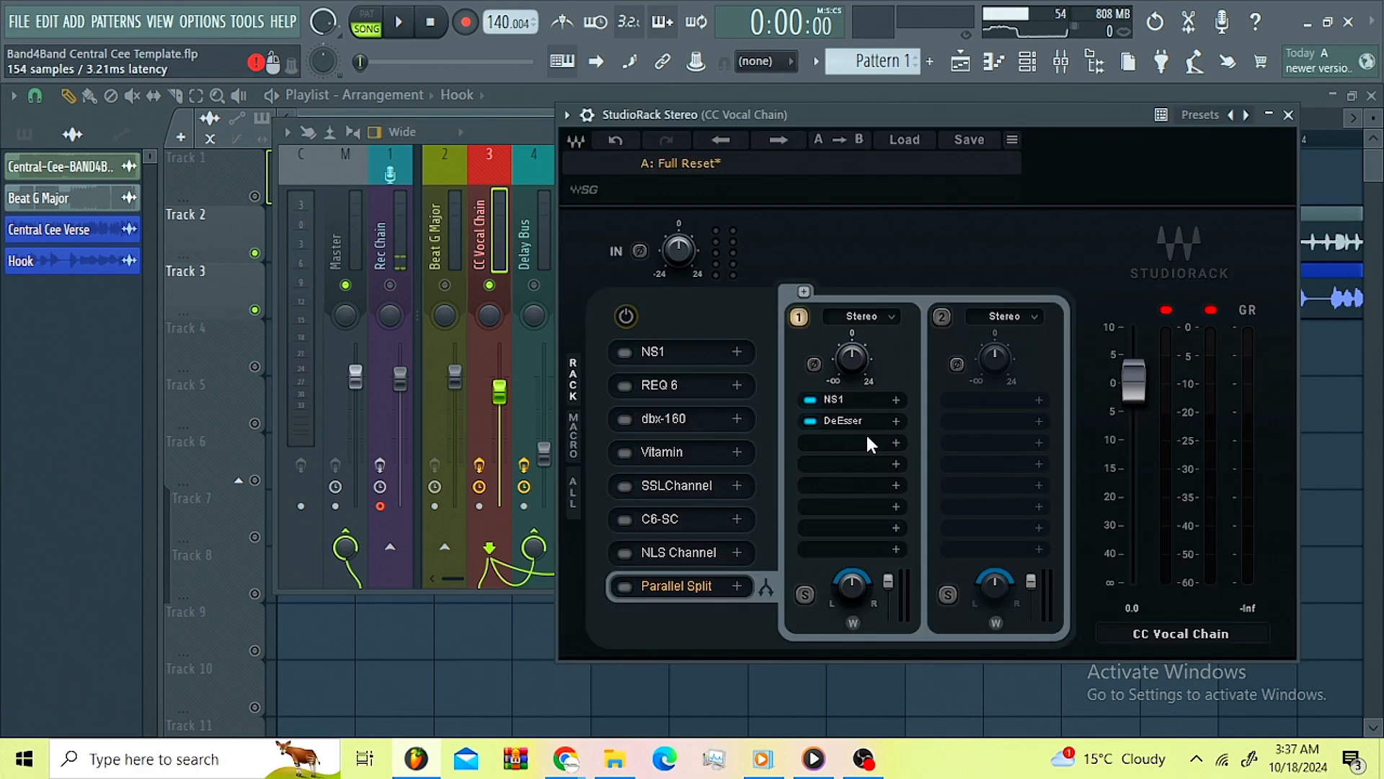
{"action": "left_click", "coordinate": [659, 353]}
{"action": "left_click", "coordinate": [777, 572]}
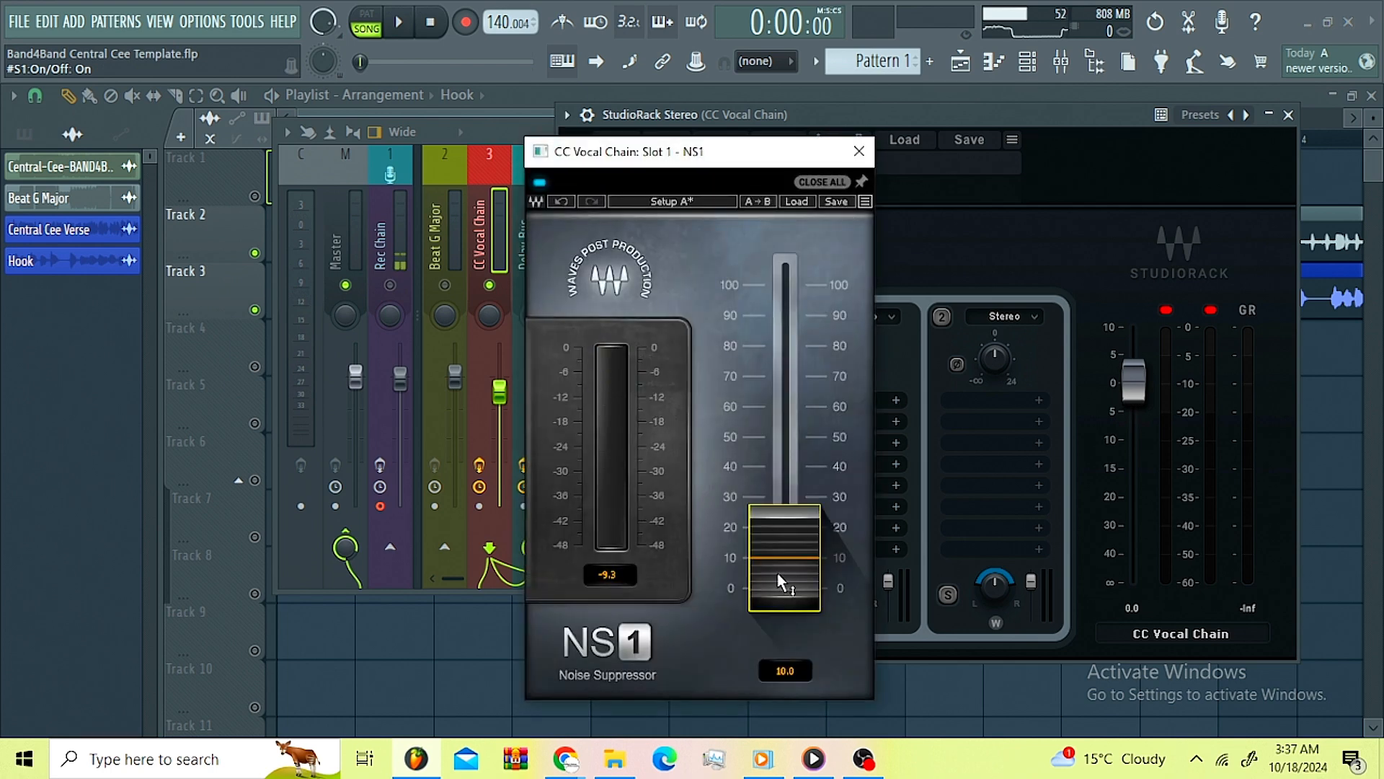
{"action": "left_click", "coordinate": [883, 129]}
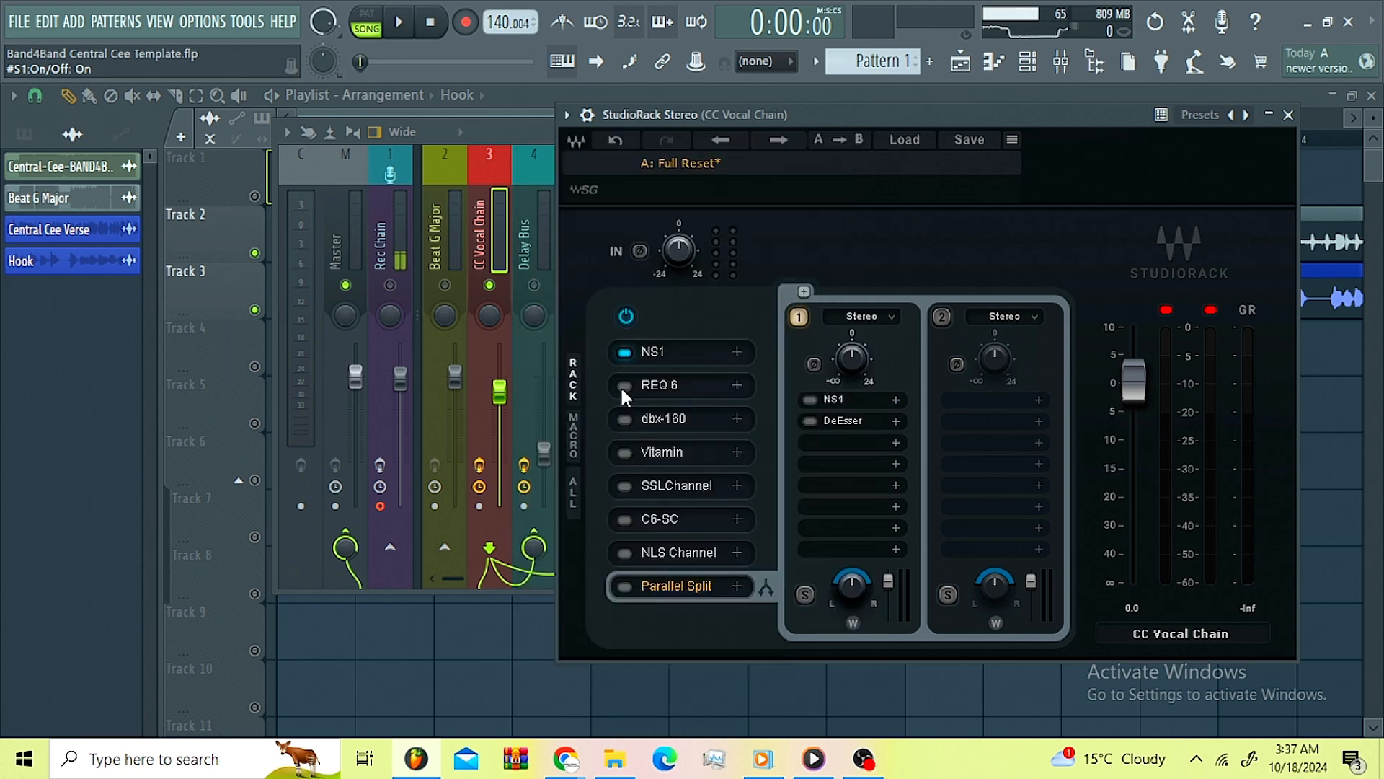
{"action": "left_click", "coordinate": [668, 387]}
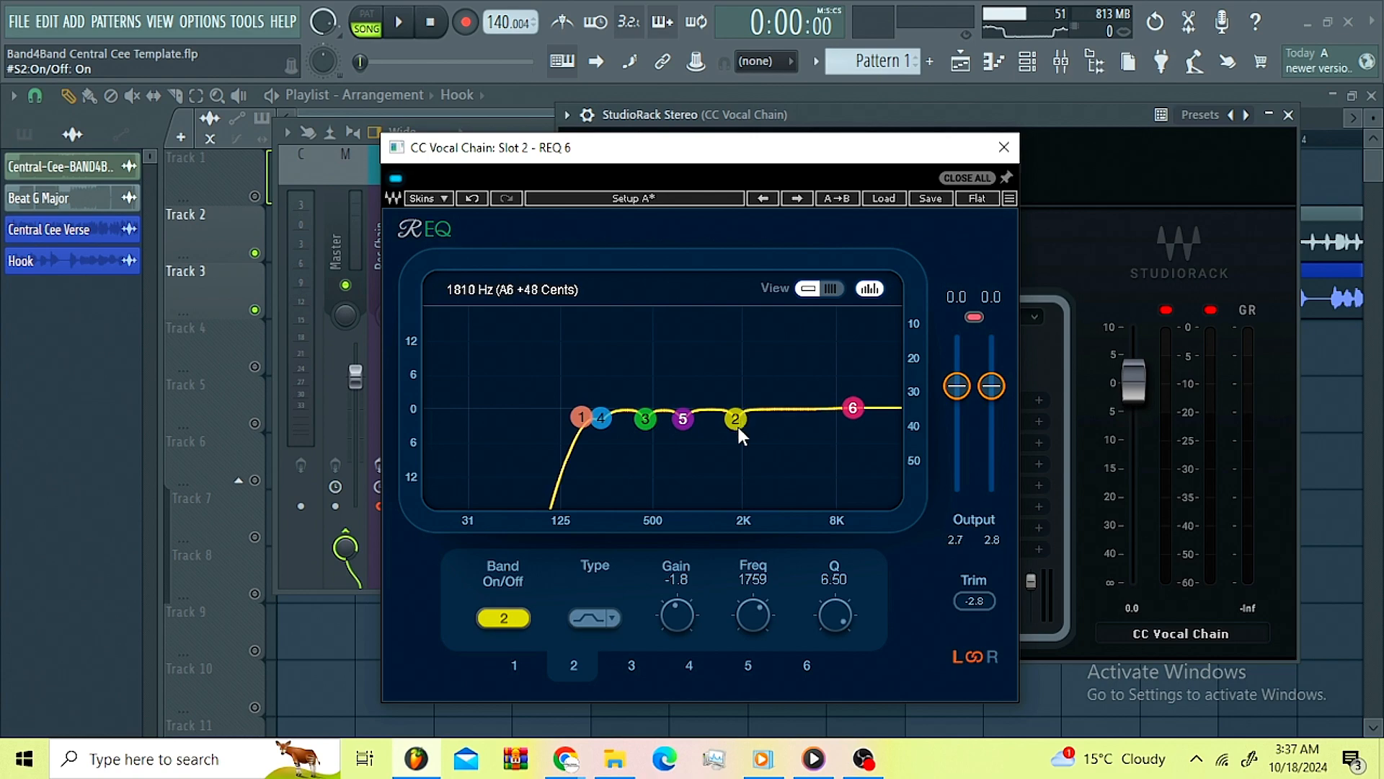
{"action": "left_click", "coordinate": [1003, 147]}
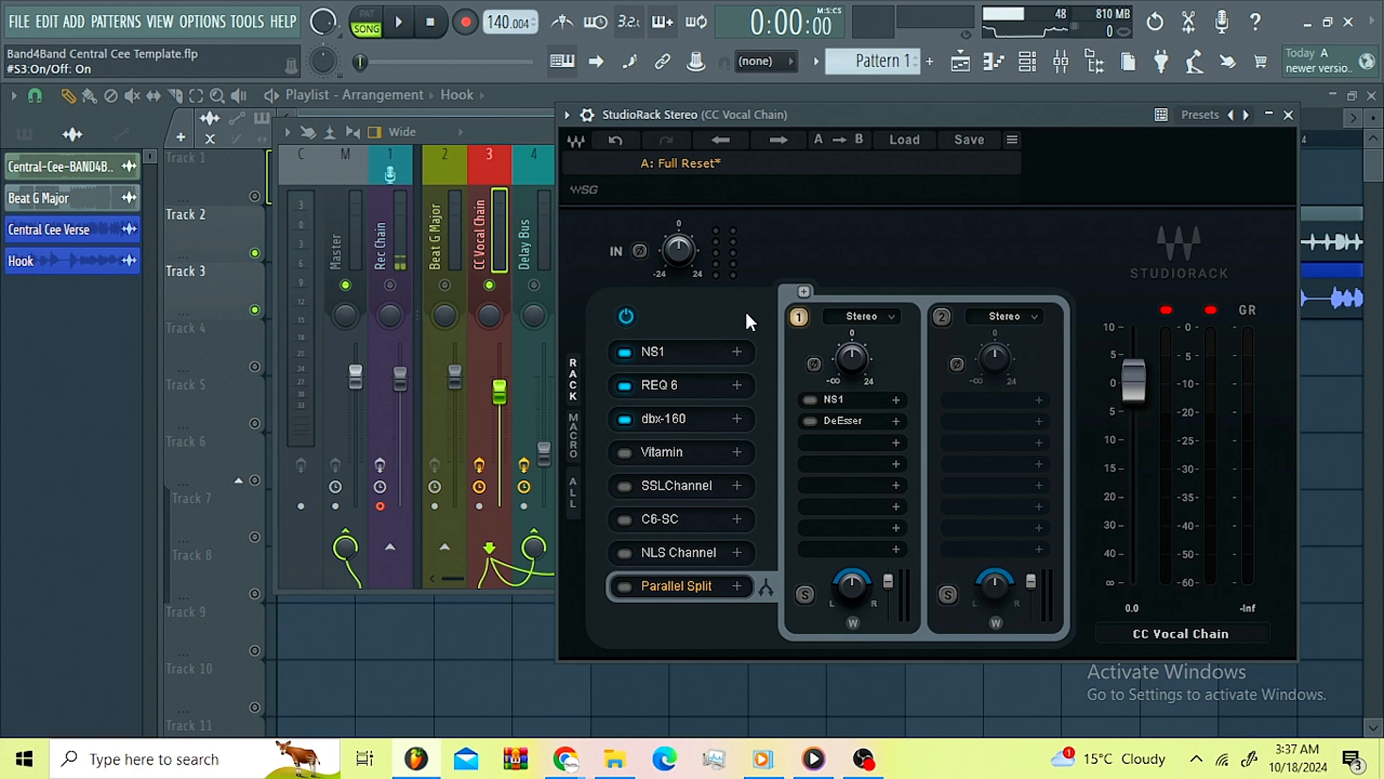
- Play the song and compare the vocal with dbx-160 bypassed and active in StudioRack Stereo, then stop playback
{"action": "left_click", "coordinate": [401, 24]}
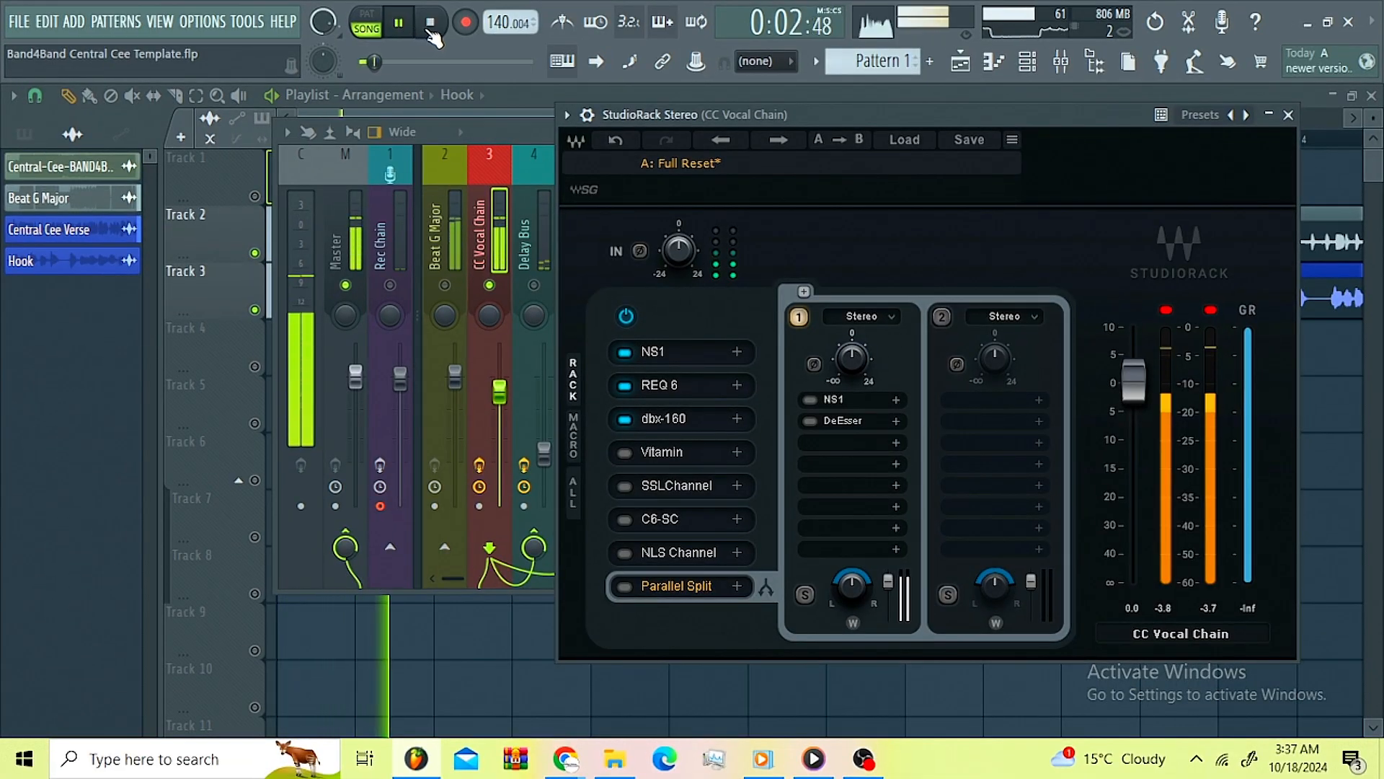
{"action": "left_click", "coordinate": [623, 422]}
{"action": "left_click", "coordinate": [622, 422]}
{"action": "key", "text": "space"}
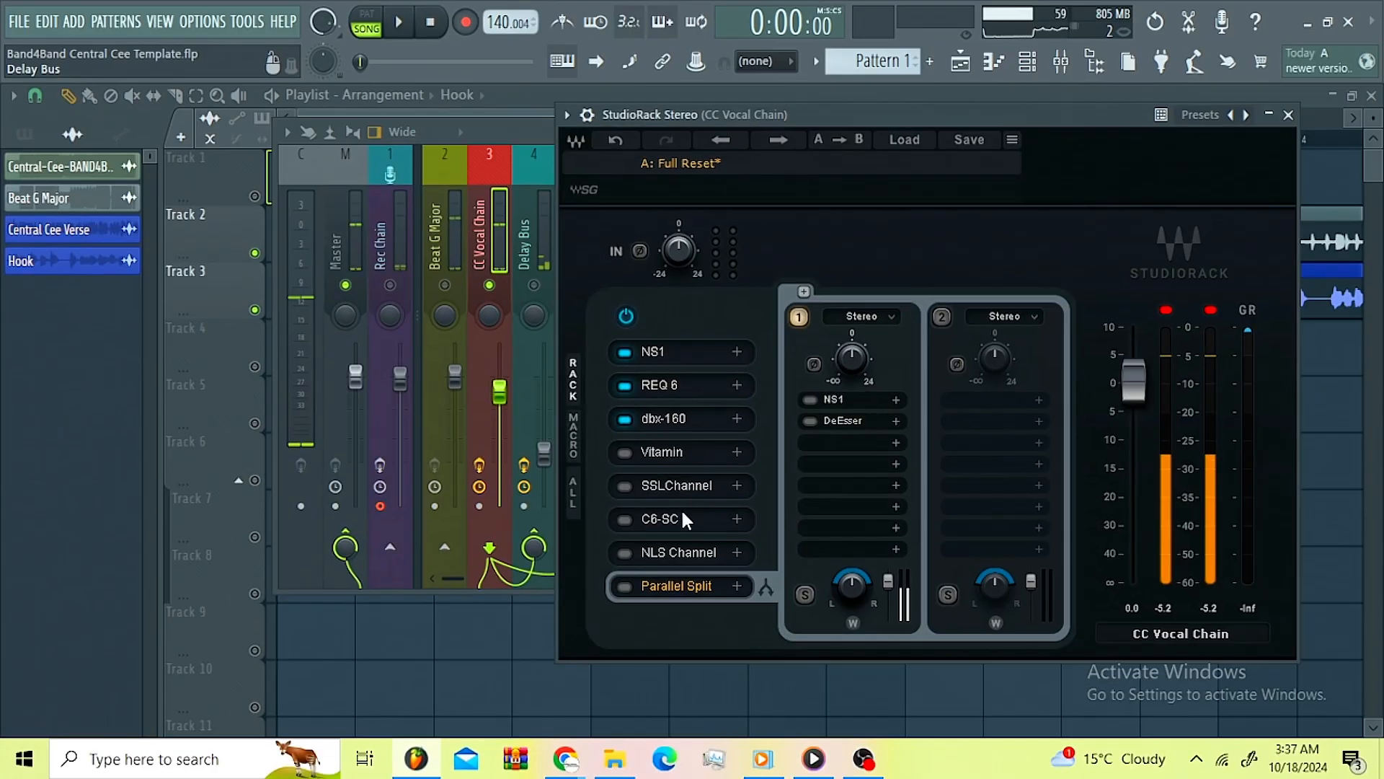
- Activate the Vitamin module in StudioRack Stereo and review its band levels, particularly the HIMID and HI bands
{"action": "left_click", "coordinate": [623, 452]}
{"action": "left_click", "coordinate": [674, 456]}
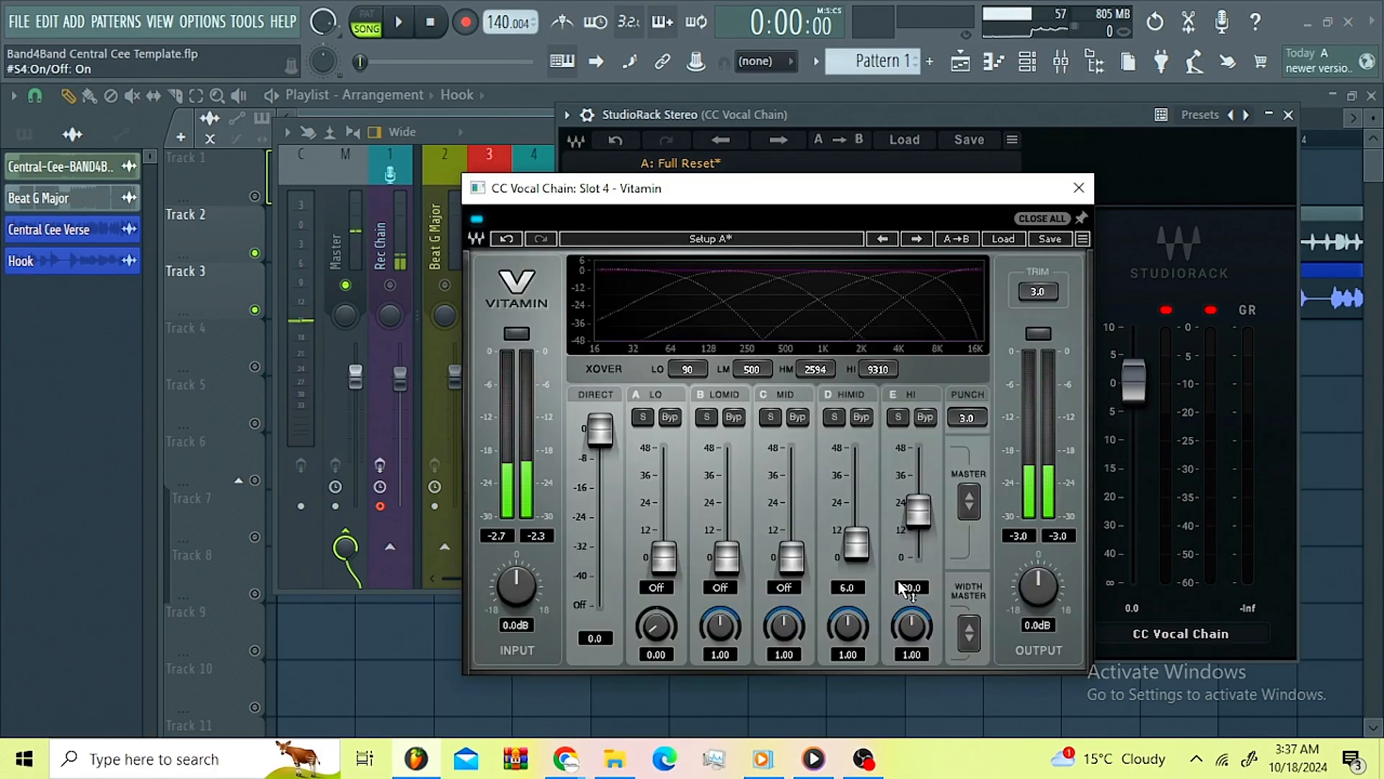
{"action": "left_click_drag", "start_coordinate": [894, 200], "coordinate": [874, 197]}
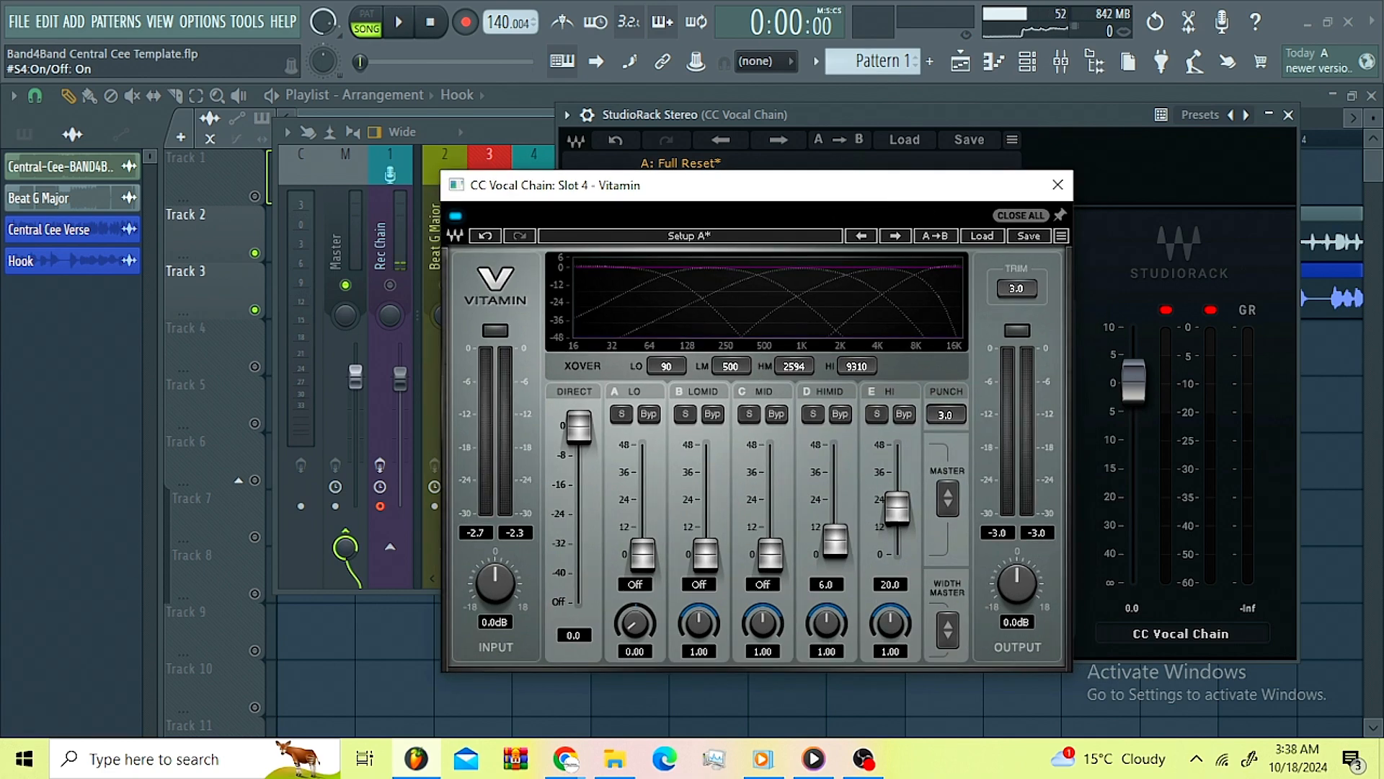
{"action": "left_click", "coordinate": [836, 555]}
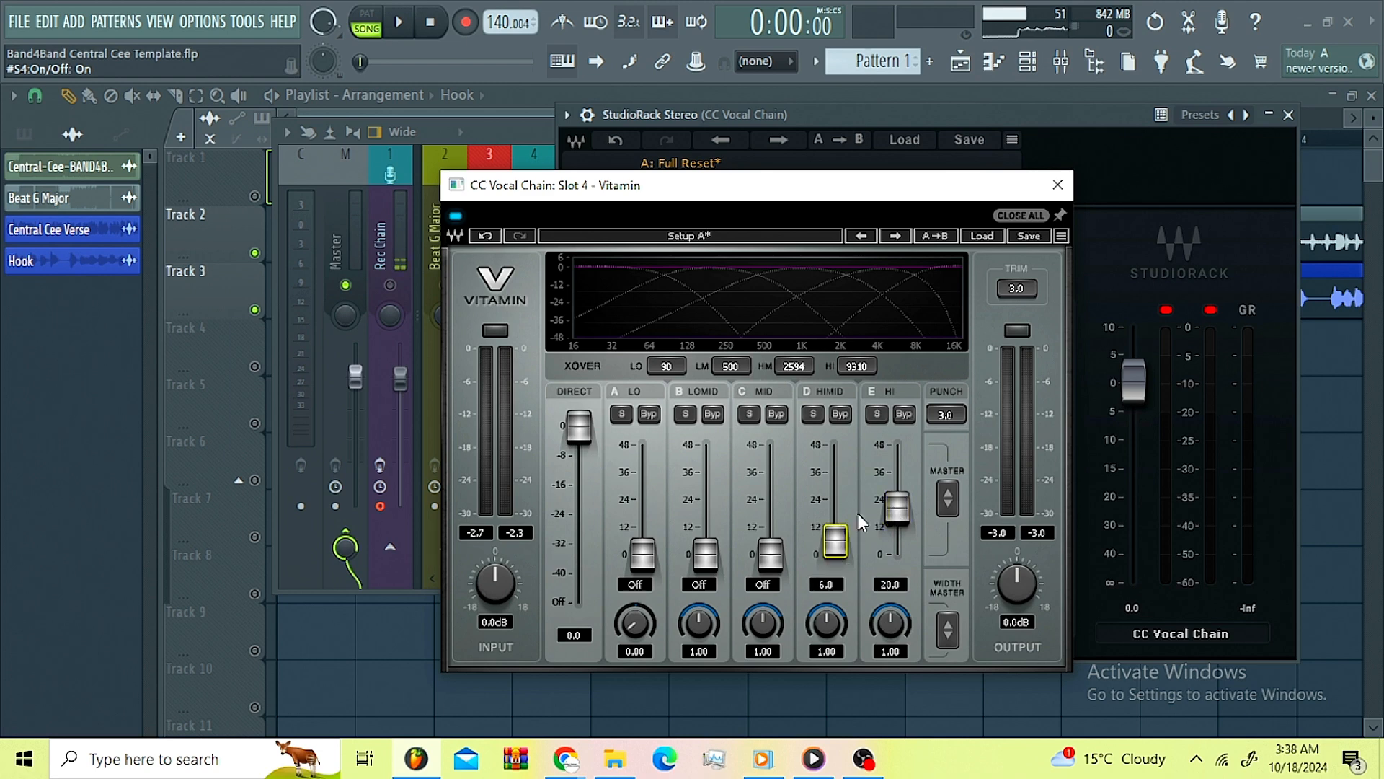
- Play the song and audition Vitamin's HI and HIMID bands soloed one at a time, then stop playback and close the module
{"action": "left_click", "coordinate": [396, 27]}
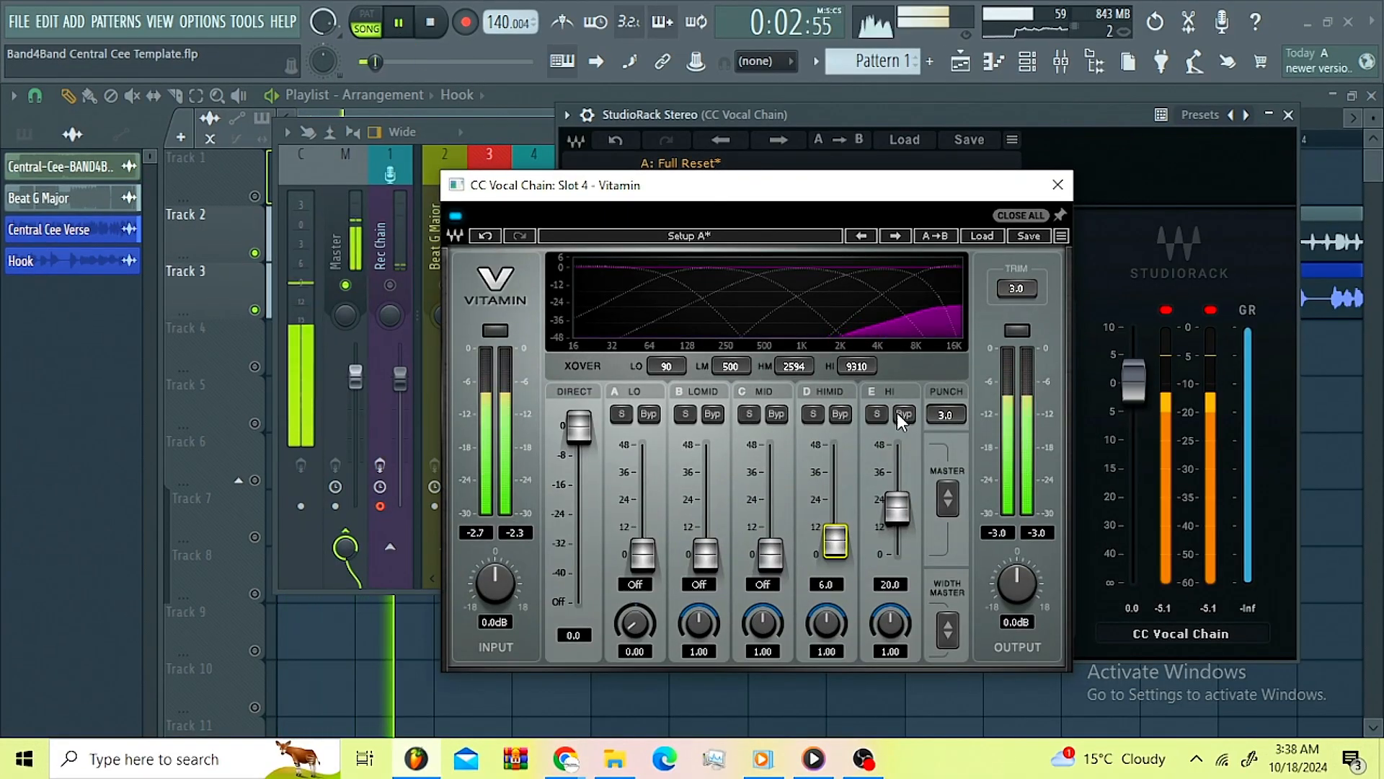
{"action": "left_click", "coordinate": [878, 415]}
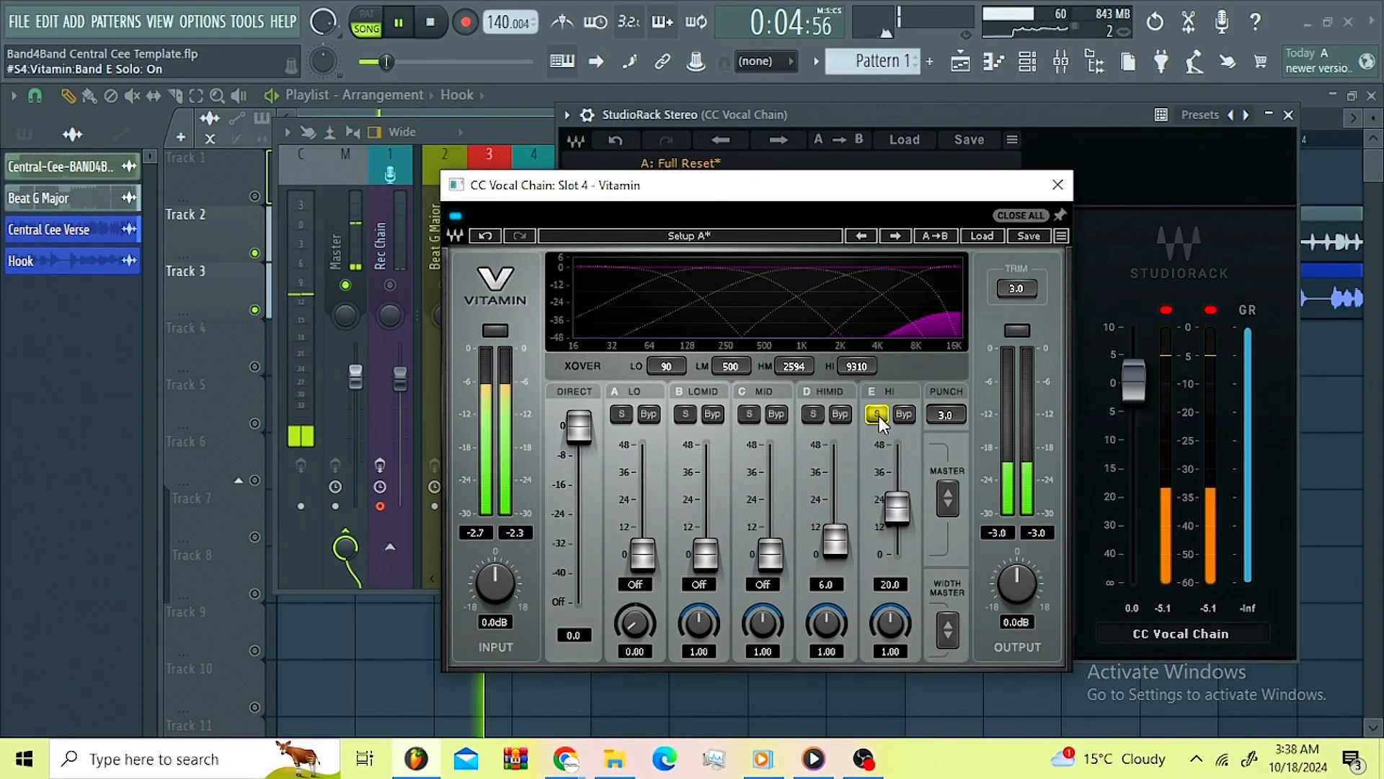
{"action": "left_click", "coordinate": [878, 415]}
{"action": "left_click", "coordinate": [812, 413]}
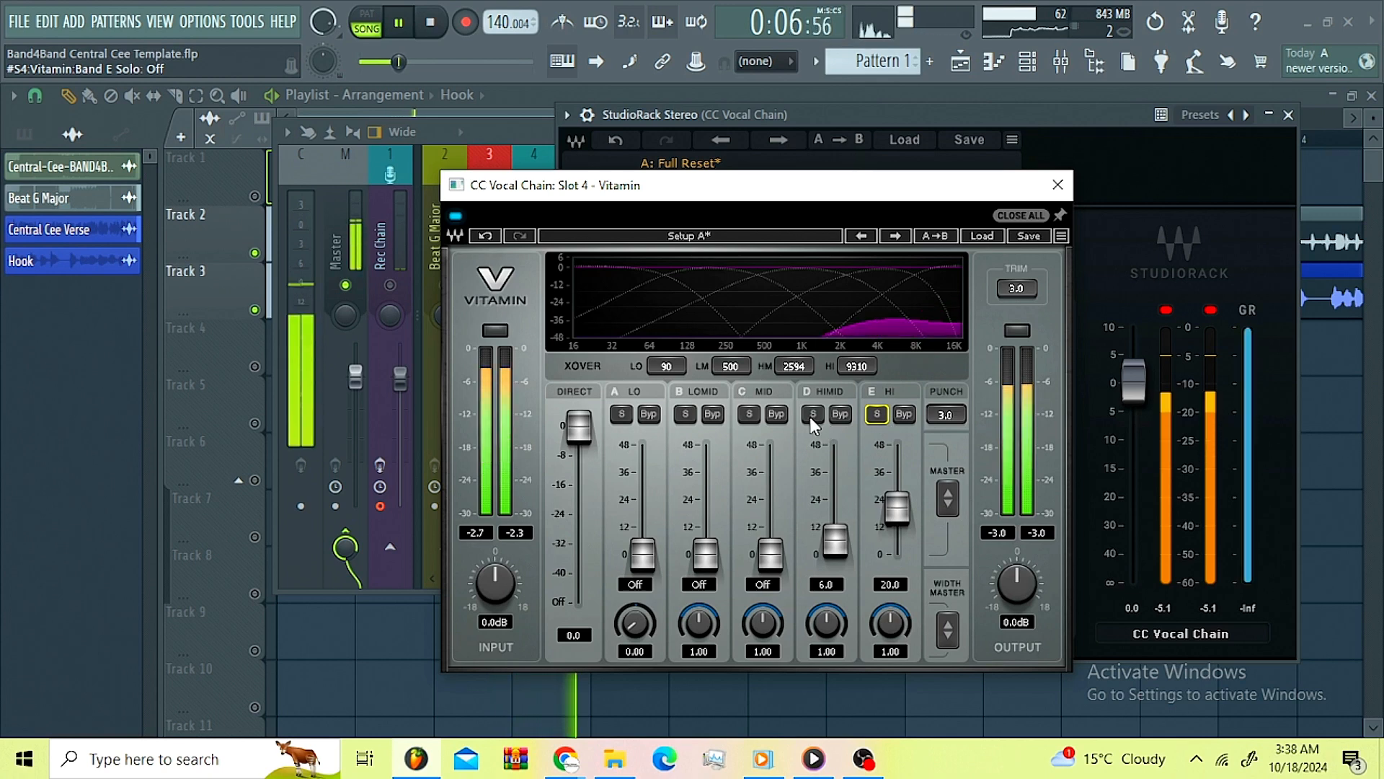
{"action": "left_click", "coordinate": [812, 414]}
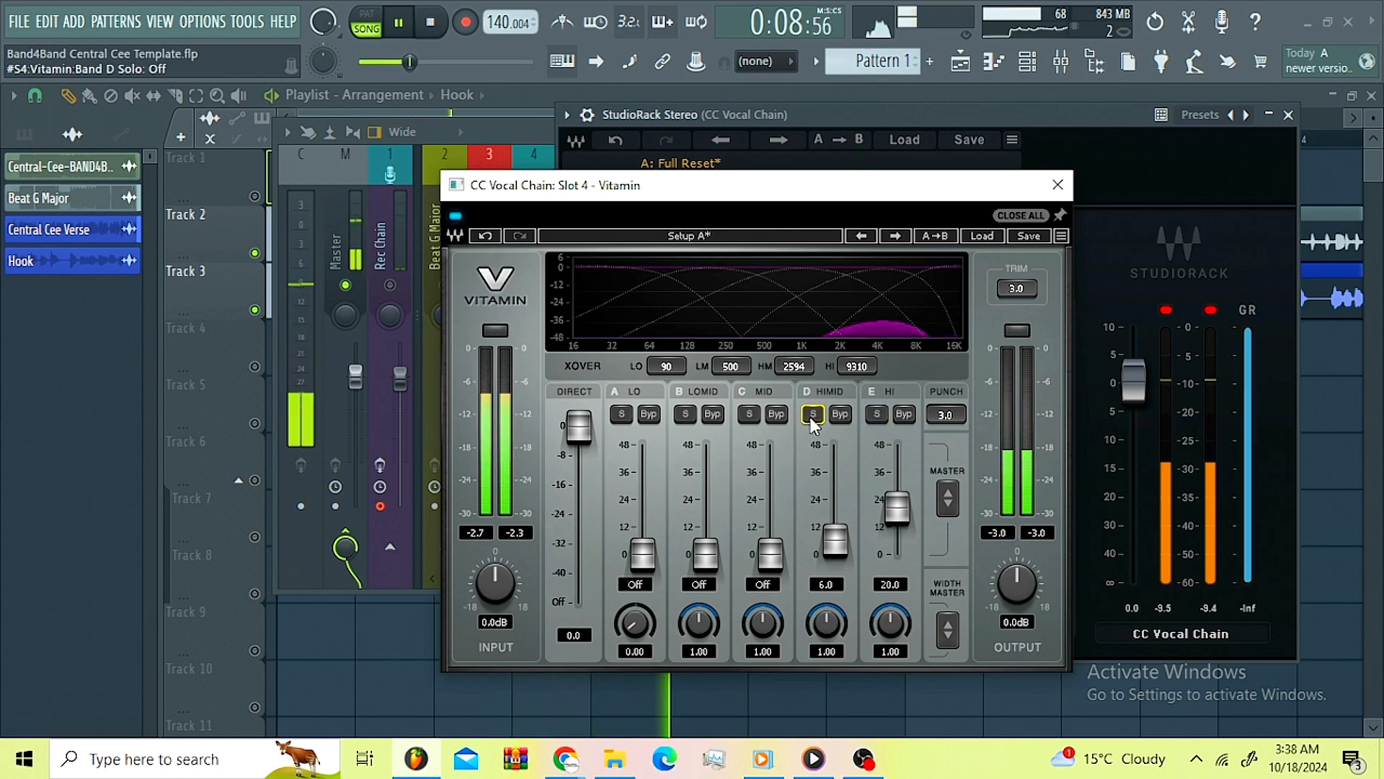
{"action": "left_click", "coordinate": [1054, 189]}
{"action": "key", "text": "space"}
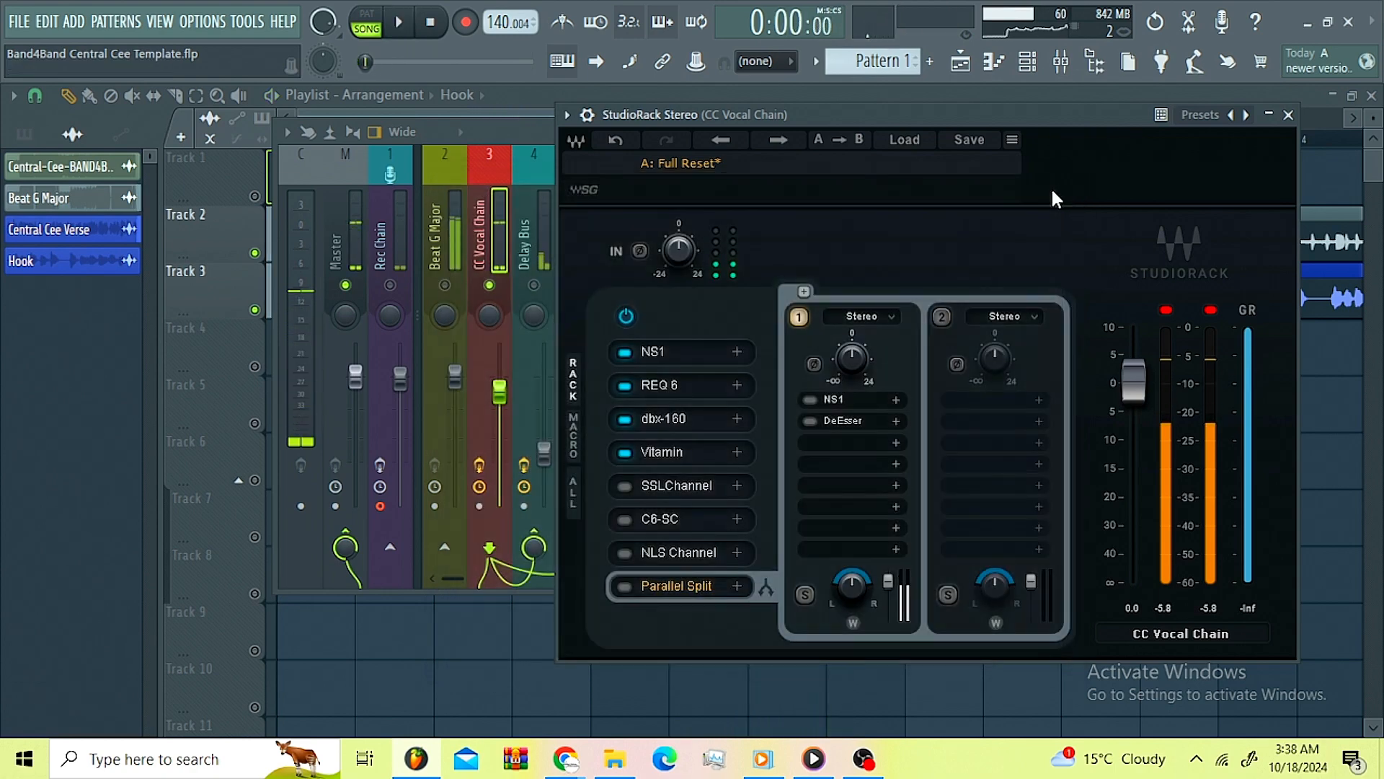
- Activate the SSLChannel module and review its LMF, HMF and HF equalizer bands, filters and compressor settings
{"action": "left_click", "coordinate": [680, 485]}
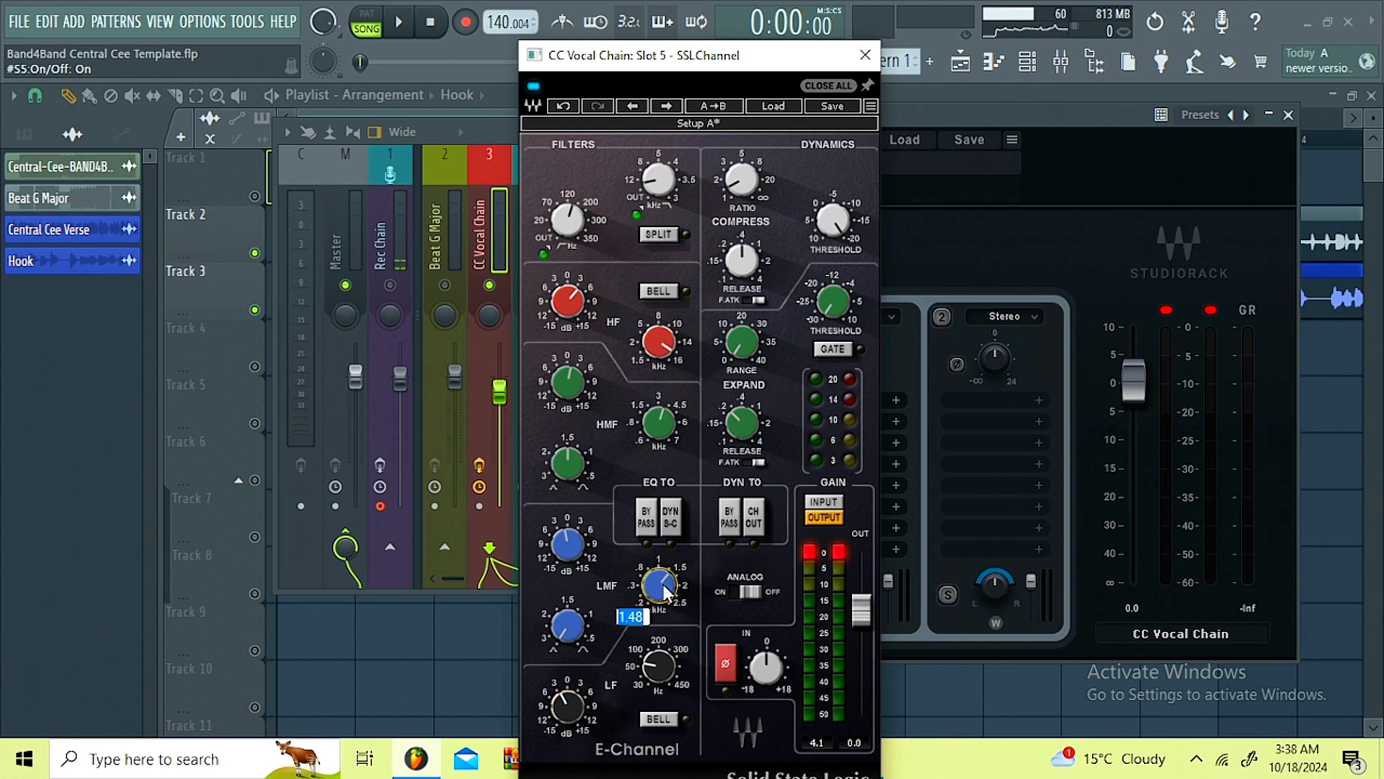
{"action": "mouse_move", "coordinate": [570, 566]}
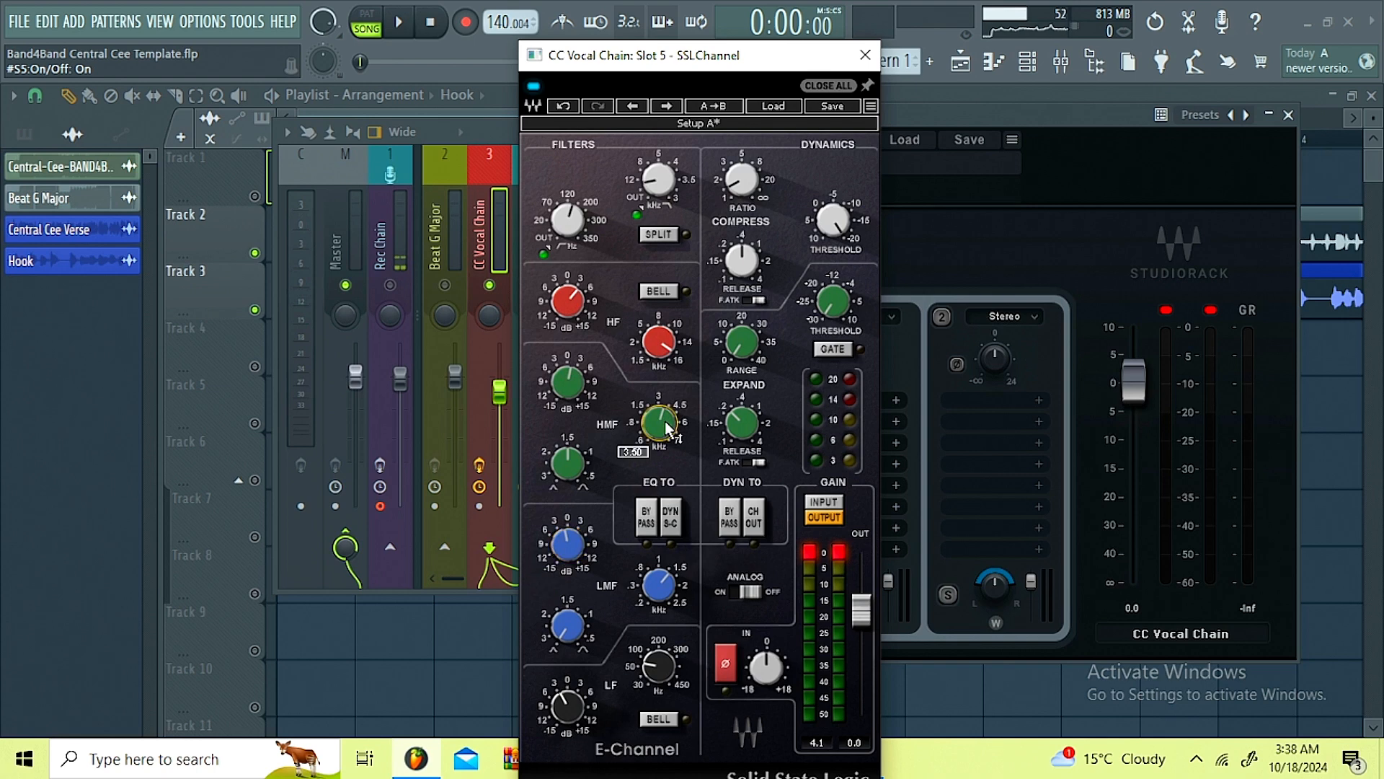
{"action": "mouse_move", "coordinate": [578, 386]}
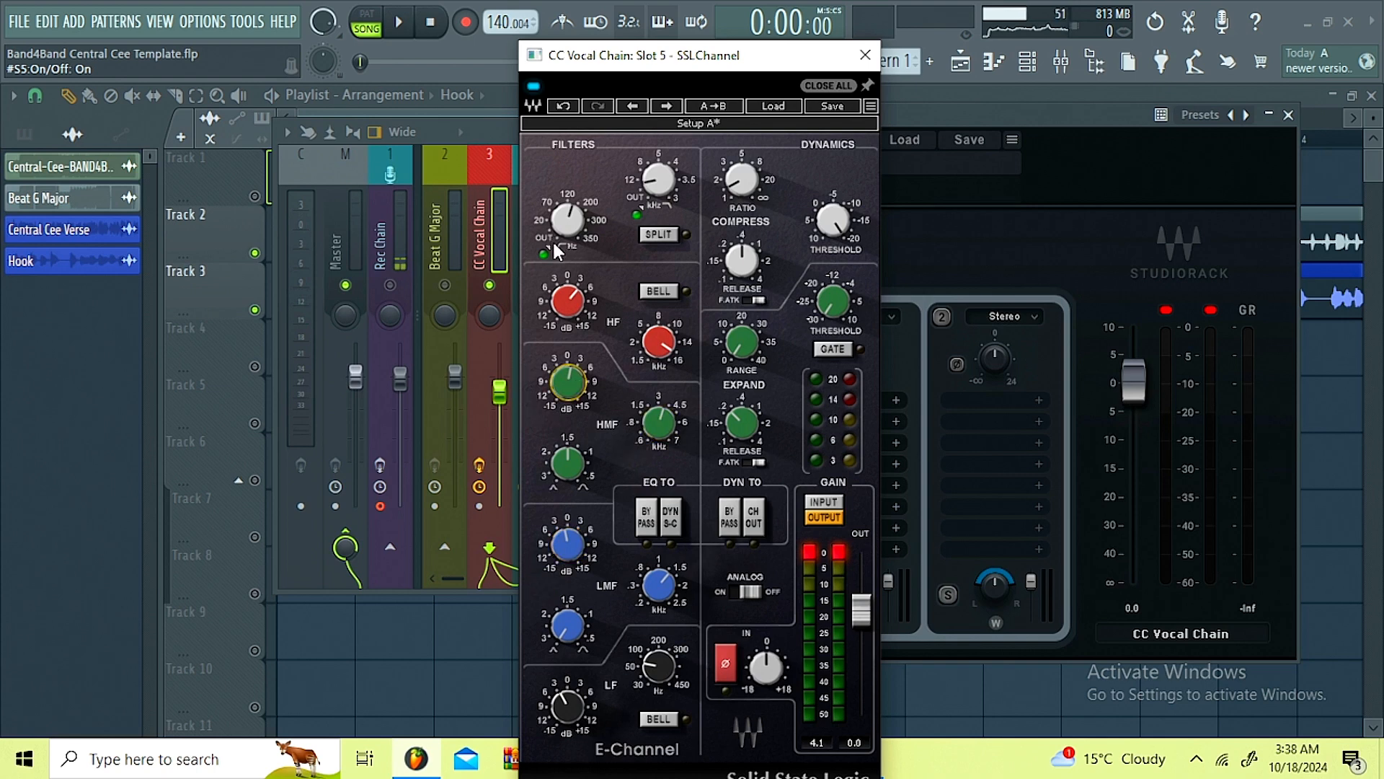
{"action": "mouse_move", "coordinate": [658, 352]}
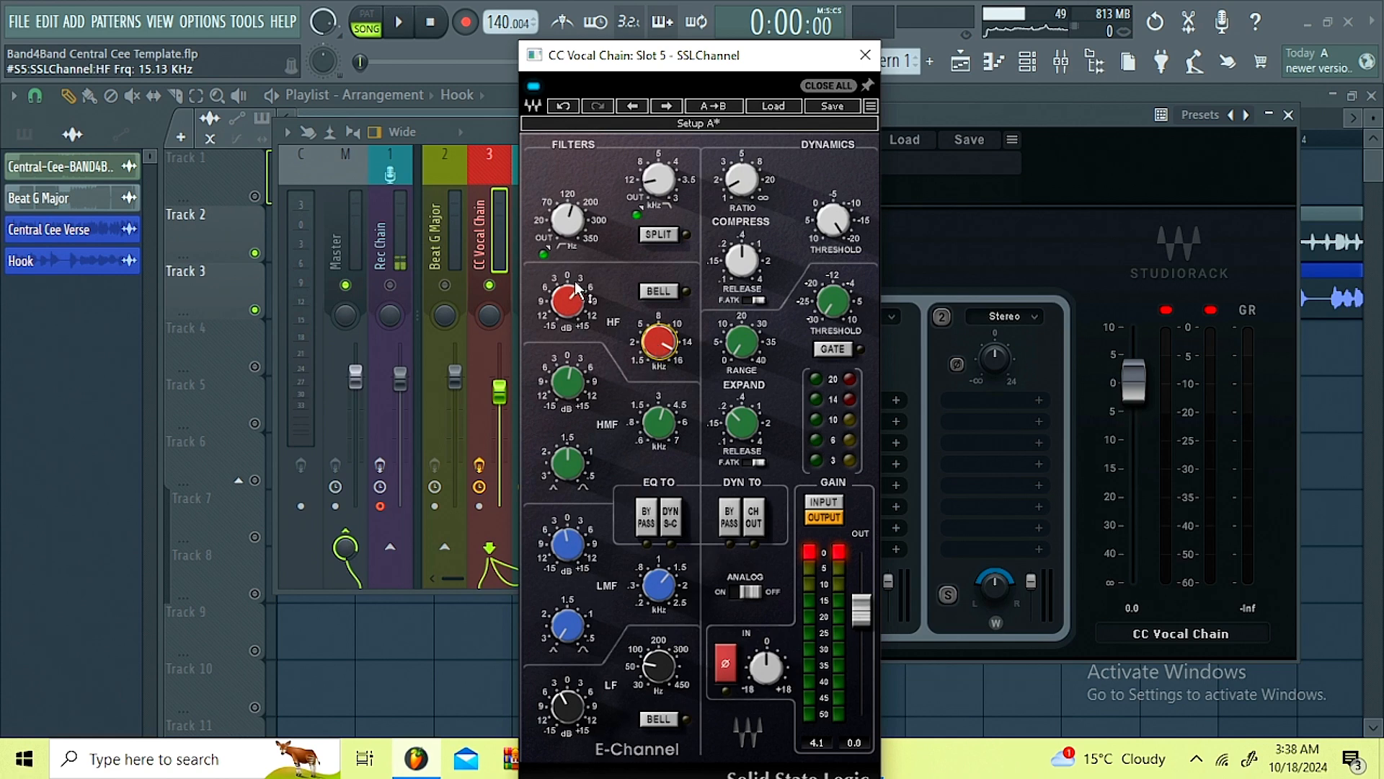
{"action": "mouse_move", "coordinate": [576, 303]}
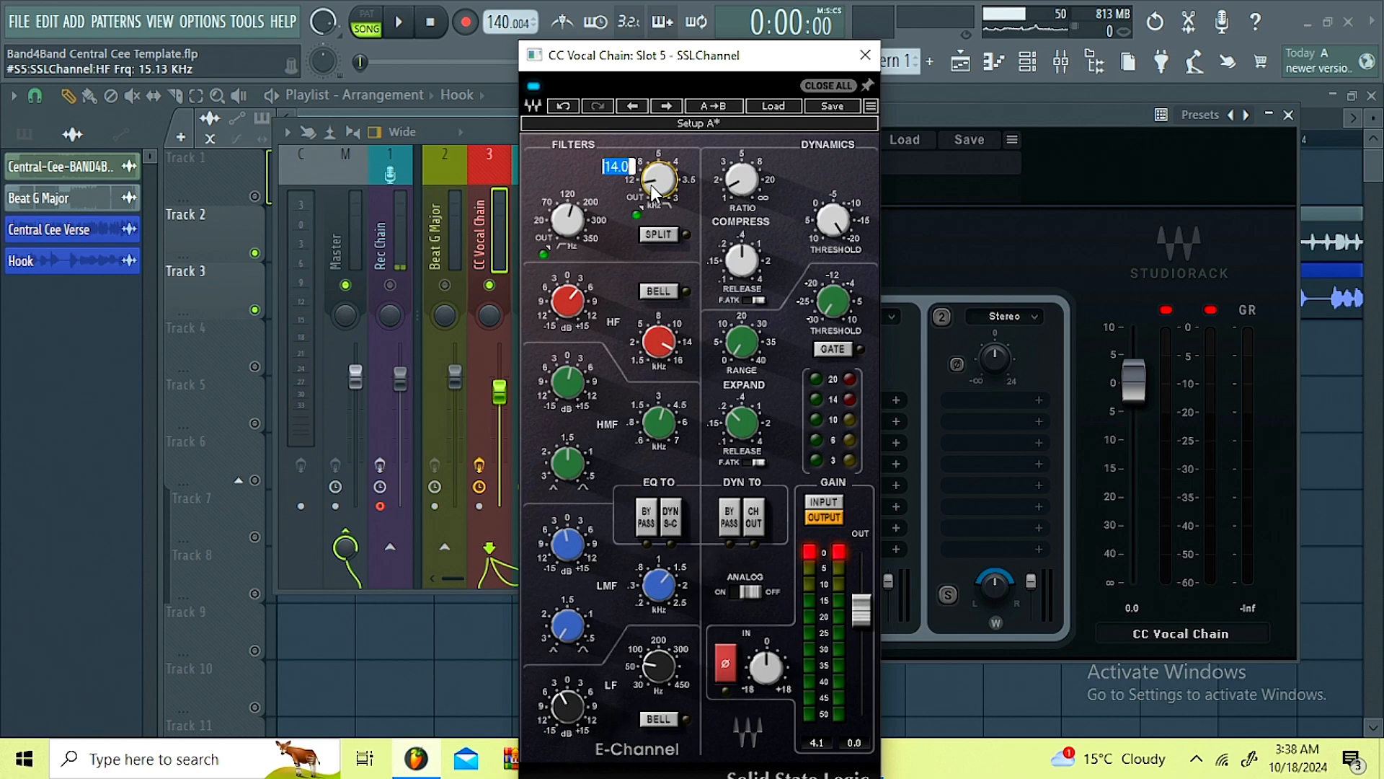
{"action": "left_click", "coordinate": [844, 230]}
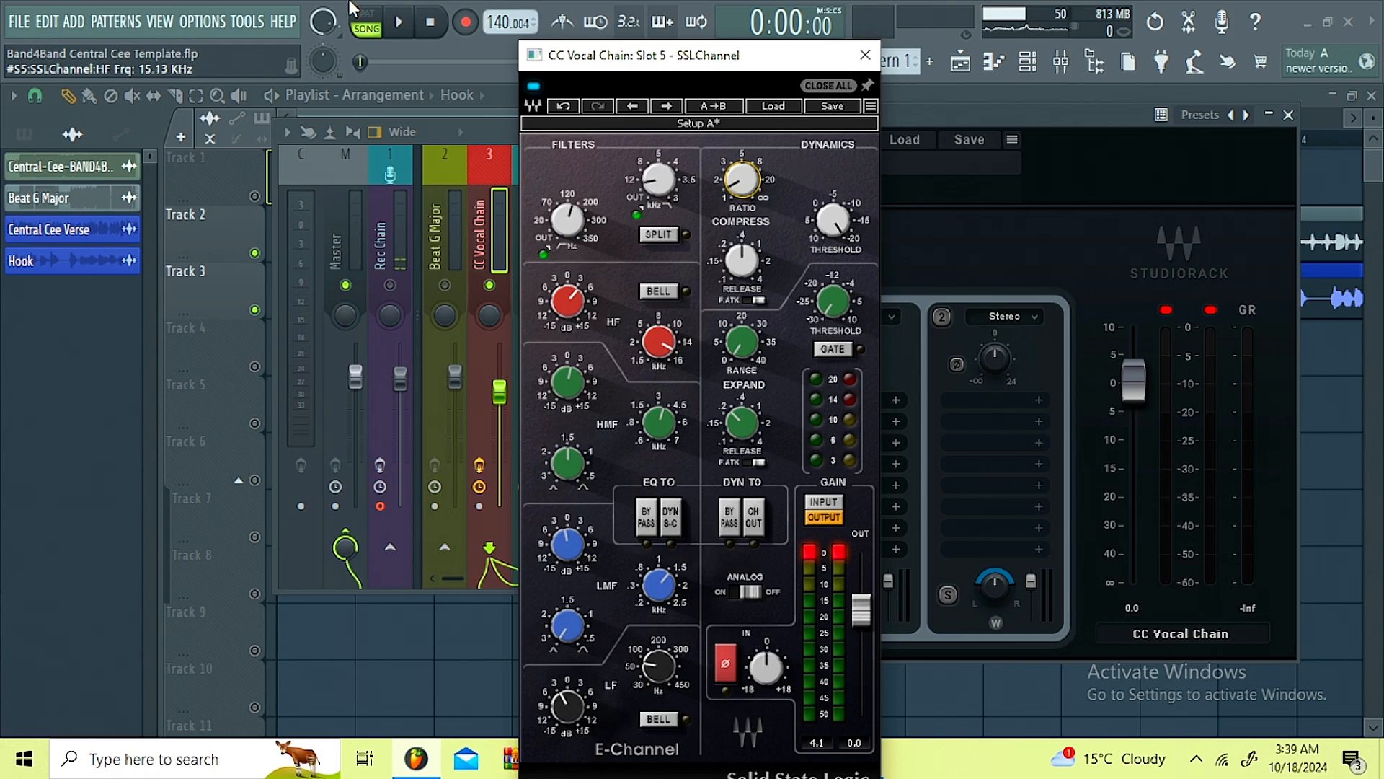
- Play the song and compare the vocal with SSLChannel bypassed and active, then stop playback and close the module
{"action": "left_click", "coordinate": [398, 32]}
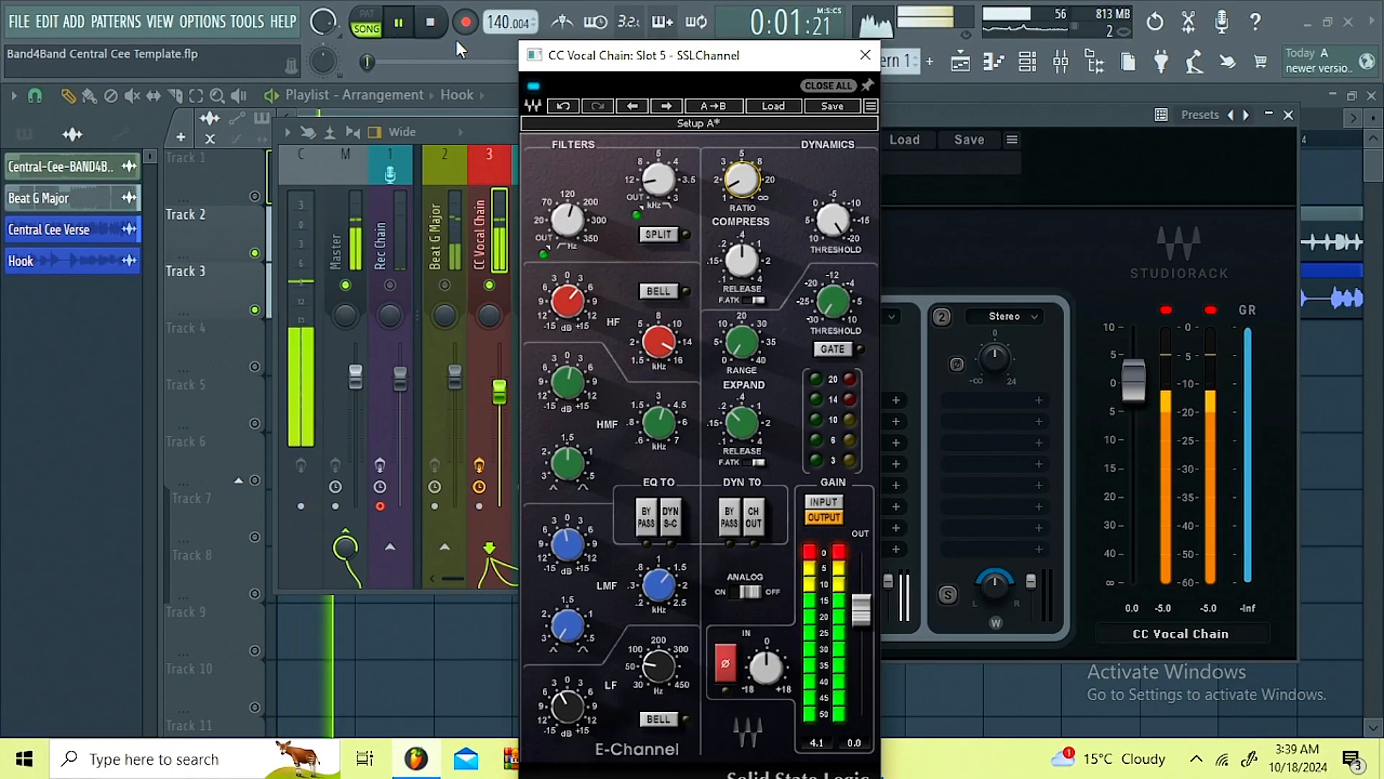
{"action": "left_click", "coordinate": [532, 87]}
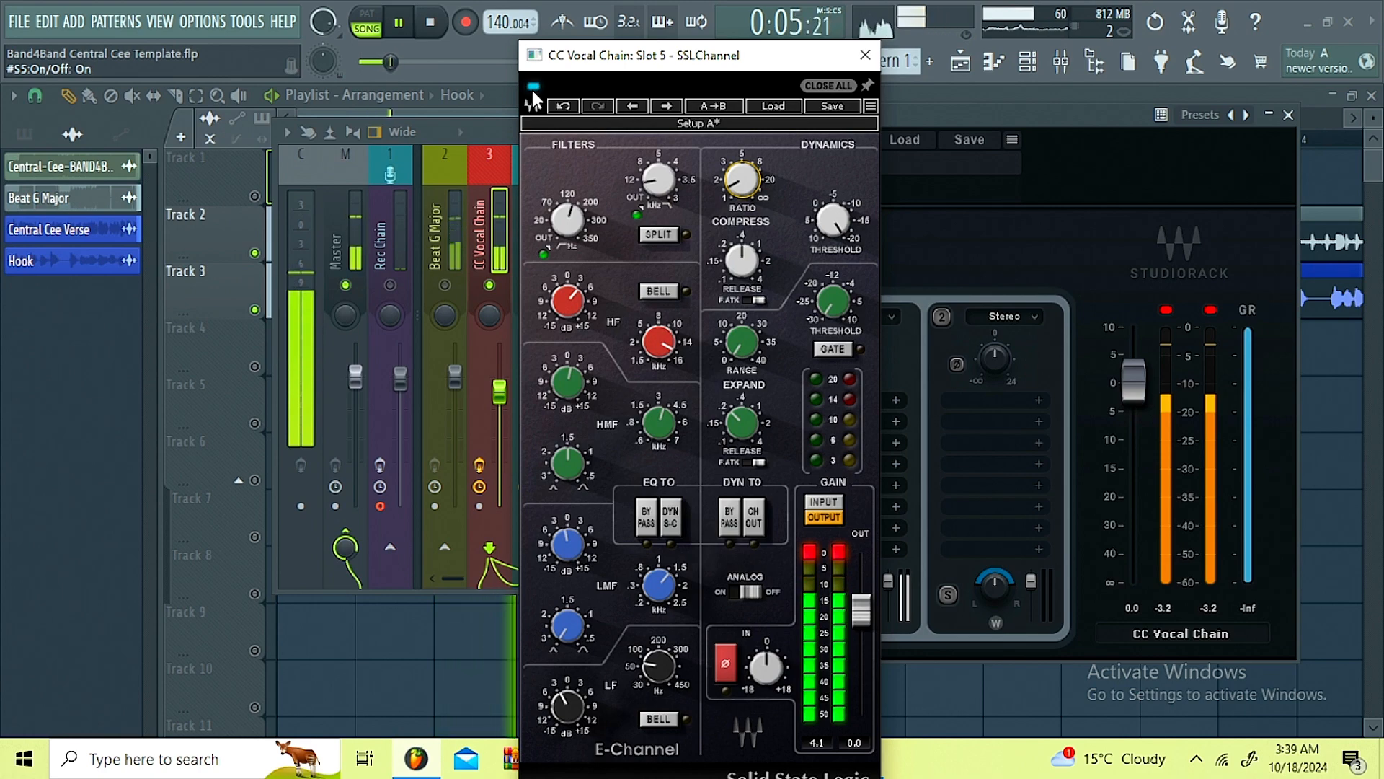
{"action": "left_click", "coordinate": [533, 87]}
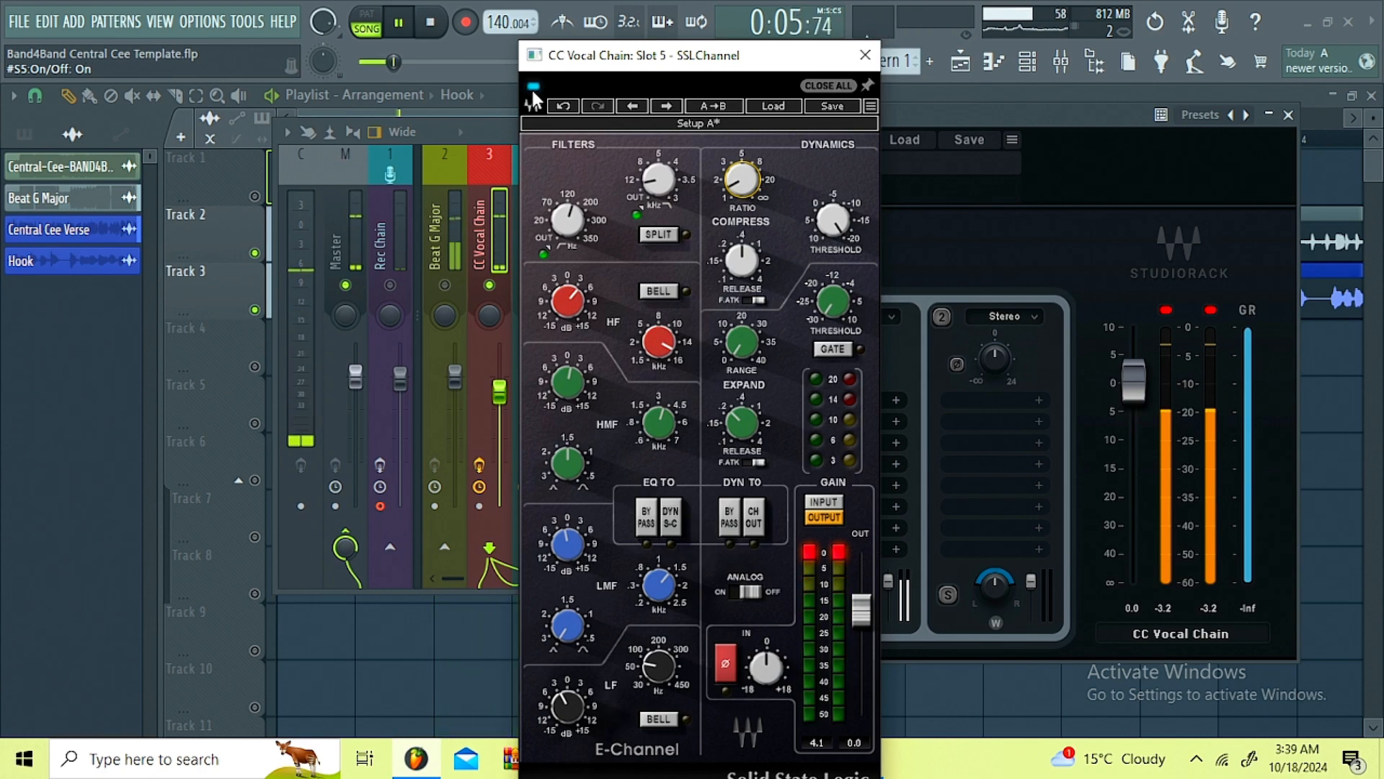
{"action": "left_click", "coordinate": [863, 64]}
{"action": "key", "text": "space"}
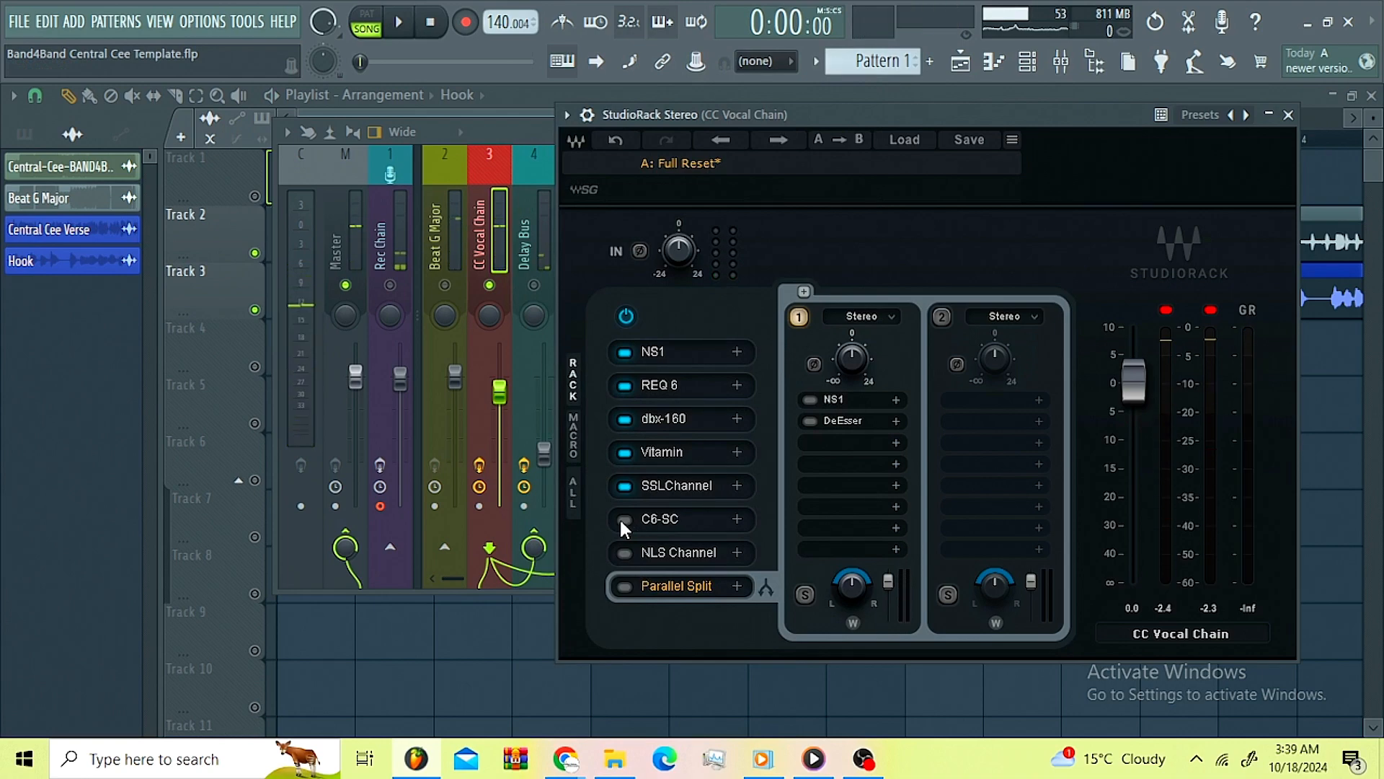
- Activate the C6-SC module in StudioRack Stereo and audition its band 1 soloed during playback
{"action": "left_click", "coordinate": [669, 520]}
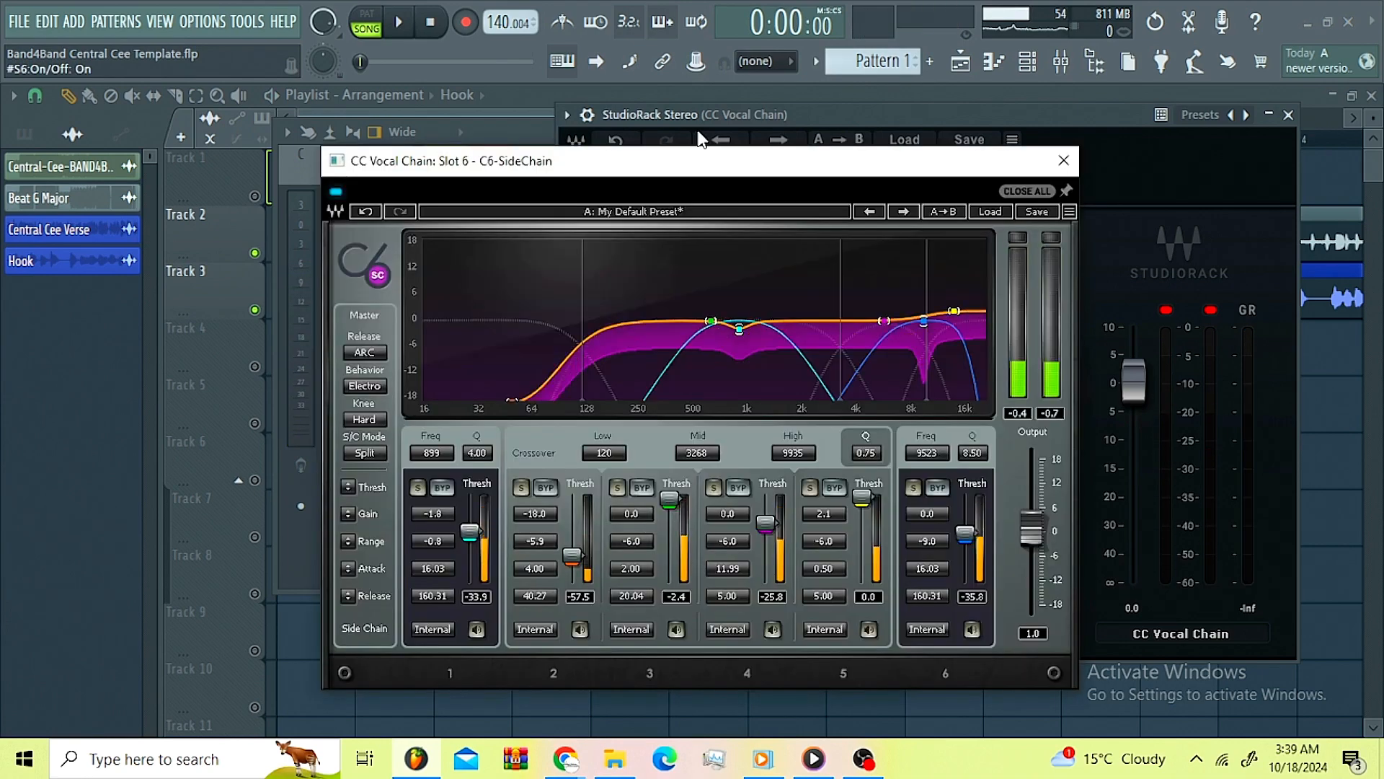
{"action": "left_click_drag", "start_coordinate": [737, 166], "coordinate": [735, 147]}
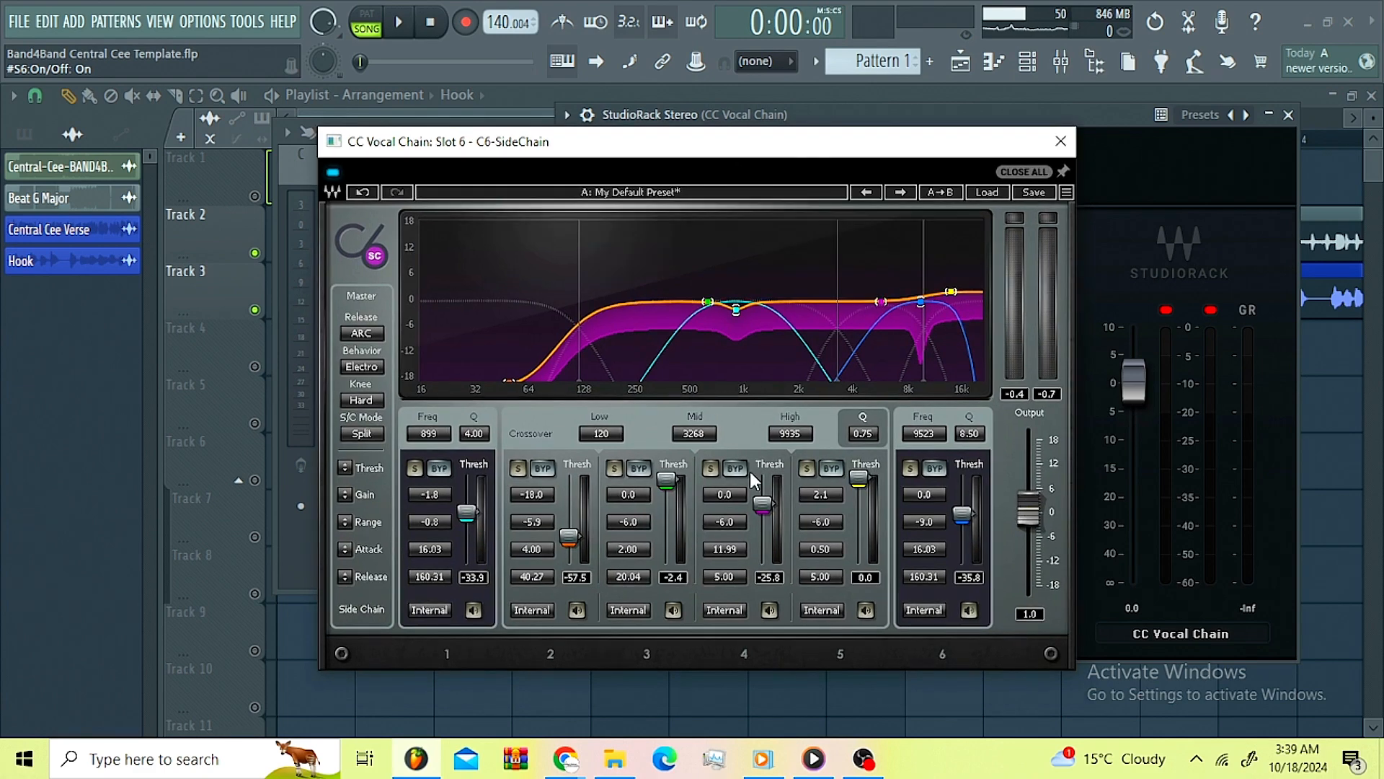
{"action": "left_click", "coordinate": [414, 469]}
{"action": "key", "text": "space"}
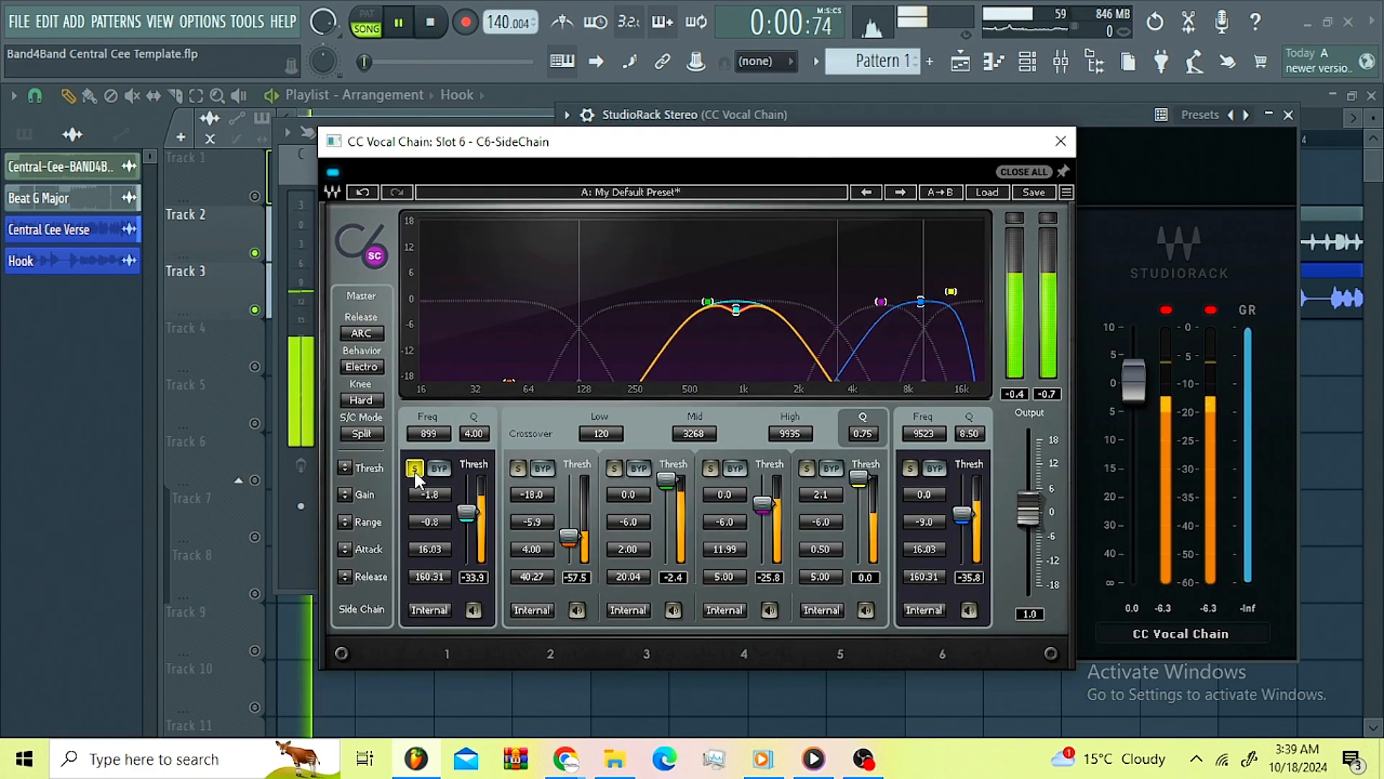
{"action": "left_click", "coordinate": [414, 468]}
{"action": "key", "text": "space"}
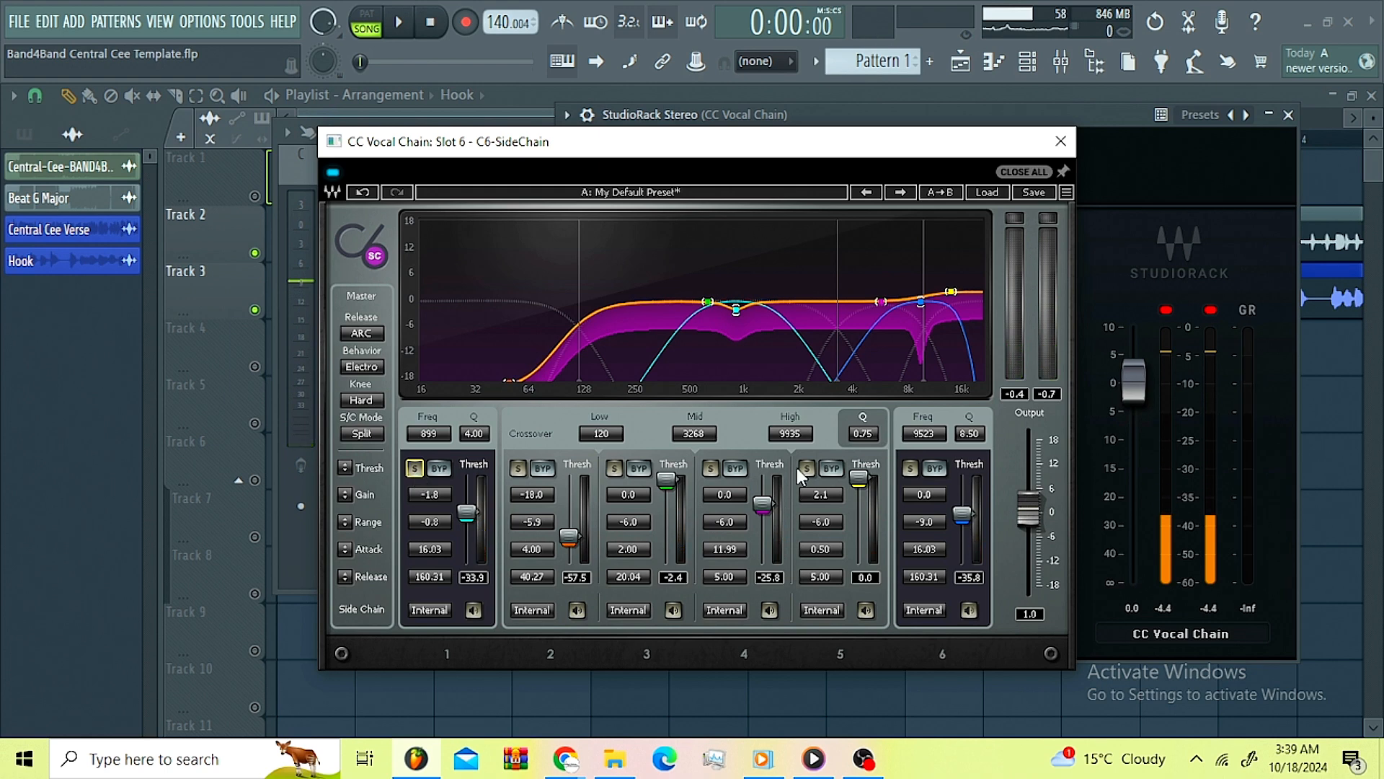
- Audition band 6 of the C6-SC soloed and unsoloed during playback, then stop playback and close the module
{"action": "left_click", "coordinate": [912, 469]}
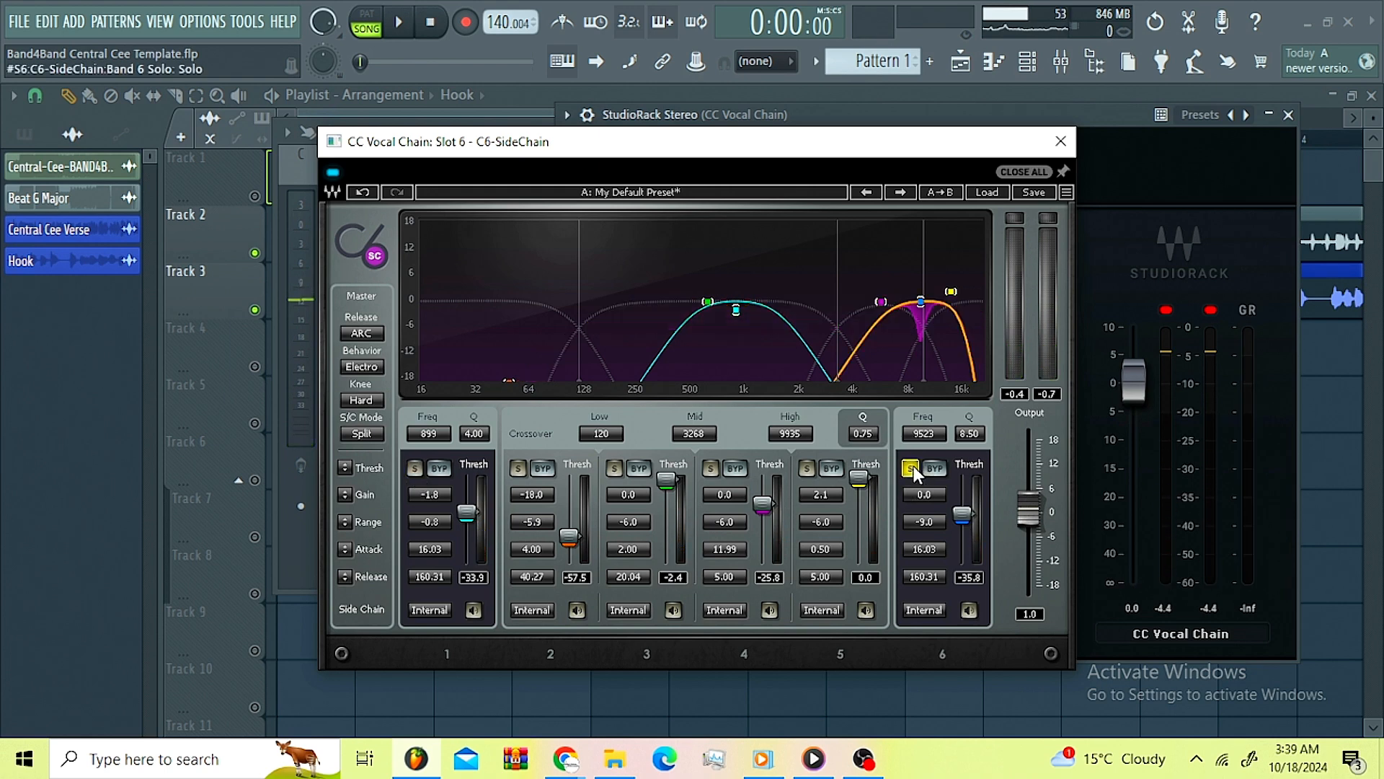
{"action": "key", "text": "space"}
{"action": "left_click", "coordinate": [913, 468]}
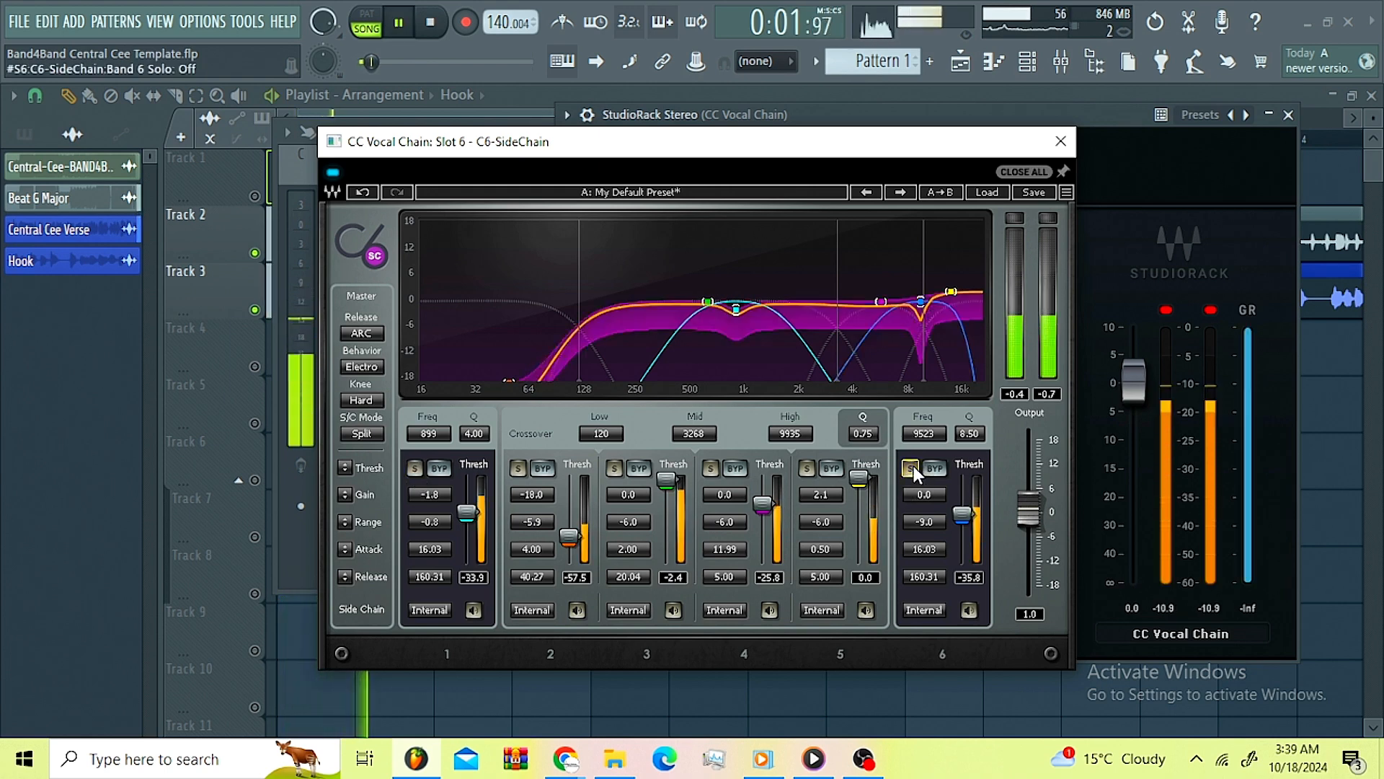
{"action": "left_click", "coordinate": [911, 467]}
{"action": "left_click", "coordinate": [911, 468]}
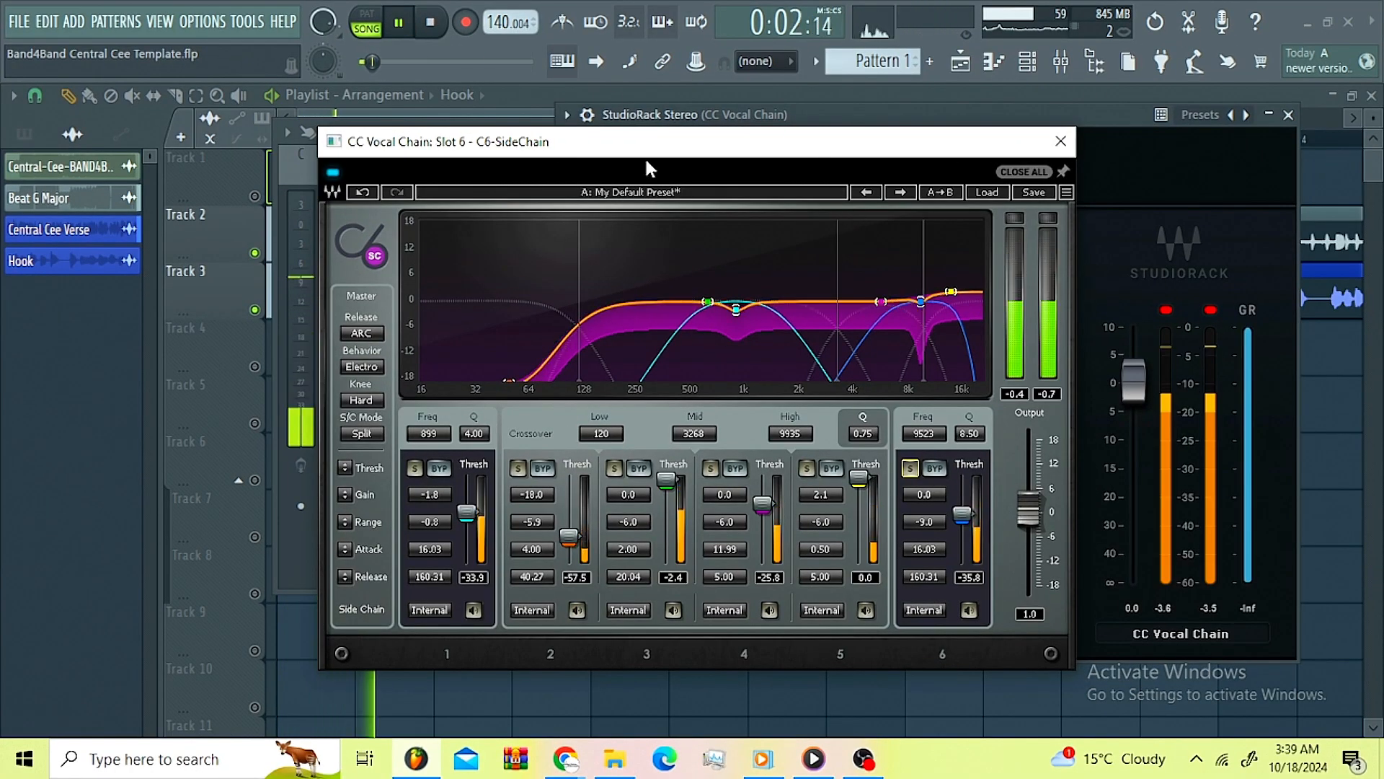
{"action": "left_click", "coordinate": [1060, 144]}
{"action": "key", "text": "space"}
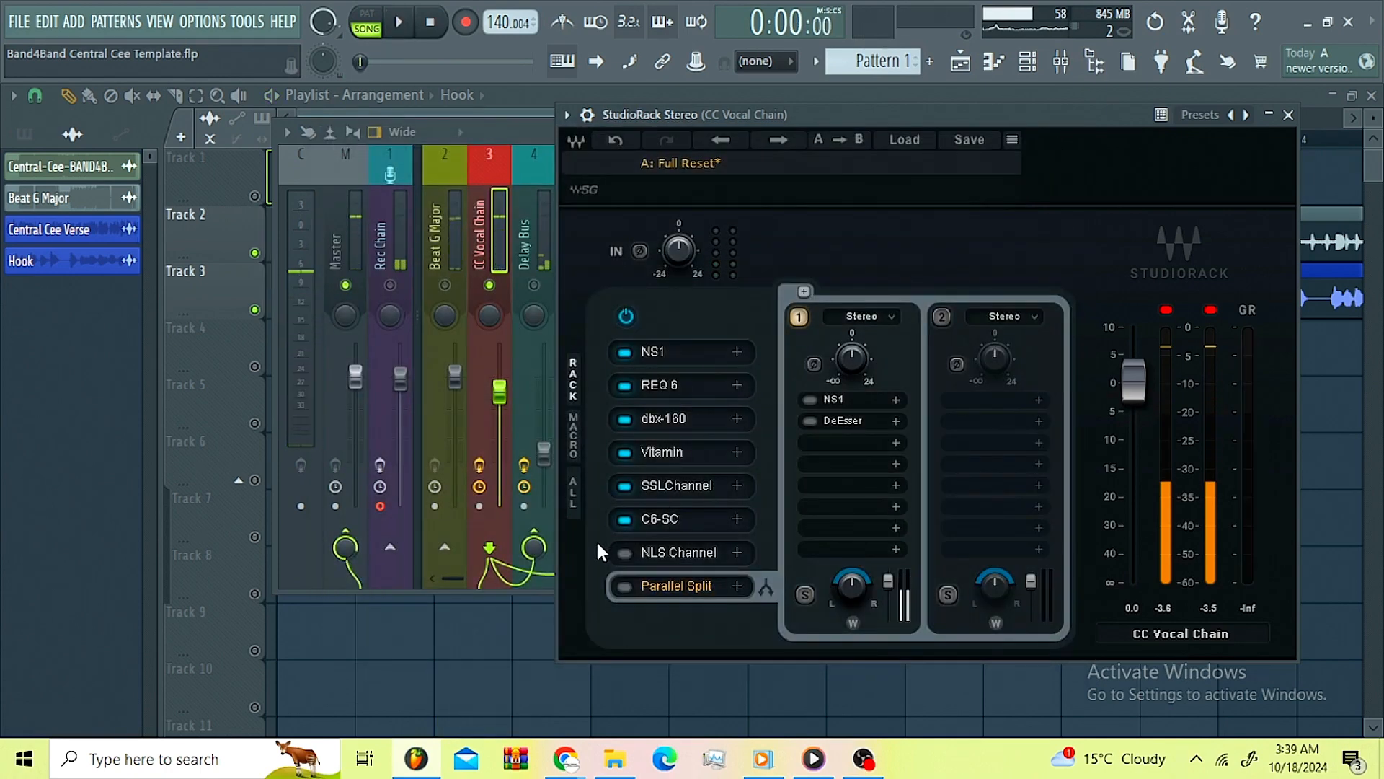
- Activate the NLS Channel module, review its drive and output settings, and close it
{"action": "left_click", "coordinate": [682, 544]}
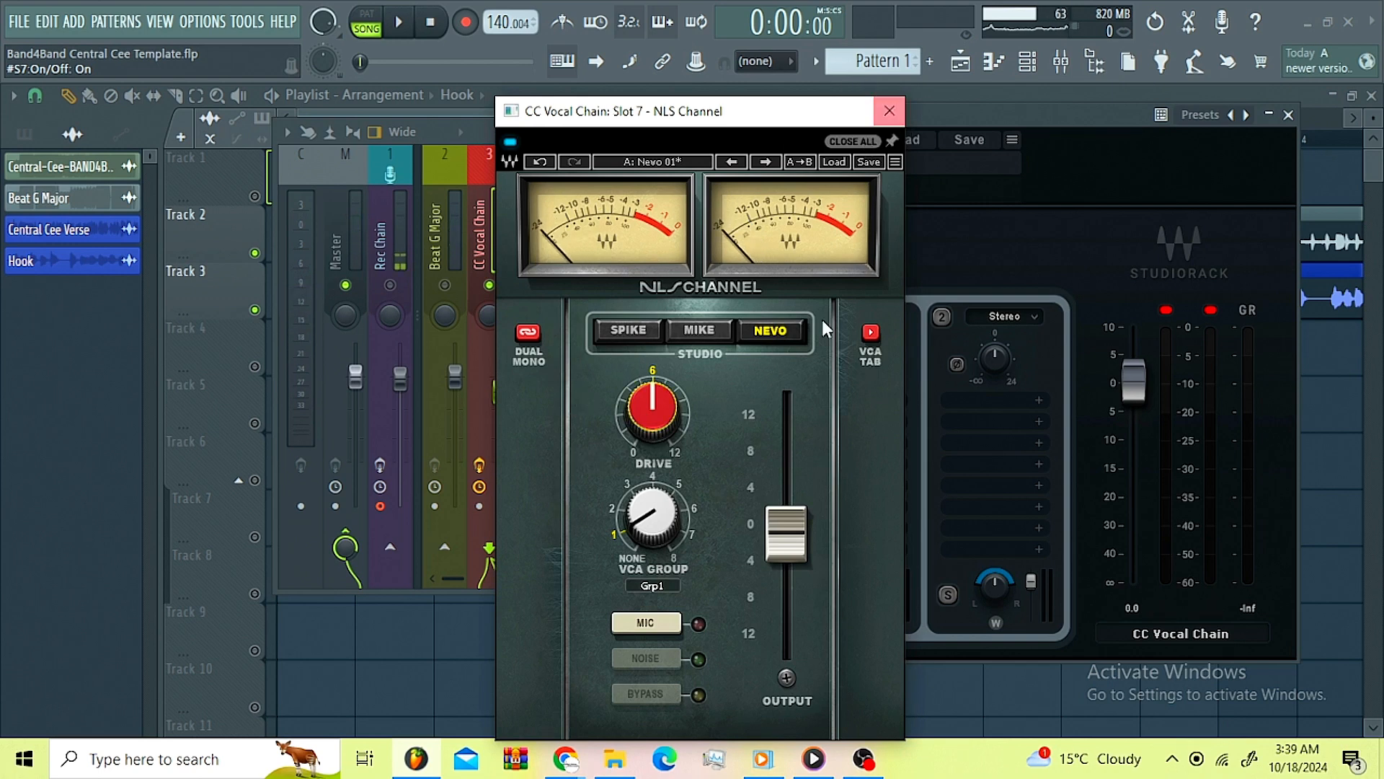
{"action": "mouse_move", "coordinate": [776, 548]}
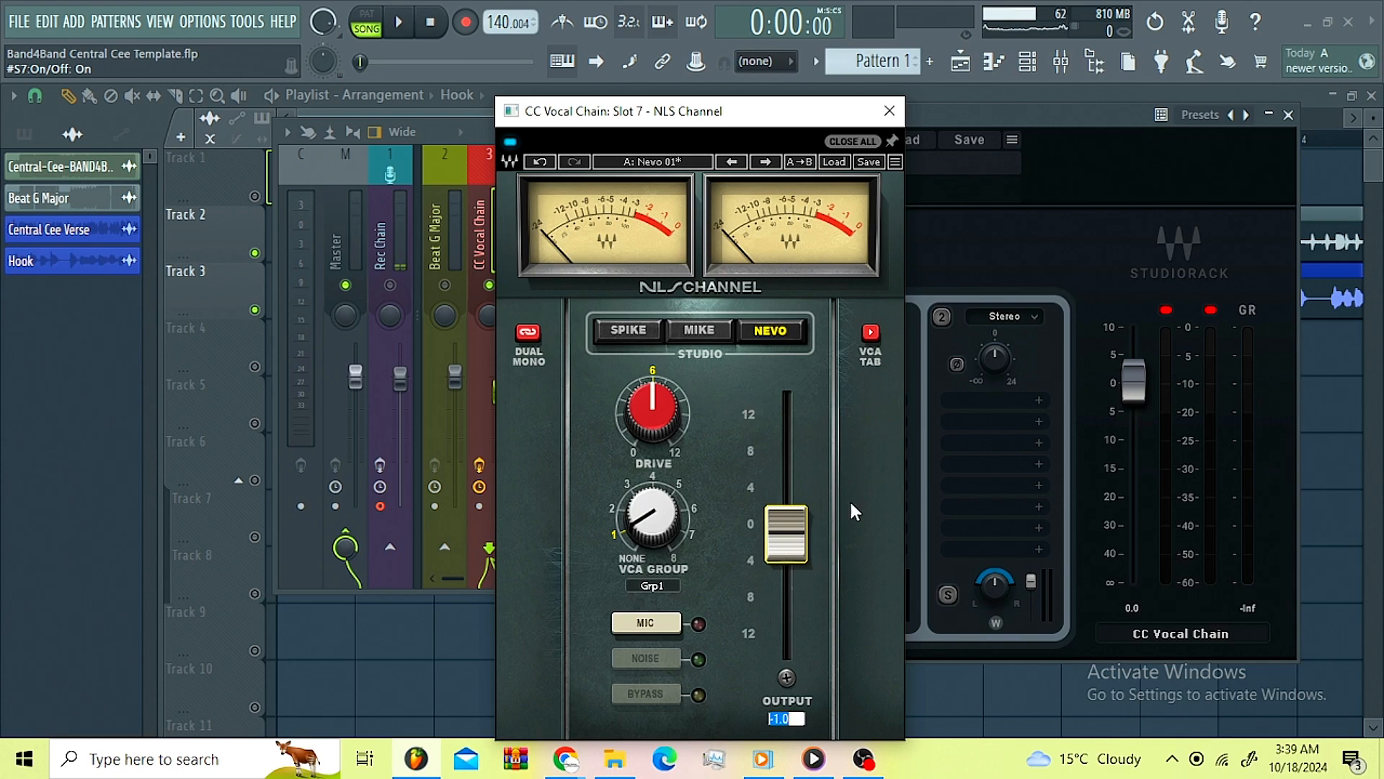
{"action": "left_click", "coordinate": [889, 110]}
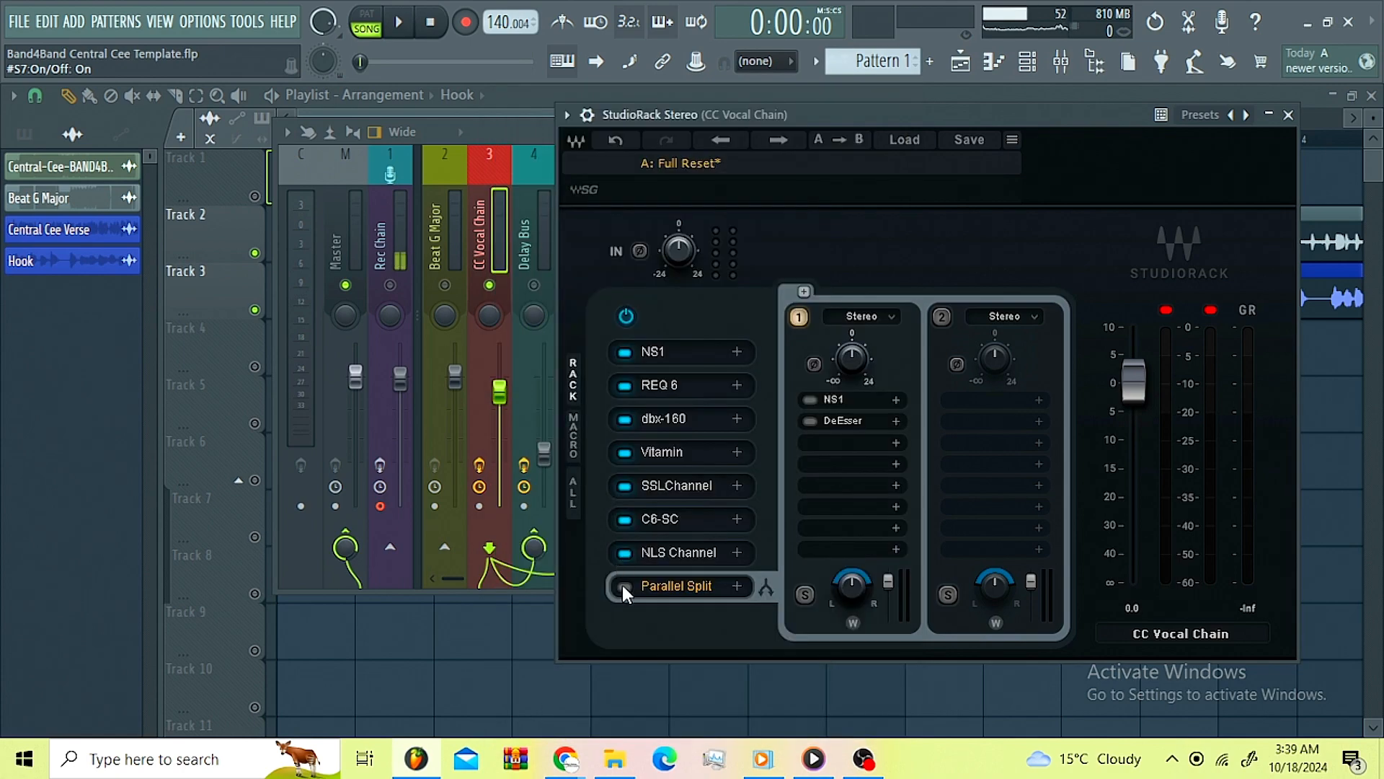
- Activate the Parallel Split and the NS1 in its first chain, comparing the vocal with that NS1 bypassed and active during playback
{"action": "left_click", "coordinate": [702, 586]}
{"action": "left_click", "coordinate": [700, 587]}
{"action": "left_click", "coordinate": [809, 400]}
{"action": "left_click", "coordinate": [845, 400]}
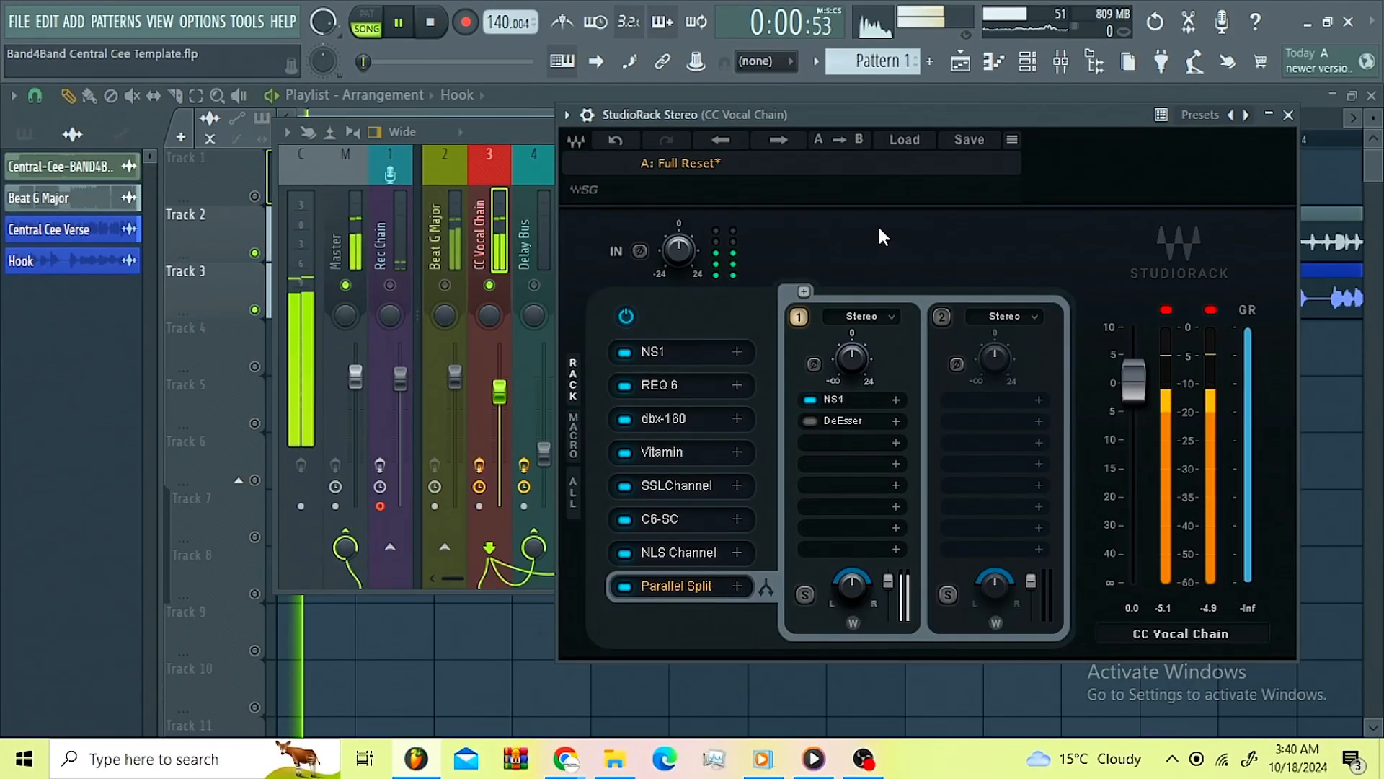
{"action": "left_click", "coordinate": [809, 399]}
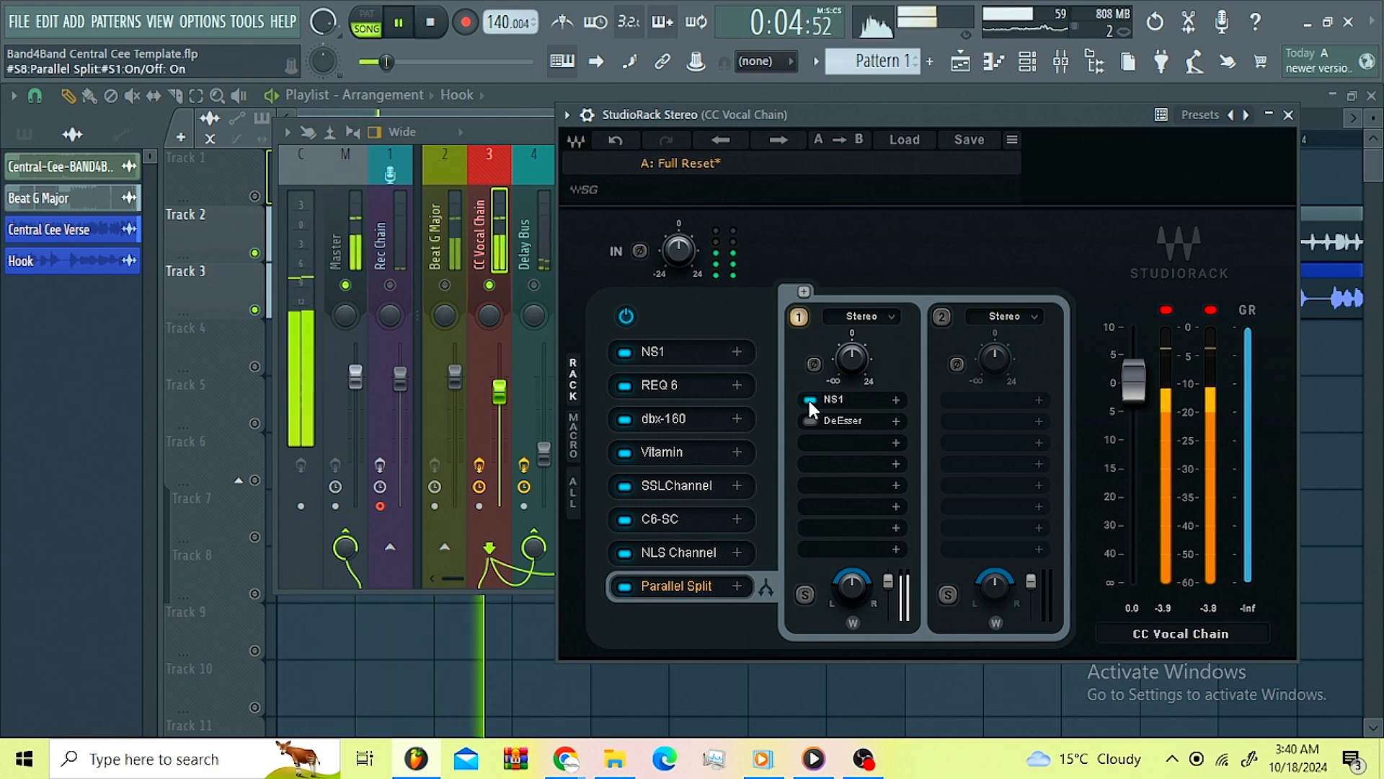
{"action": "left_click", "coordinate": [809, 400]}
{"action": "key", "text": "space"}
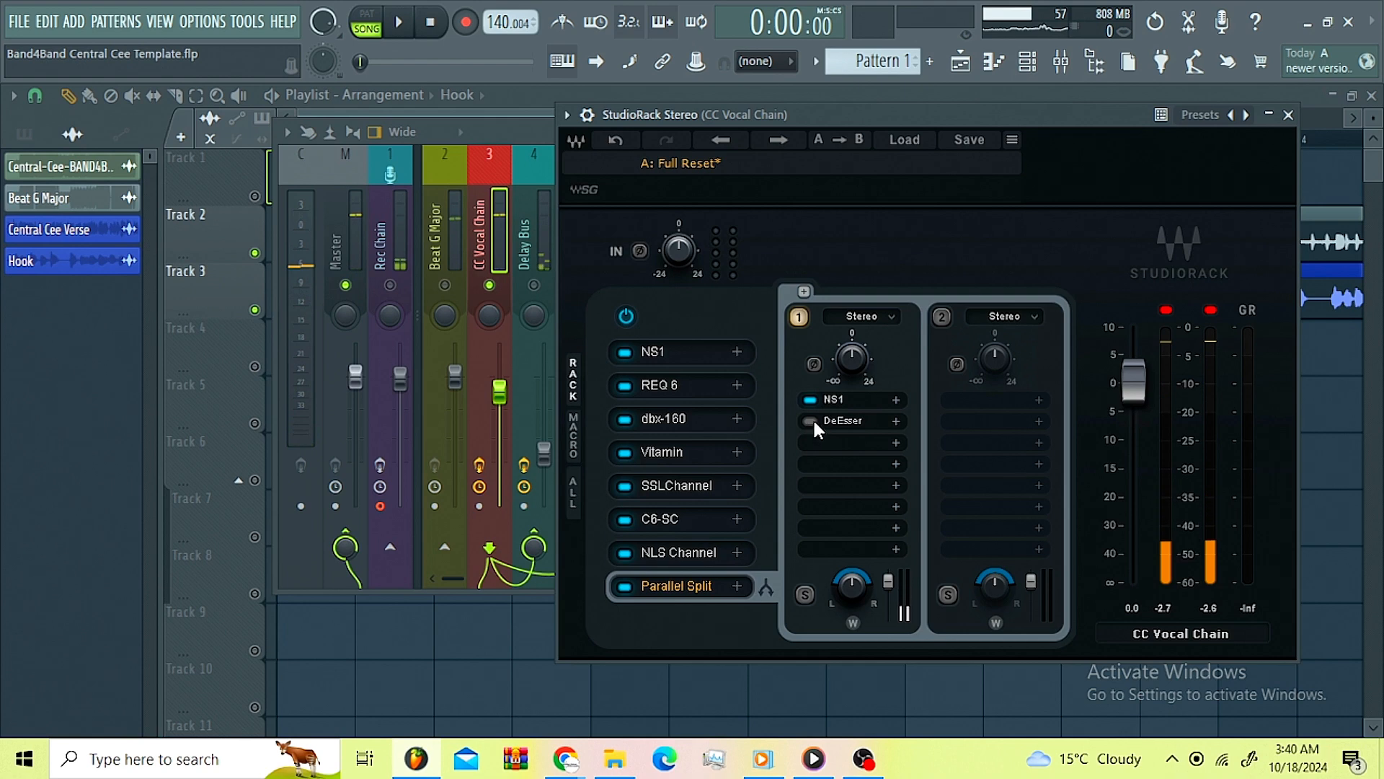
- Activate the DeEsser in the first Parallel Split chain, audition its side-chain signal, and return monitoring to Audio
{"action": "left_click", "coordinate": [811, 420]}
{"action": "left_click", "coordinate": [837, 420]}
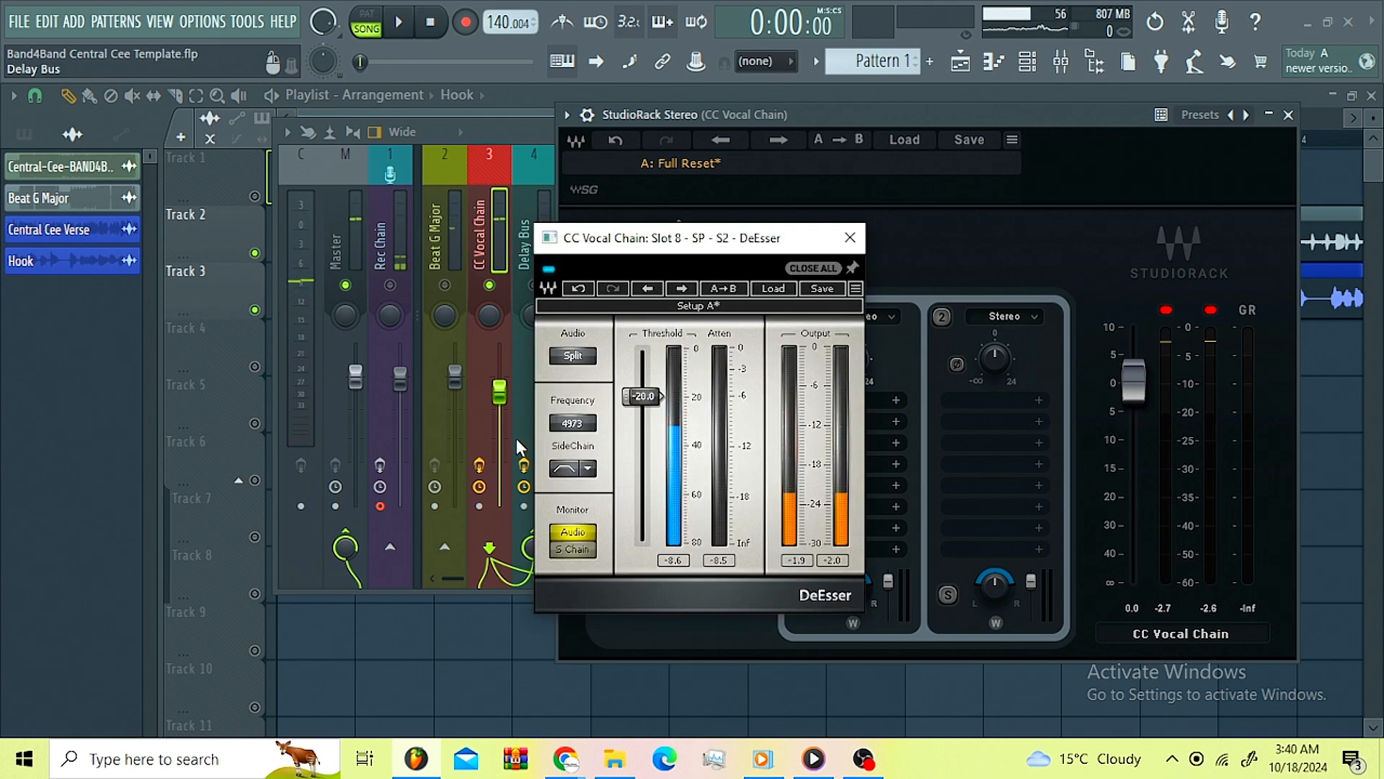
{"action": "key", "text": "space"}
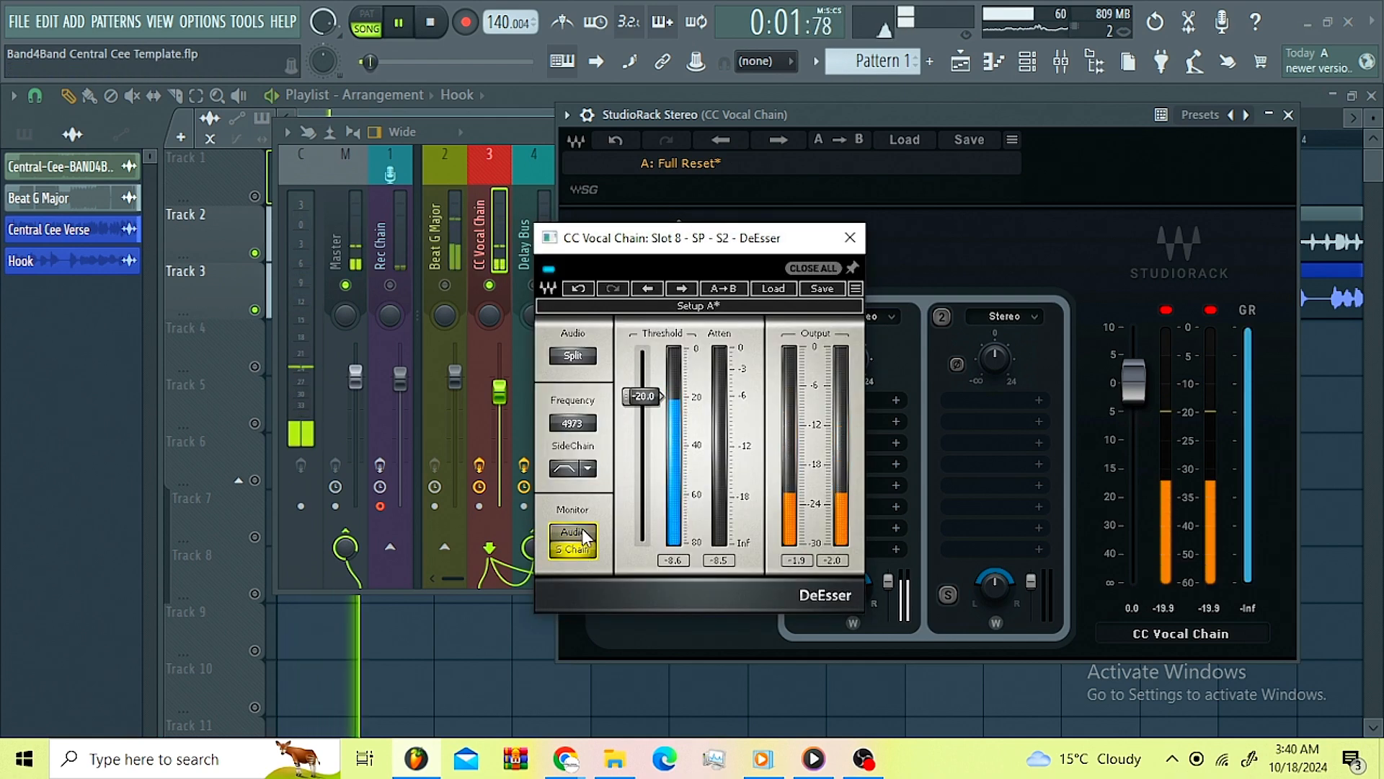
{"action": "key", "text": "space"}
{"action": "left_click", "coordinate": [581, 534]}
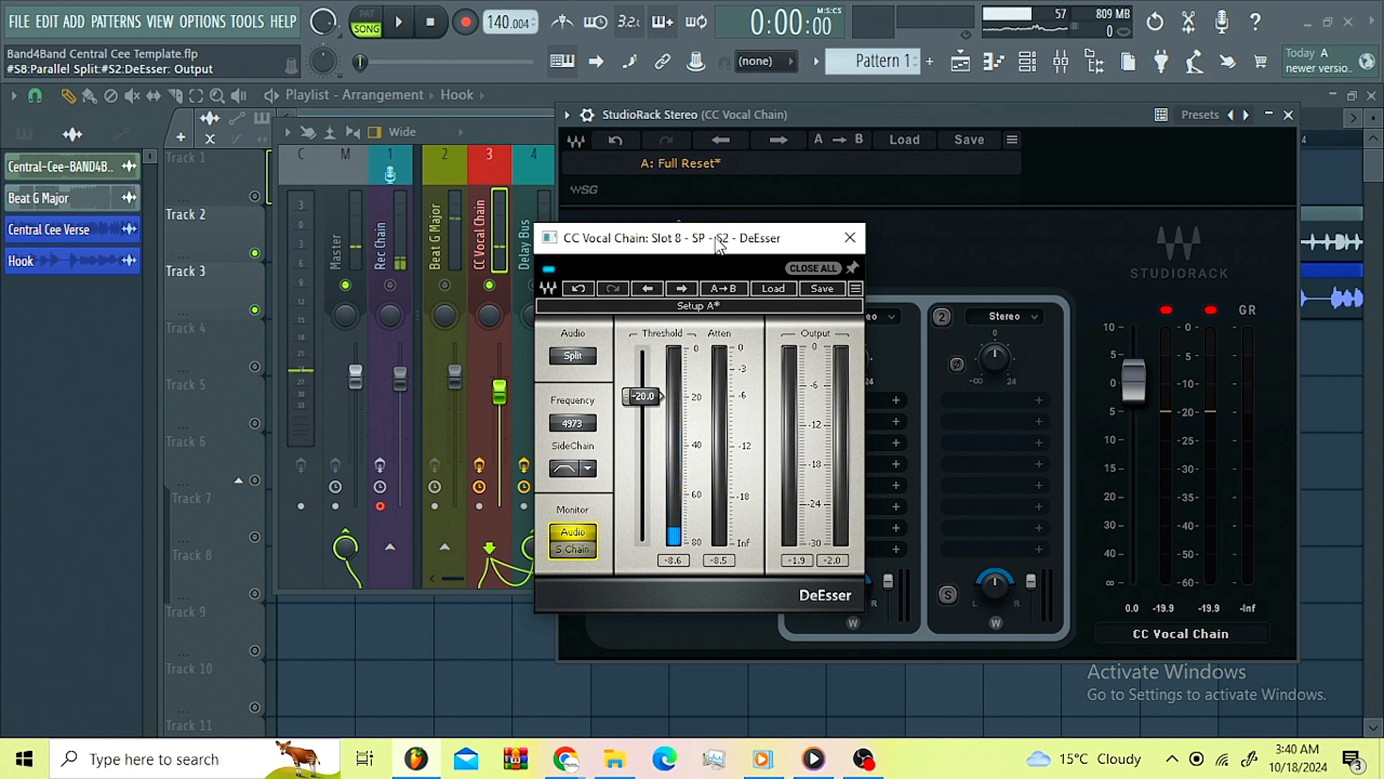
- Audition the vocal through the DeEsser, stop playback, and close both the DeEsser and StudioRack
{"action": "key", "text": "space"}
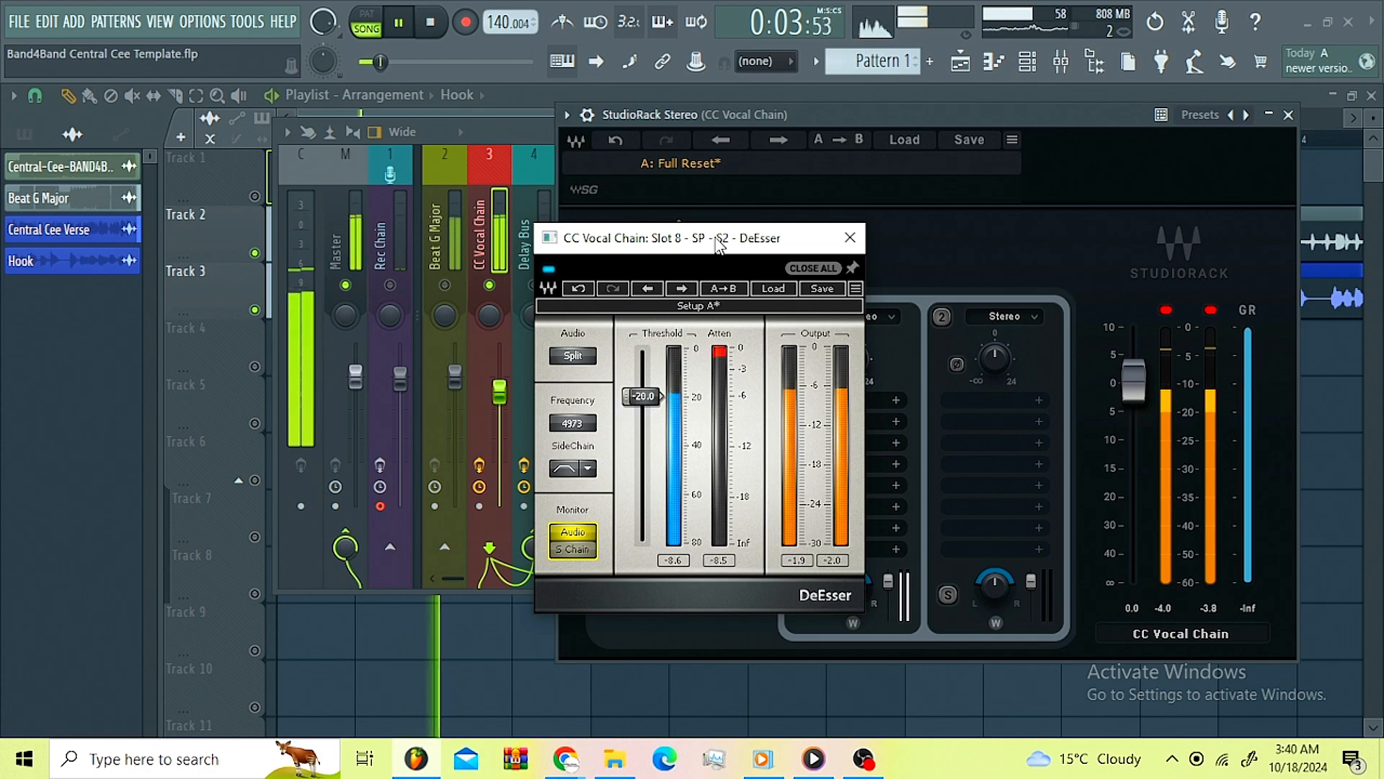
{"action": "key", "text": "space"}
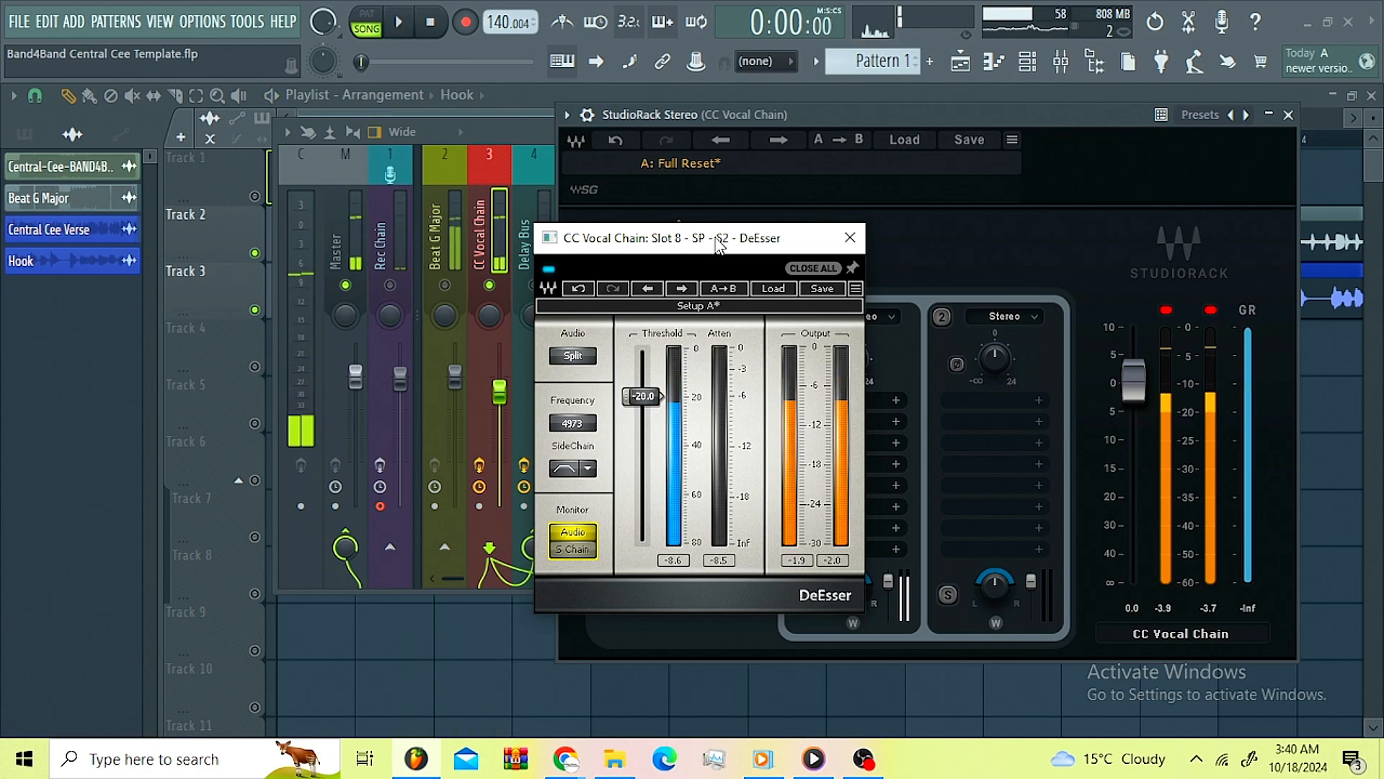
{"action": "left_click", "coordinate": [850, 237]}
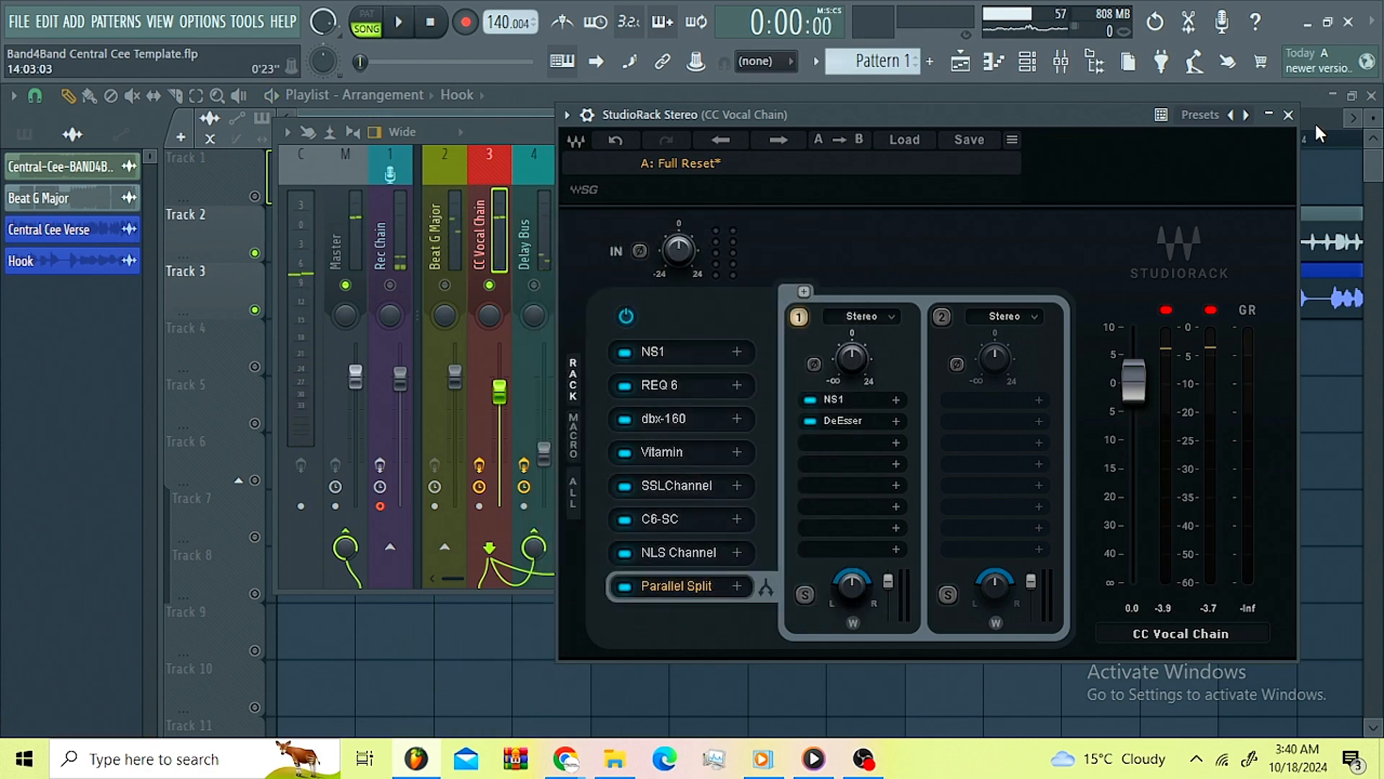
{"action": "left_click", "coordinate": [1288, 114]}
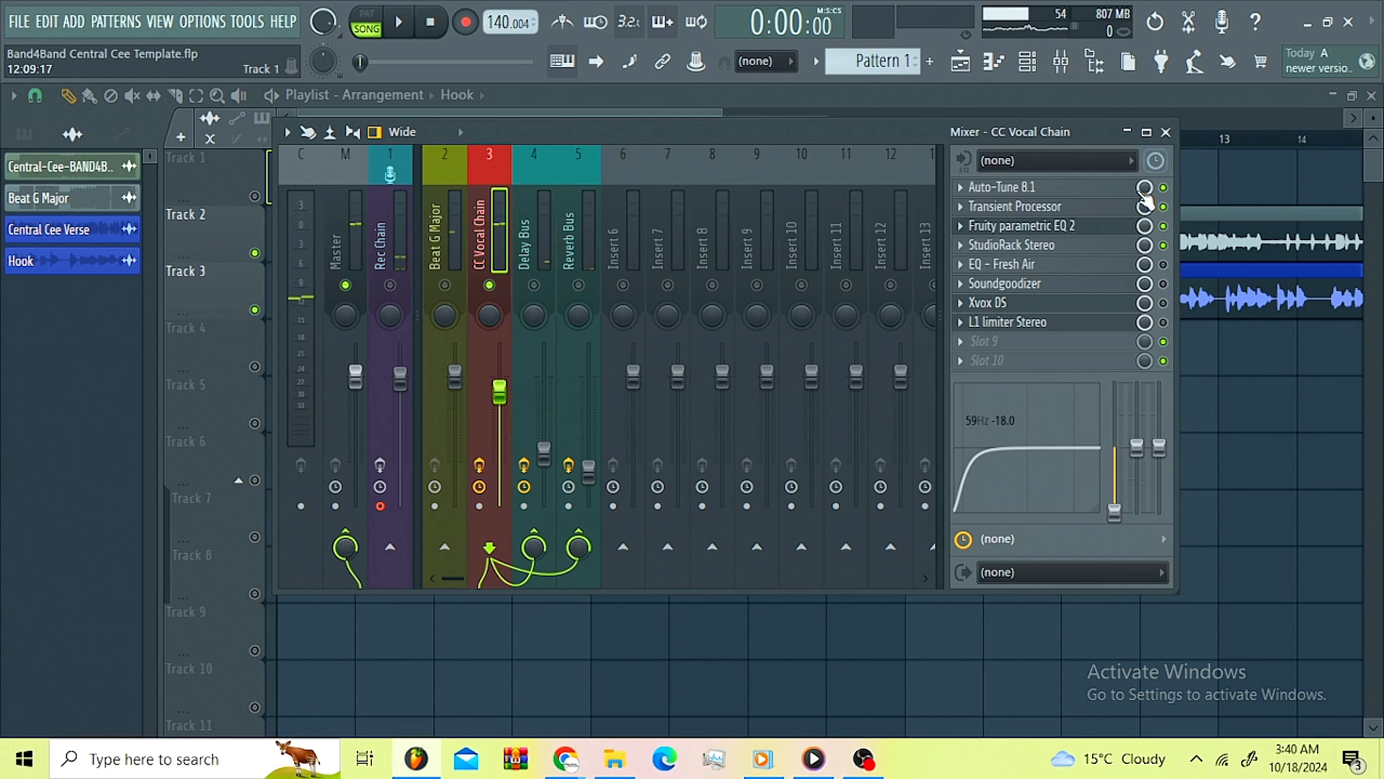
- Enable Fresh Air on the CC Vocal Chain, review its settings, and unmute the Beat G Major track during playback
{"action": "left_click", "coordinate": [1052, 269]}
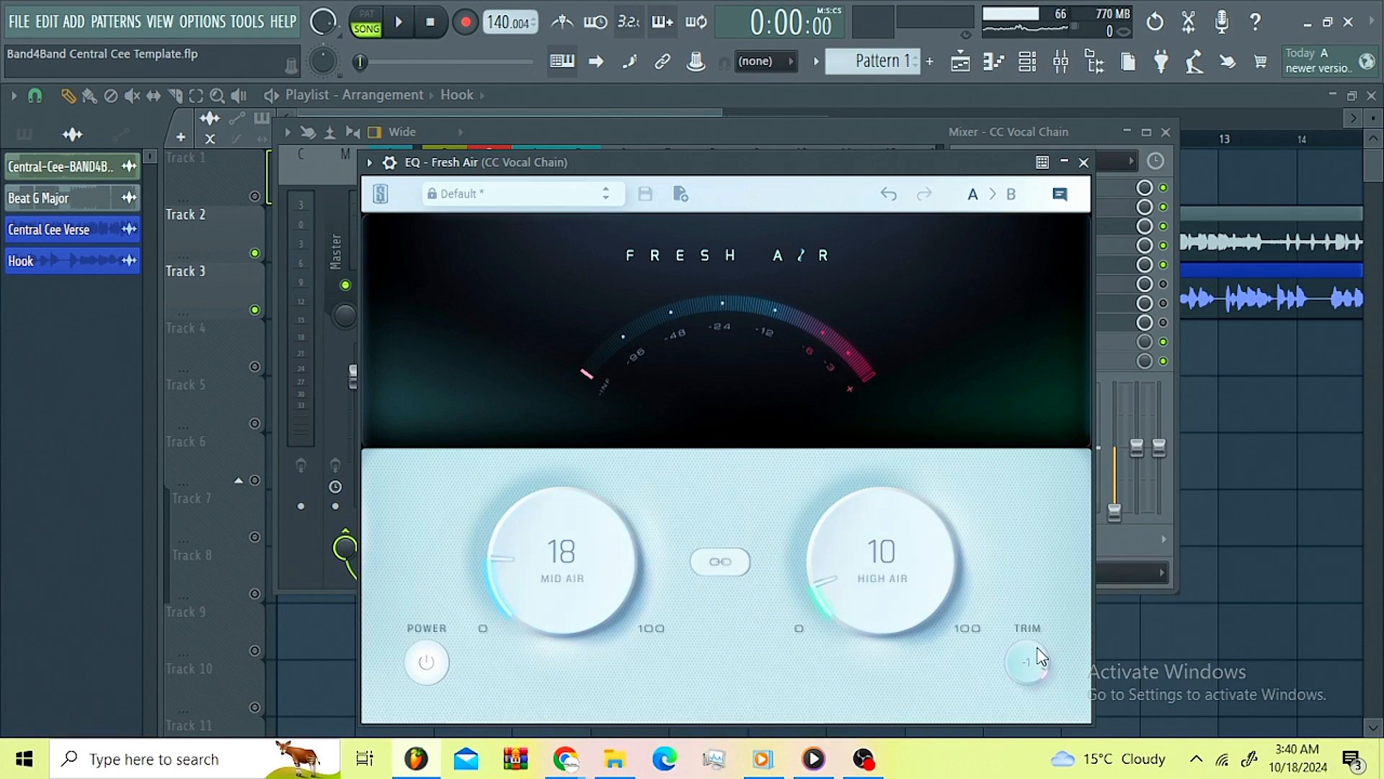
{"action": "left_click", "coordinate": [1083, 162]}
{"action": "key", "text": "space"}
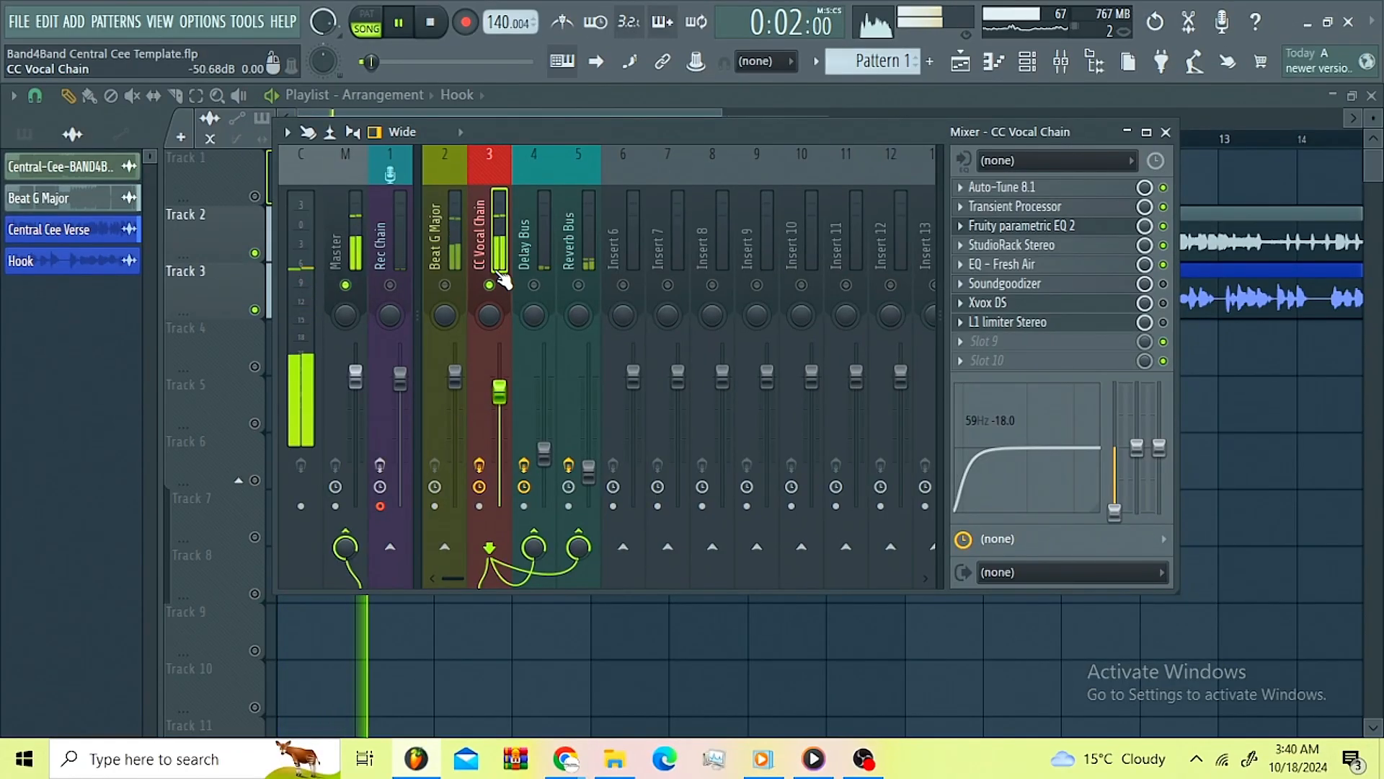
{"action": "left_click", "coordinate": [444, 285]}
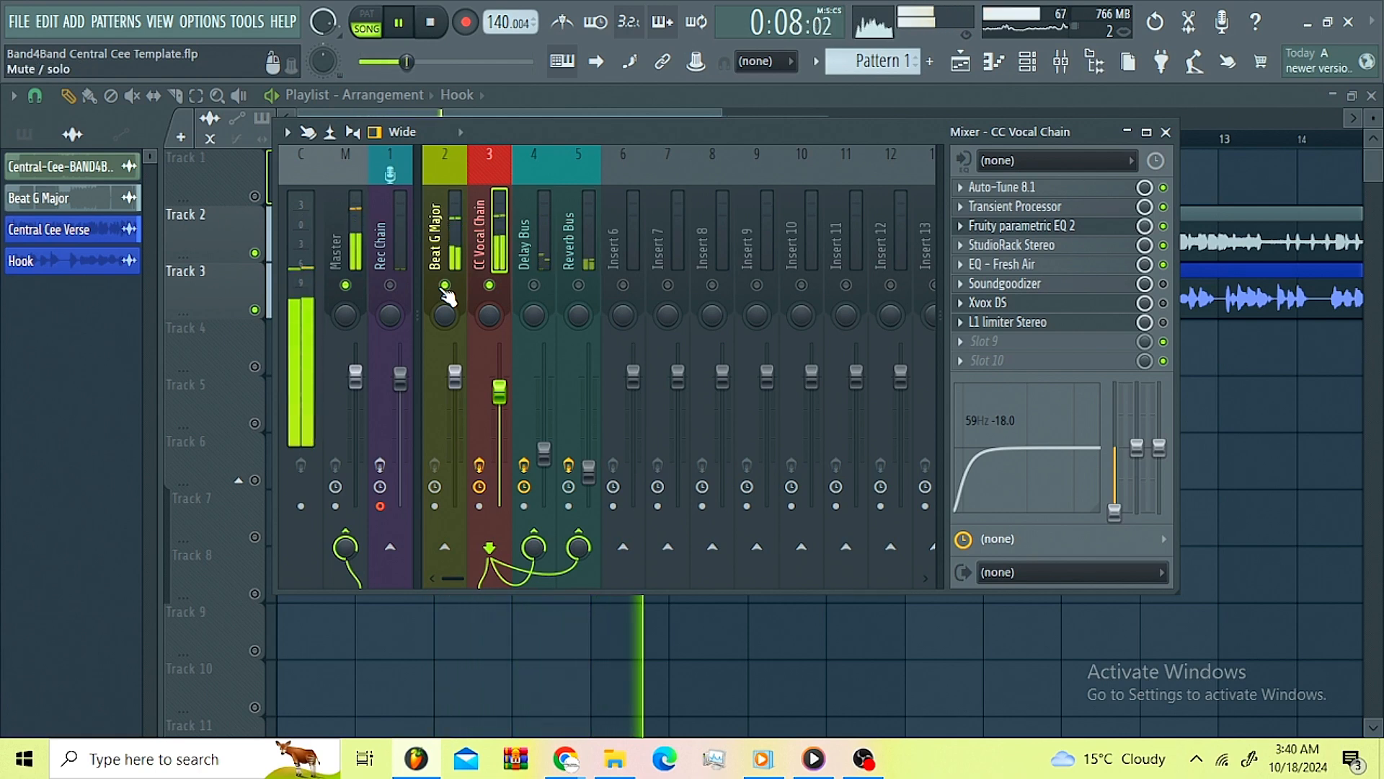
{"action": "key", "text": "space"}
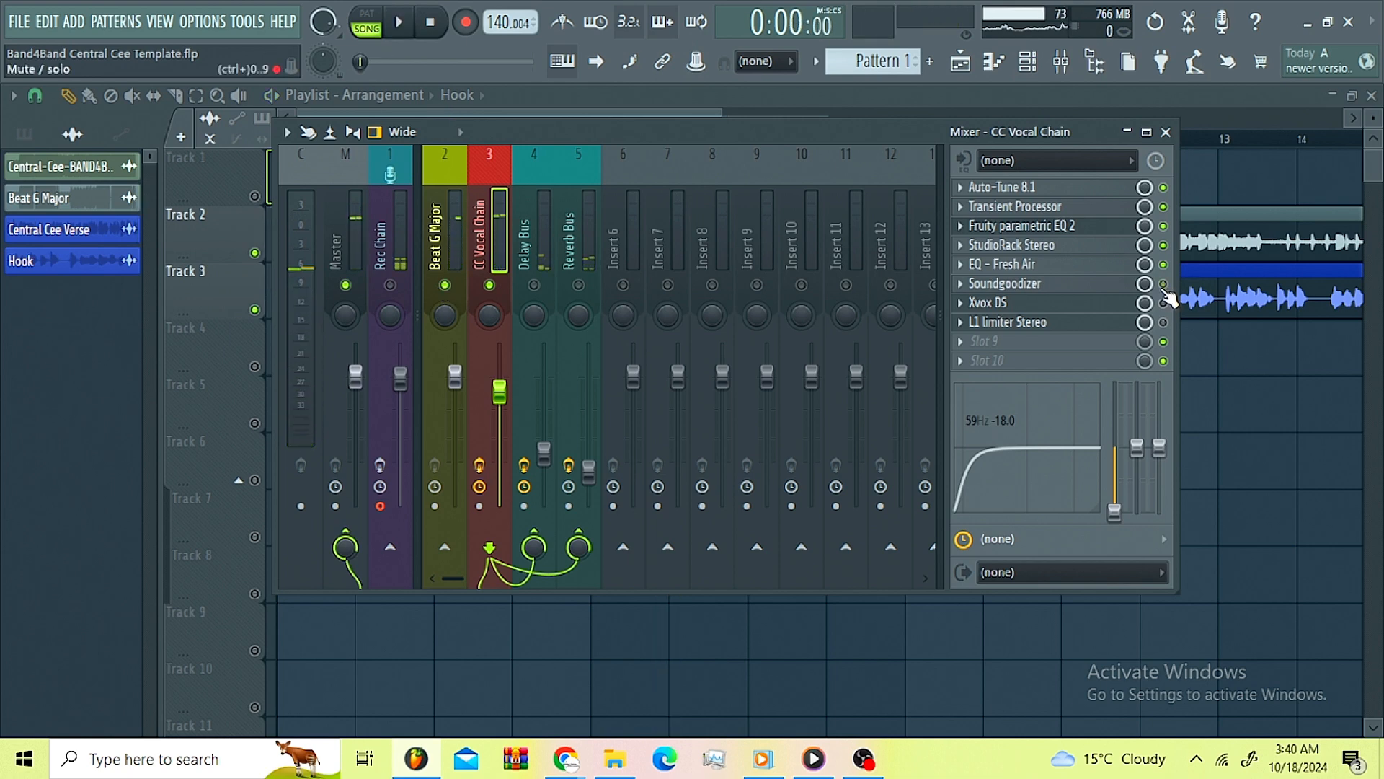
- Enable Soundgoodizer on the CC Vocal Chain, review its mode and amount, and audition the vocal with the beat
{"action": "left_click", "coordinate": [1074, 284]}
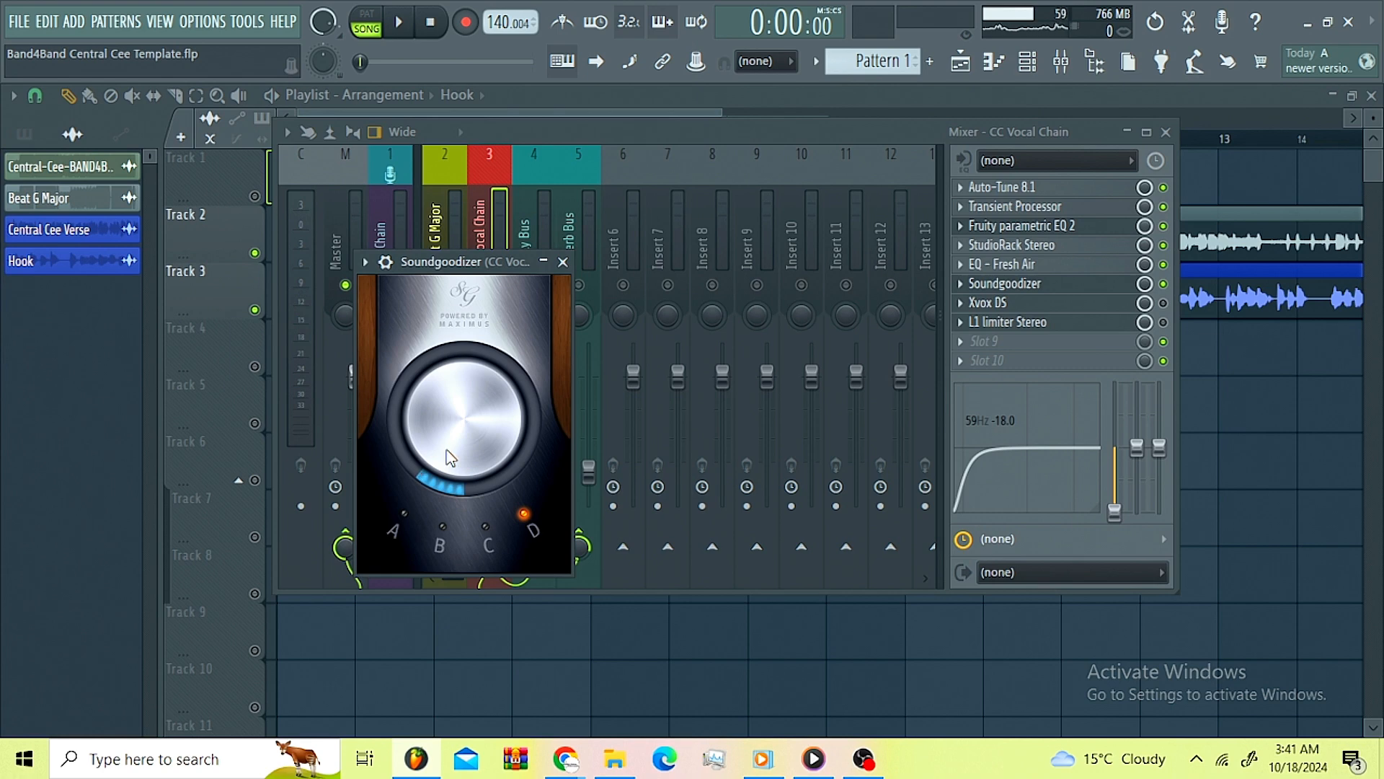
{"action": "left_click", "coordinate": [815, 132]}
{"action": "key", "text": "space"}
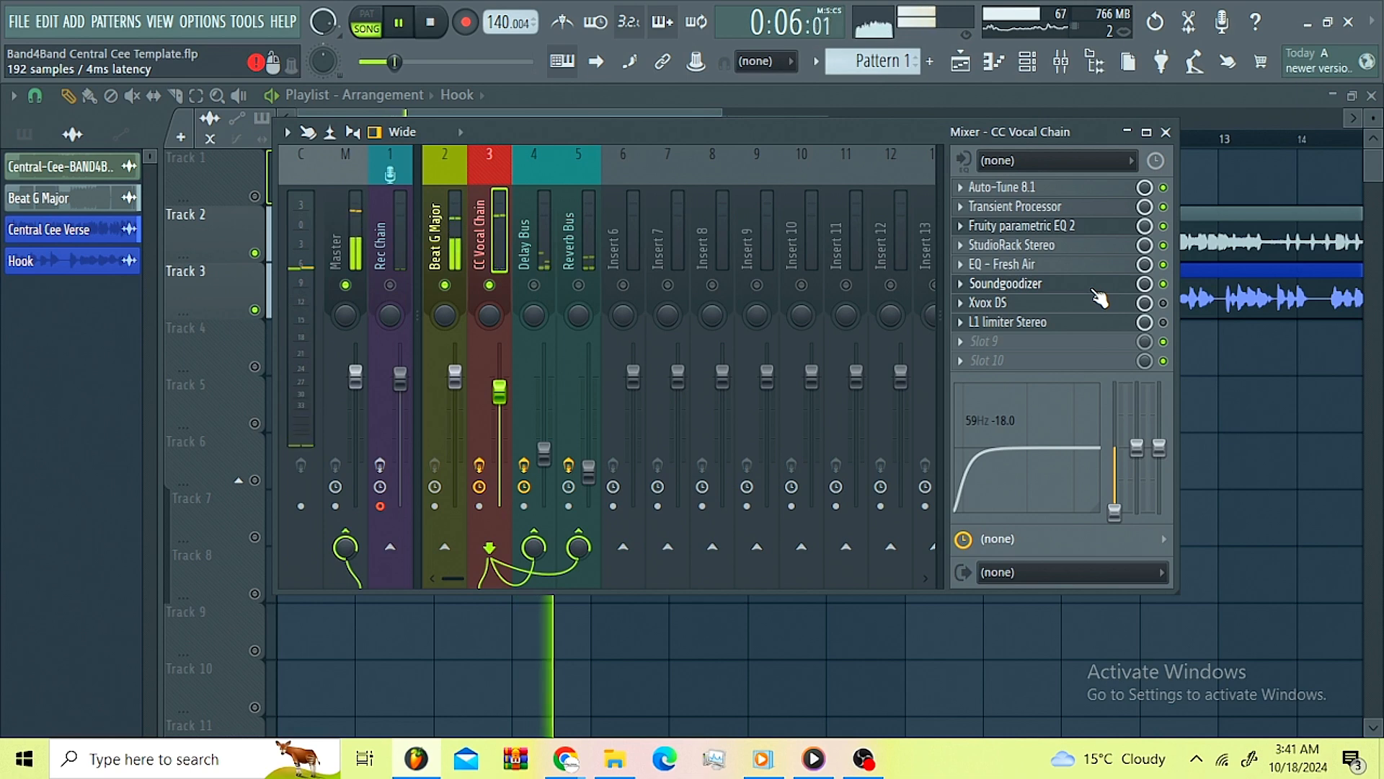
{"action": "key", "text": "space"}
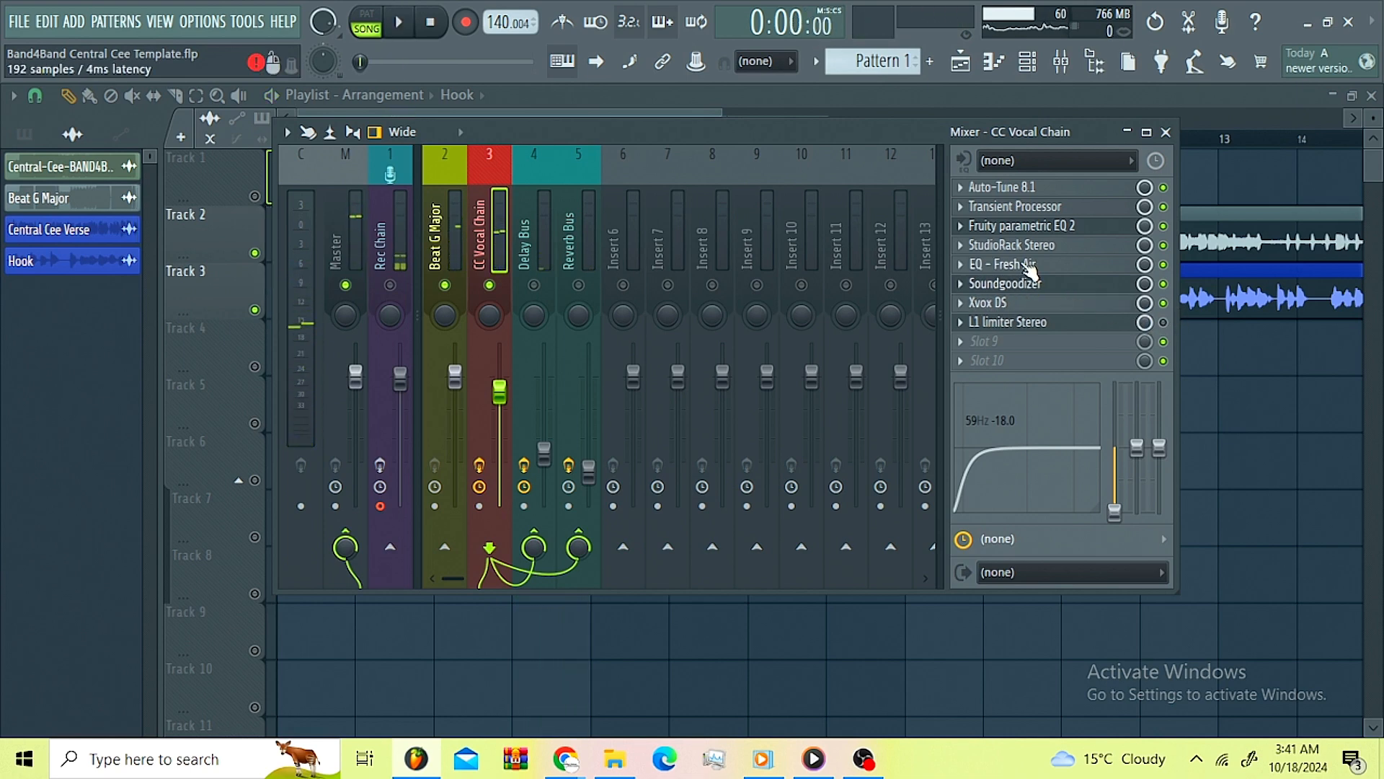
- Set the de-ess amount of Xvox DS to 48% during playback, and close the plugin
{"action": "left_click", "coordinate": [1032, 303]}
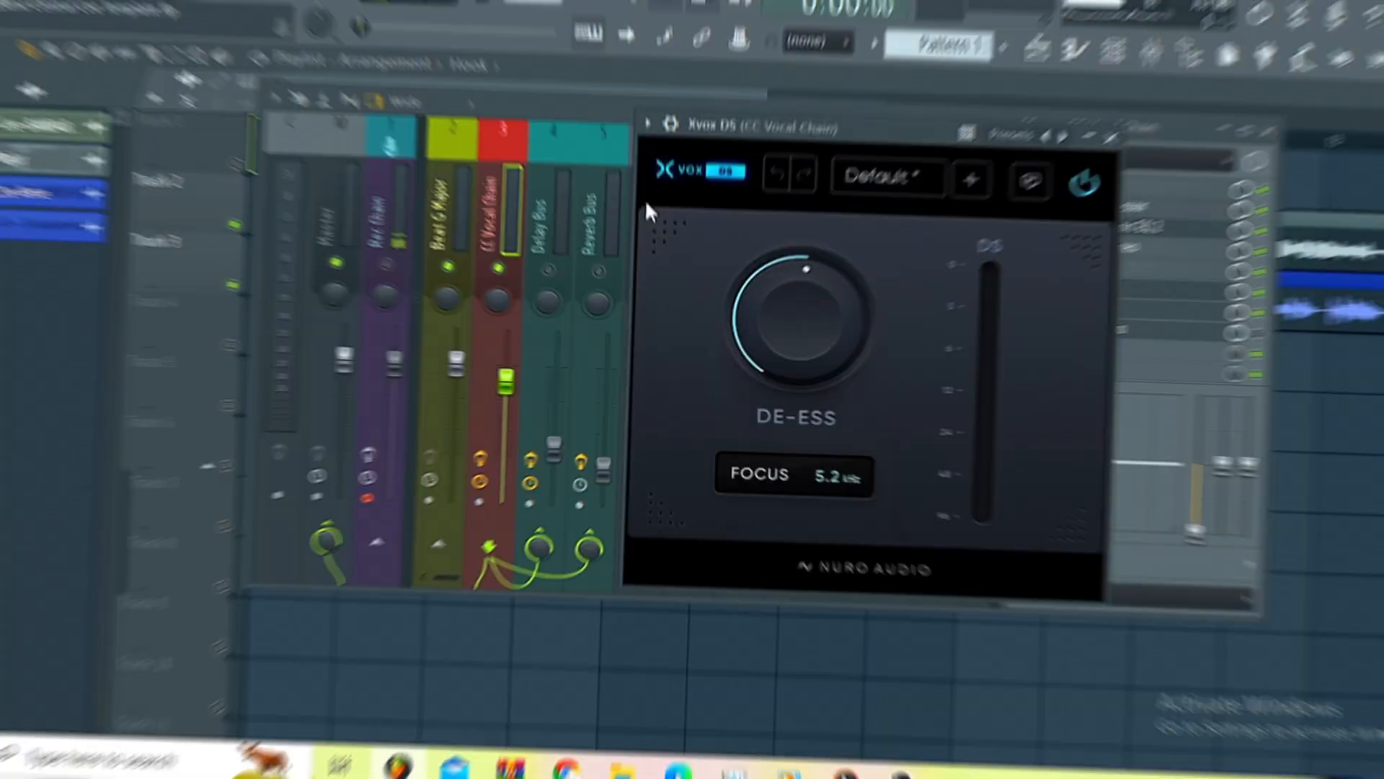
{"action": "key", "text": "space"}
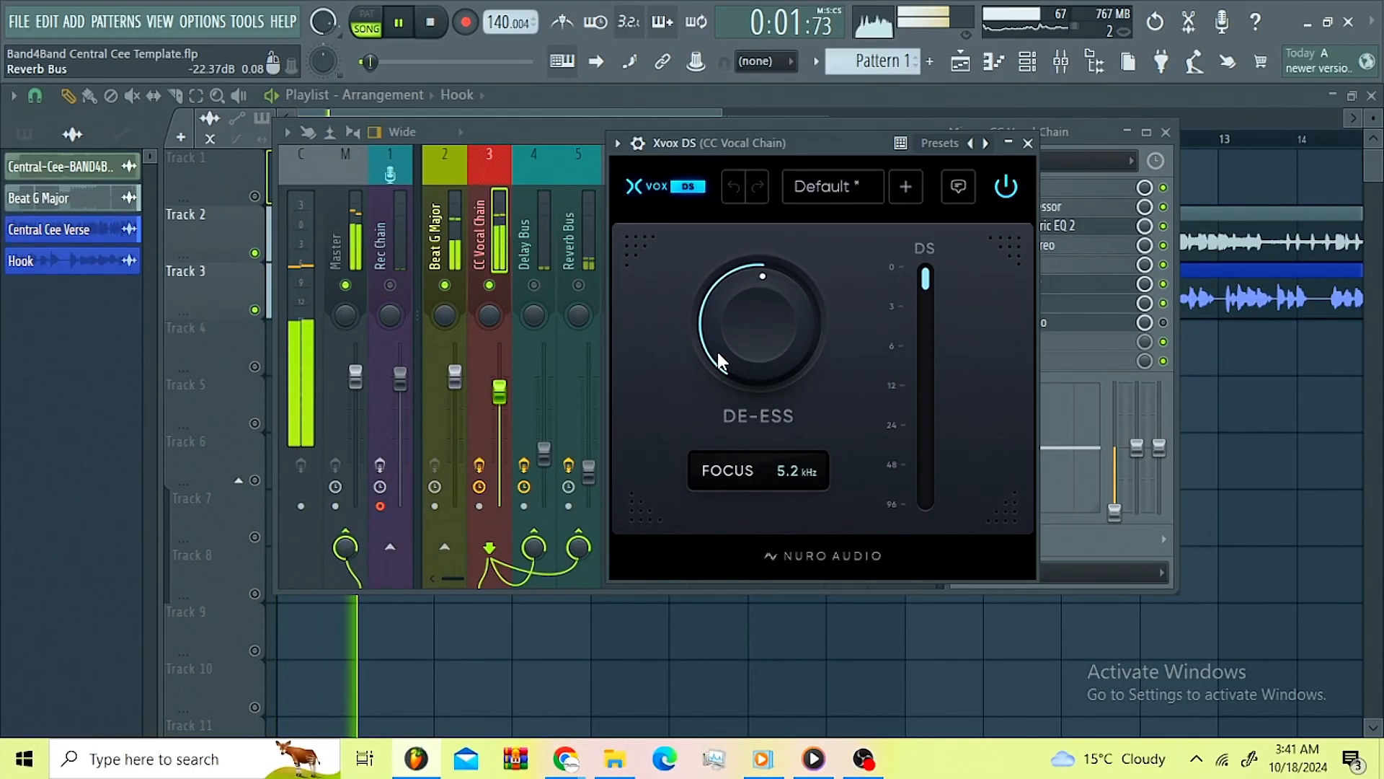
{"action": "left_click_drag", "start_coordinate": [716, 349], "coordinate": [758, 396]}
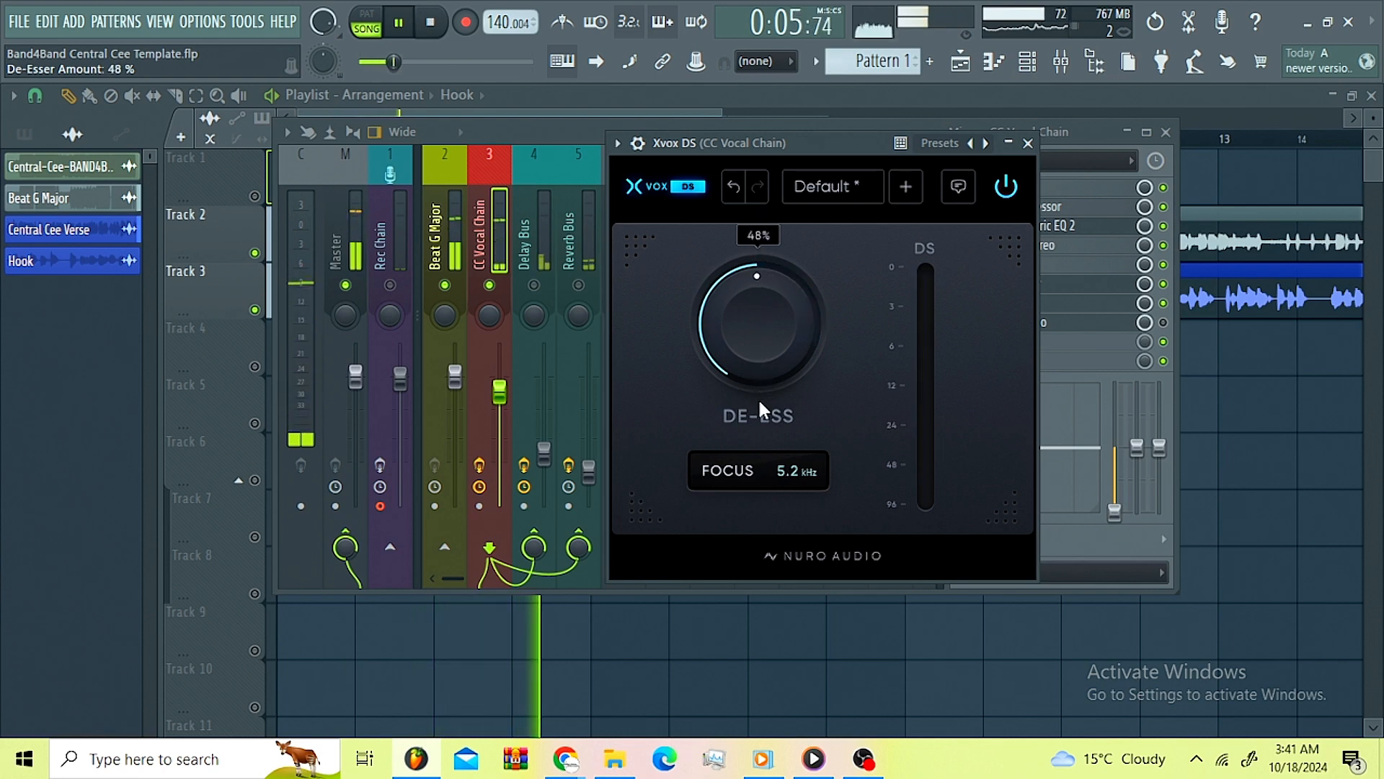
{"action": "left_click", "coordinate": [1028, 144]}
{"action": "key", "text": "space"}
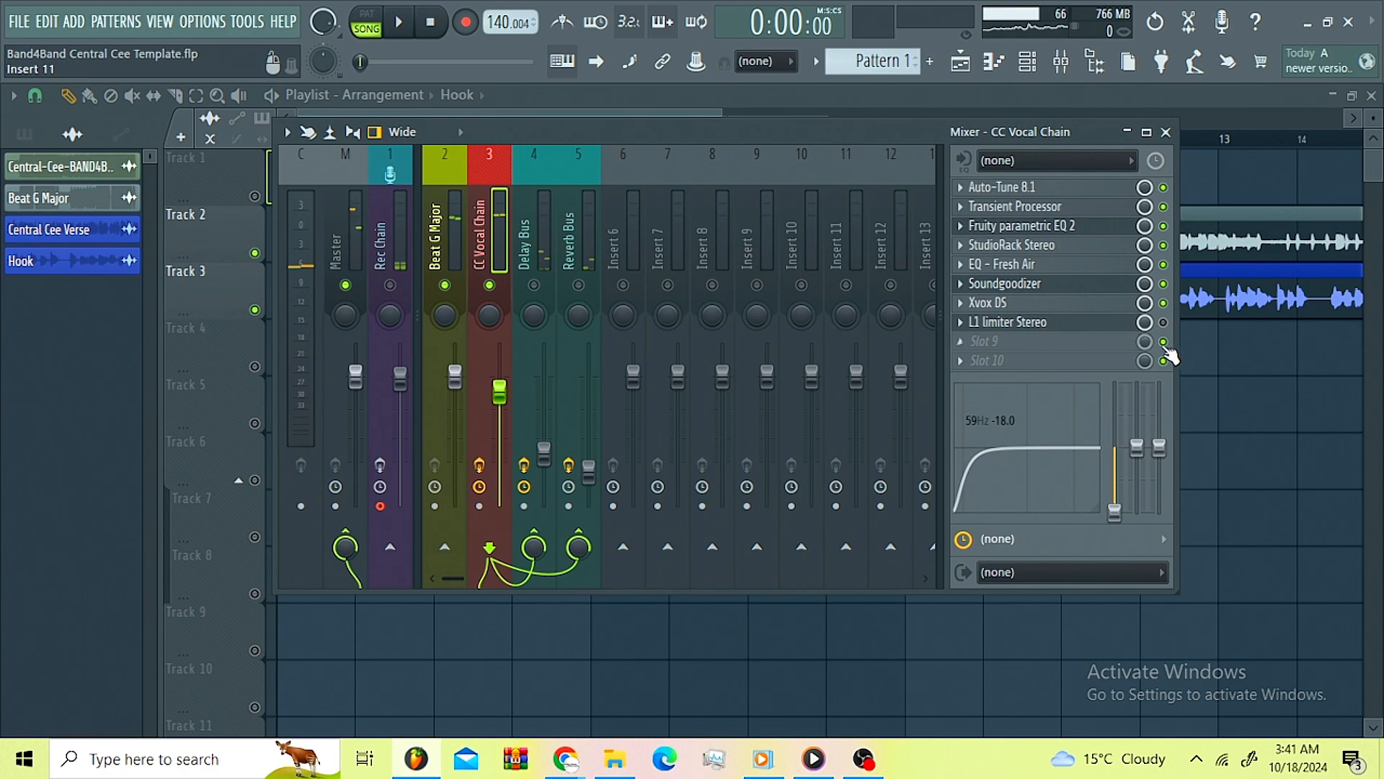
- Enable the L1 limiter Stereo on the CC Vocal Chain, review its settings, and audition the full chain with the beat
{"action": "left_click", "coordinate": [1163, 323]}
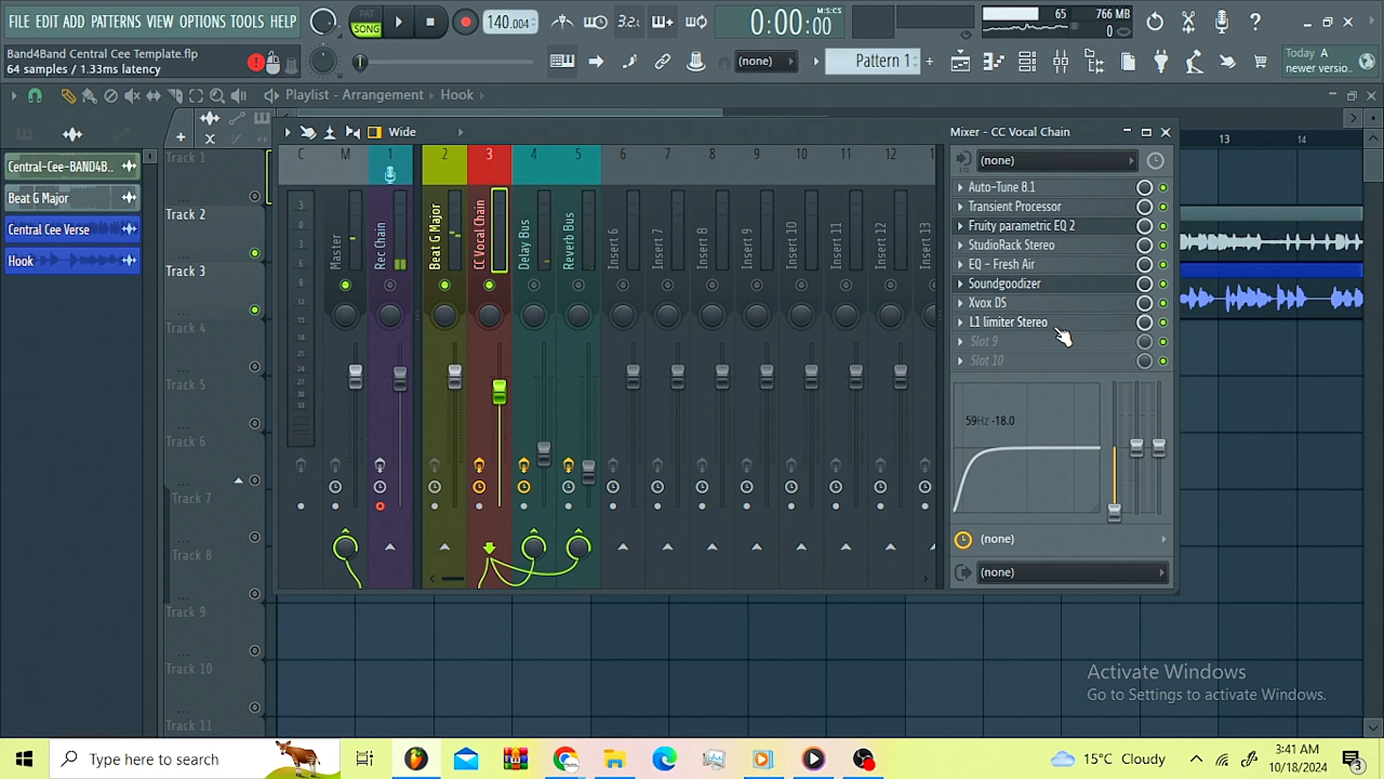
{"action": "left_click", "coordinate": [1047, 322]}
{"action": "left_click_drag", "start_coordinate": [440, 371], "coordinate": [711, 184]}
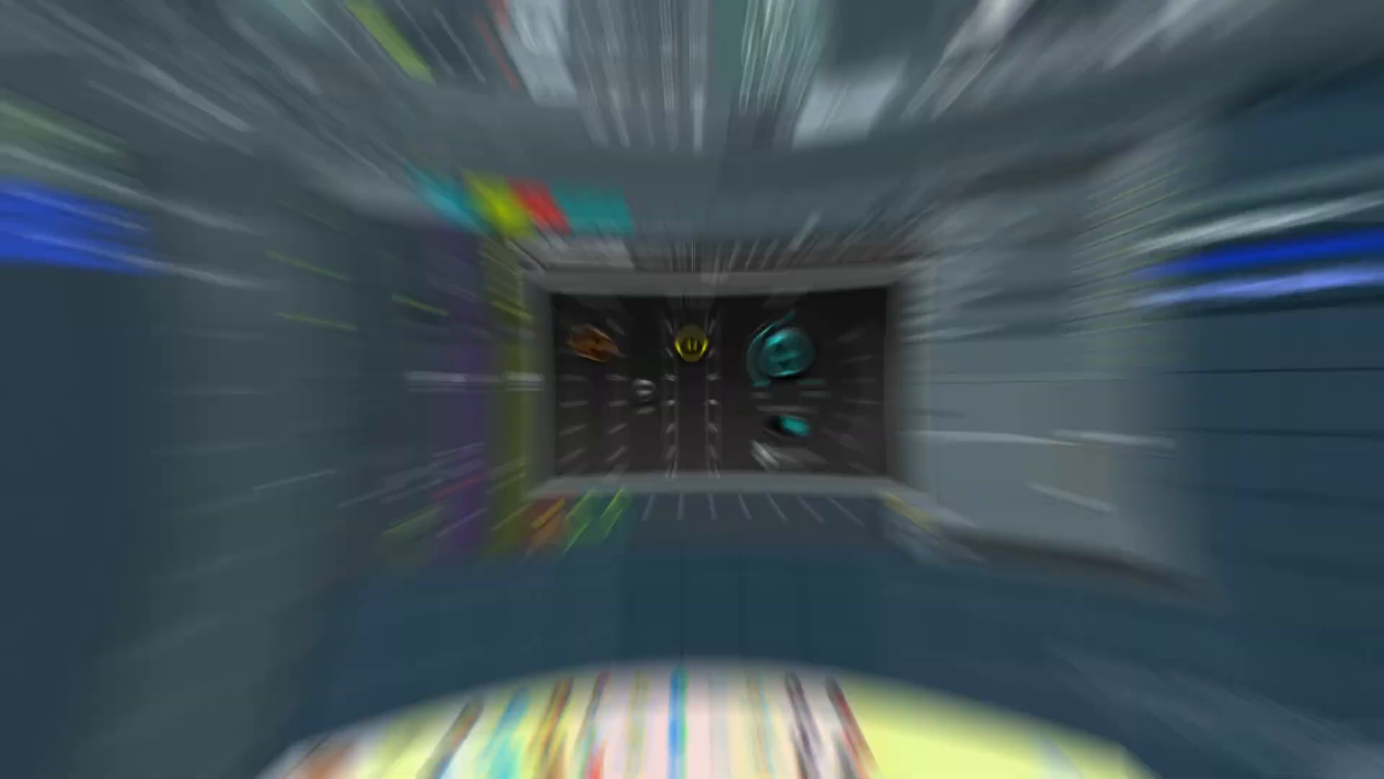
{"action": "left_click", "coordinate": [399, 22]}
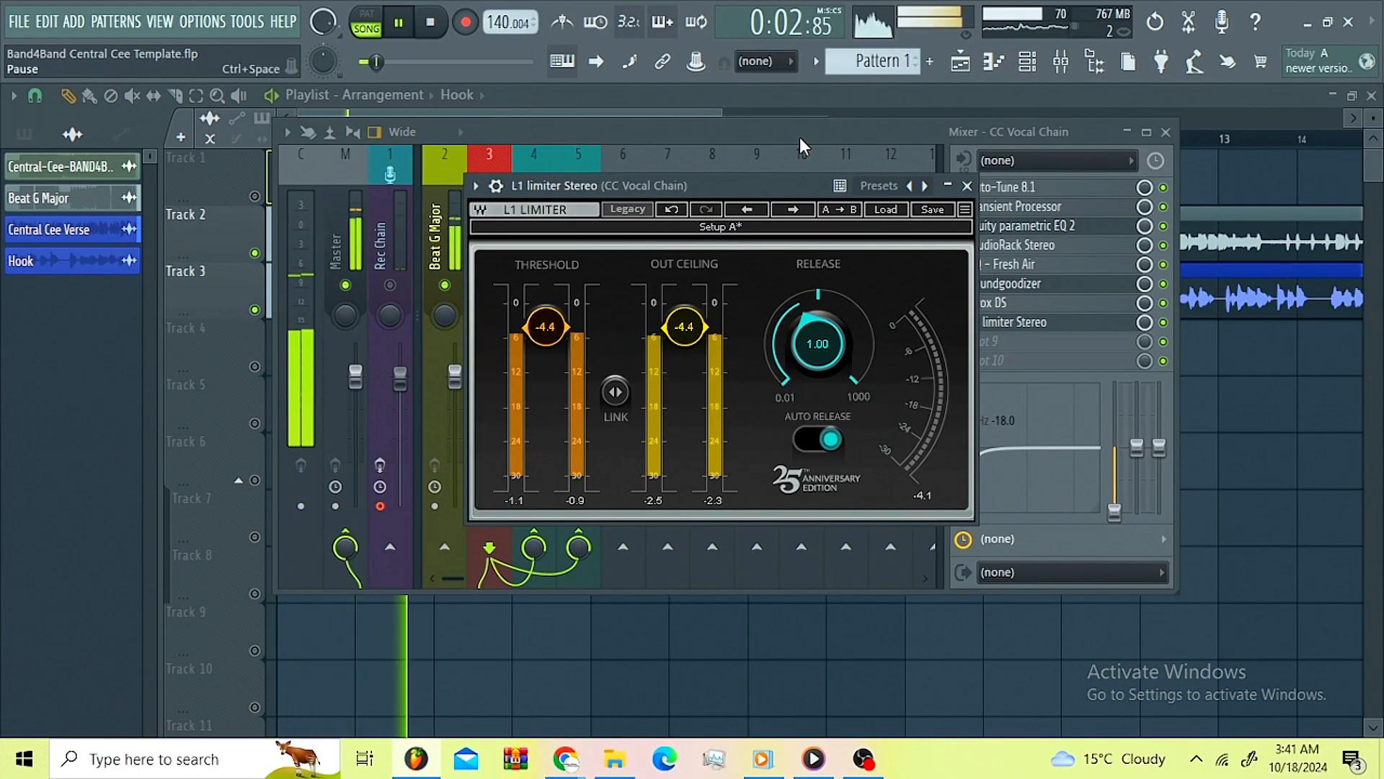
{"action": "double_click", "coordinate": [696, 134]}
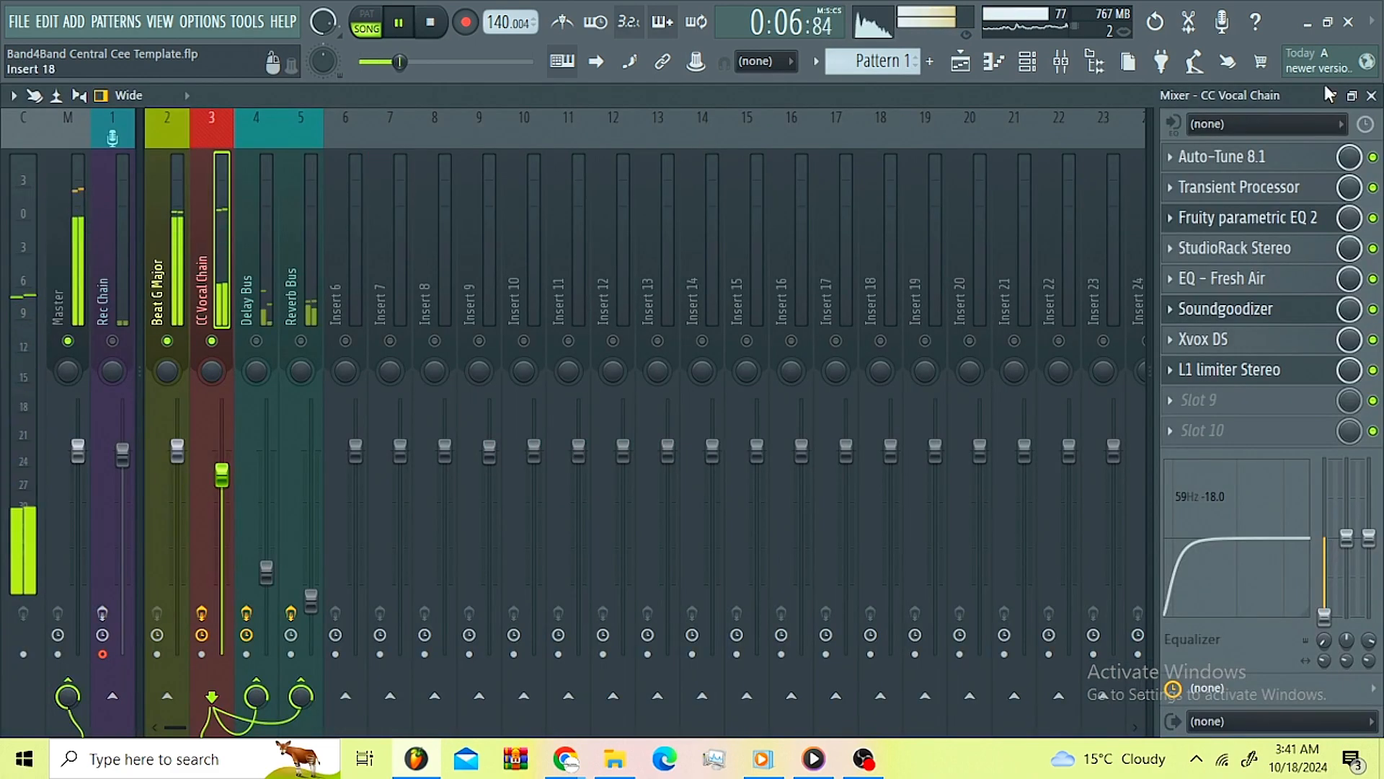
{"action": "left_click", "coordinate": [1351, 96]}
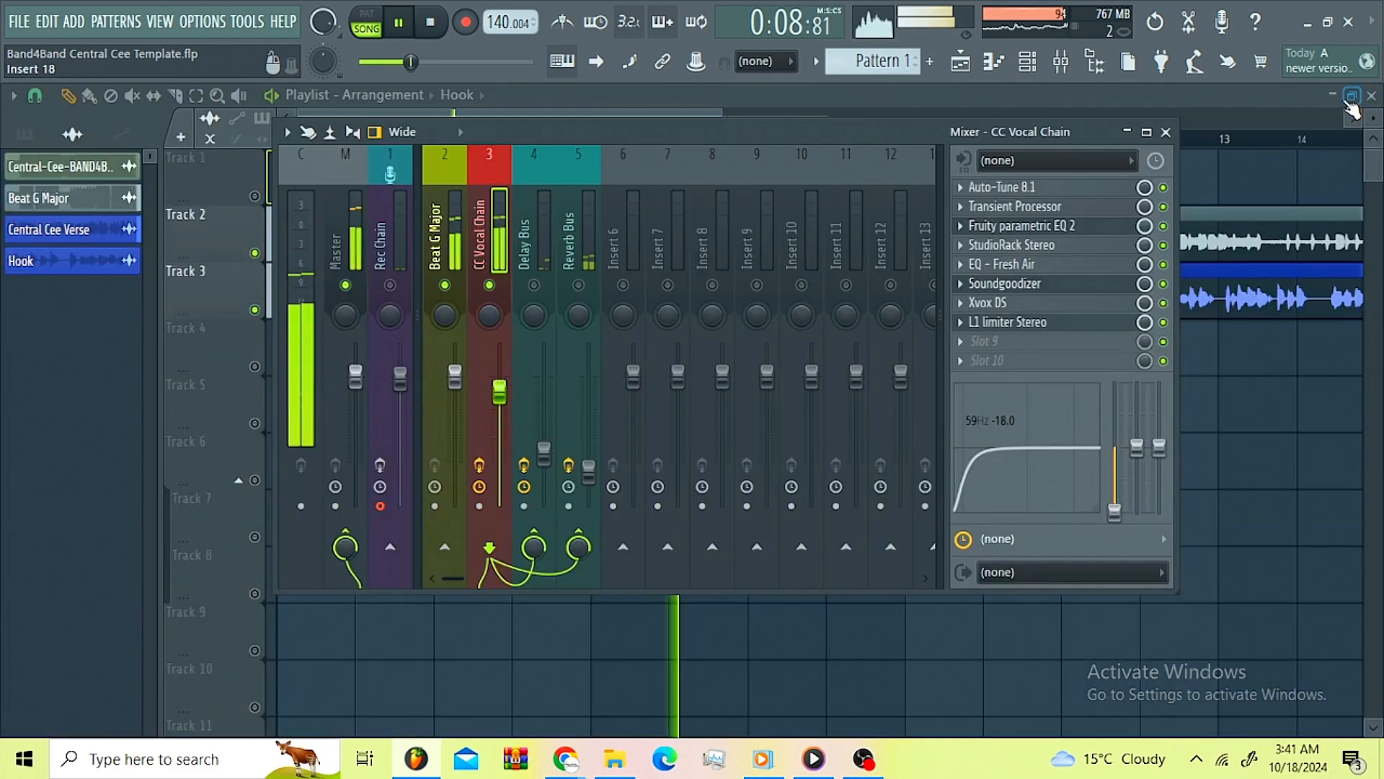
{"action": "key", "text": "space"}
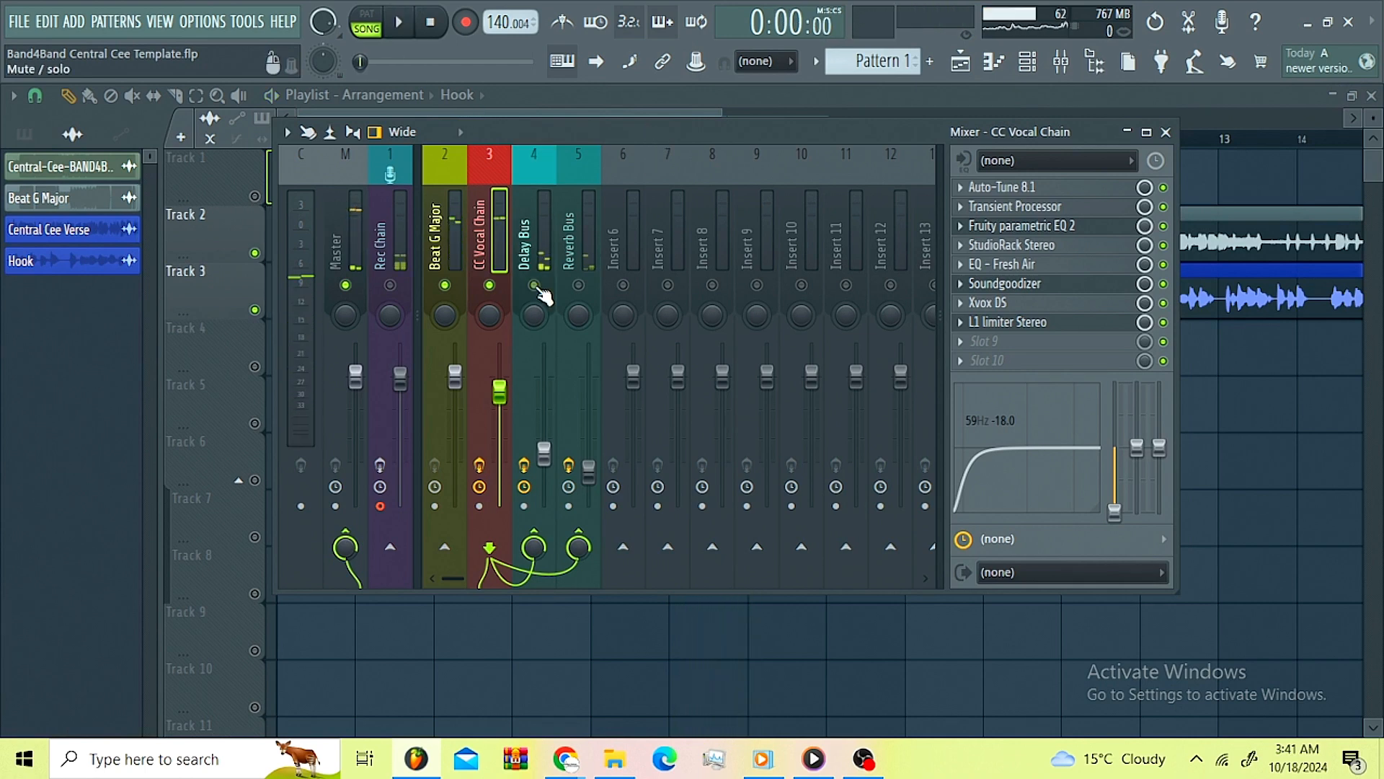
- Unmute the Delay Bus and review the feedback and time settings of its Fruity delay 2
{"action": "left_click", "coordinate": [534, 235]}
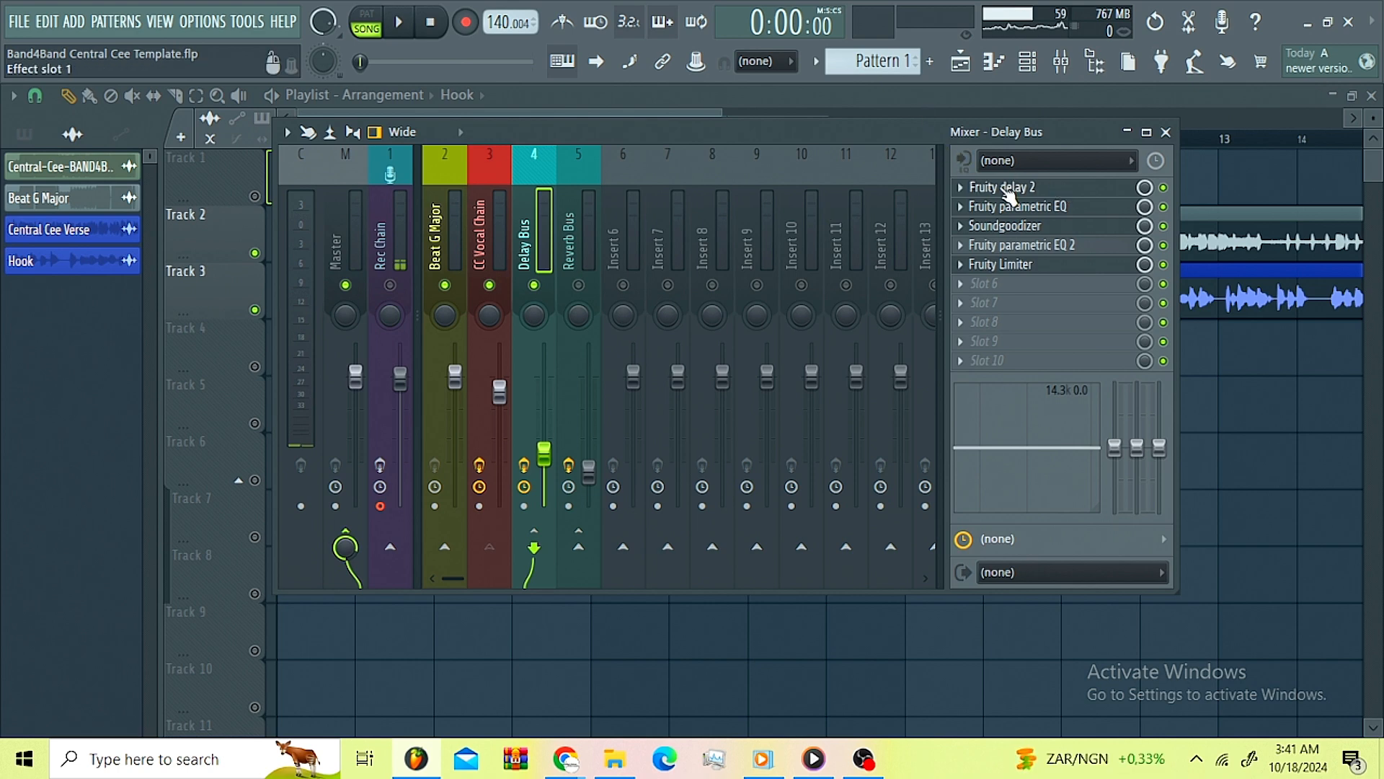
{"action": "left_click", "coordinate": [1038, 189]}
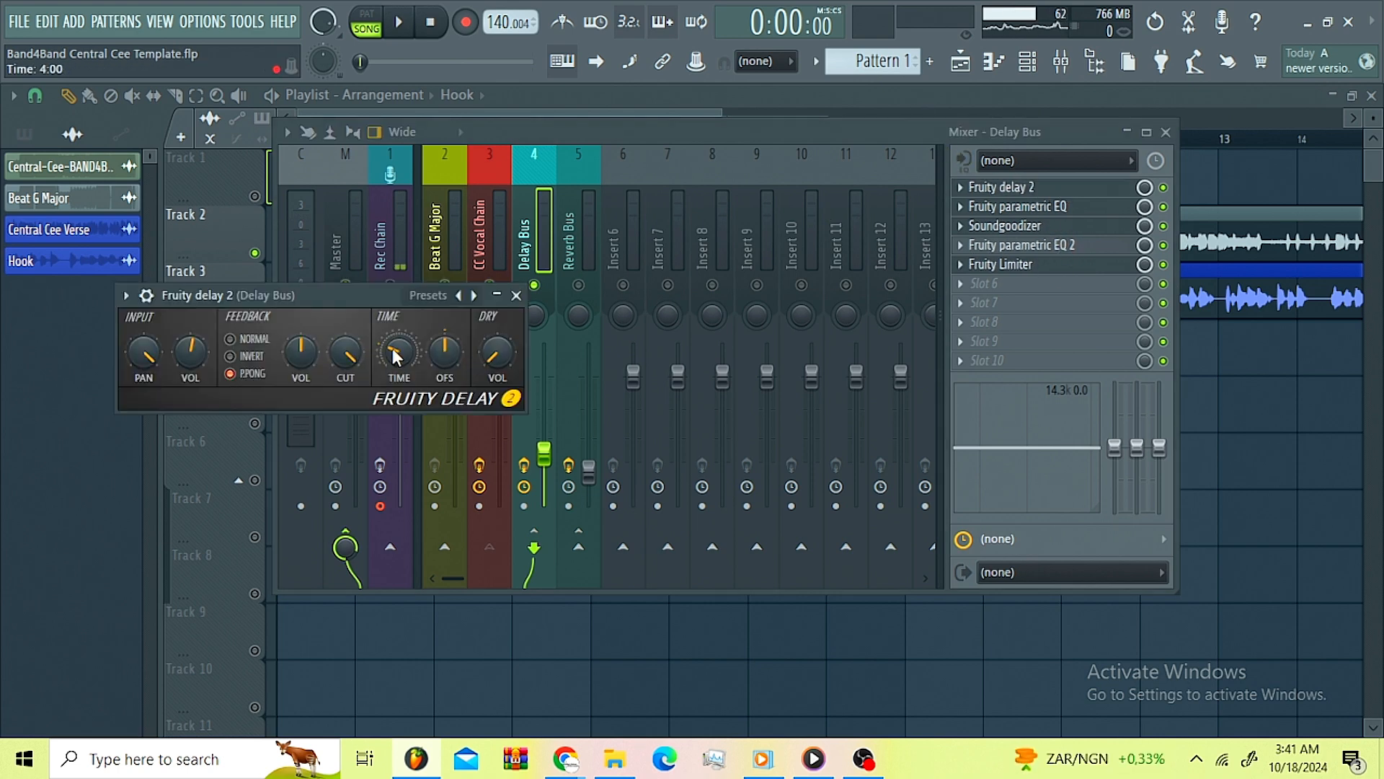
{"action": "right_click", "coordinate": [396, 353]}
{"action": "left_click", "coordinate": [321, 288]}
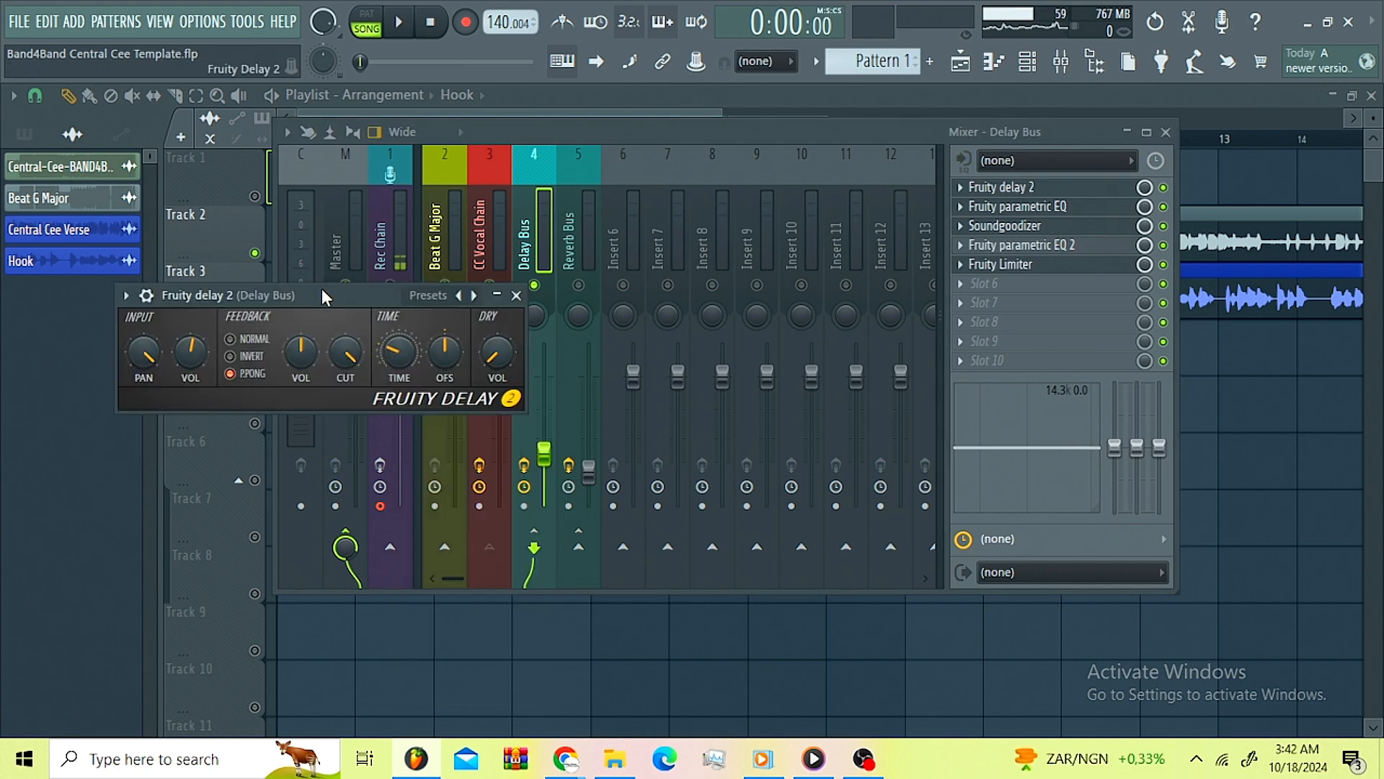
{"action": "left_click_drag", "start_coordinate": [322, 289], "coordinate": [785, 237]}
- Review the Fruity parametric EQ and the Soundgoodizer on the Delay Bus, closing each one
{"action": "left_click", "coordinate": [1024, 206]}
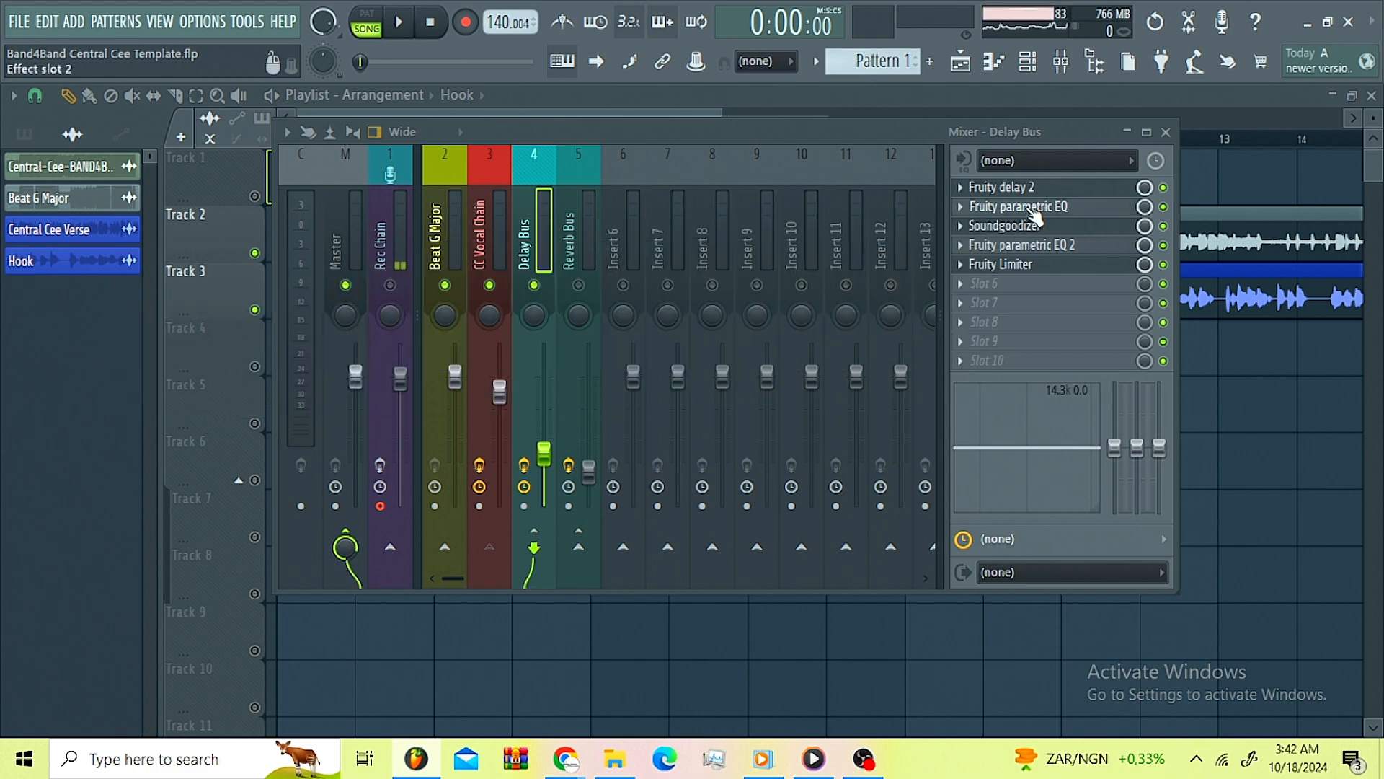
{"action": "left_click_drag", "start_coordinate": [269, 325], "coordinate": [768, 117]}
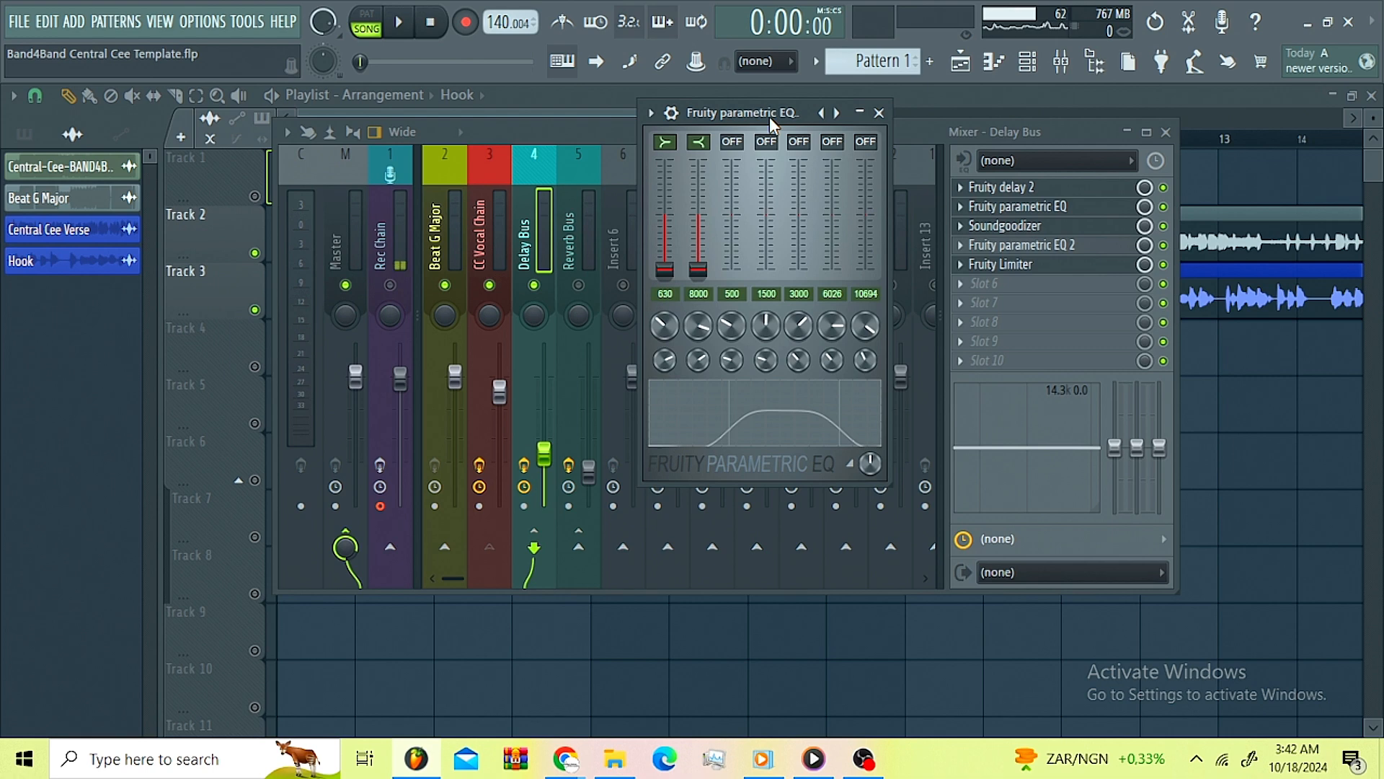
{"action": "left_click", "coordinate": [879, 113]}
{"action": "left_click", "coordinate": [1033, 227]}
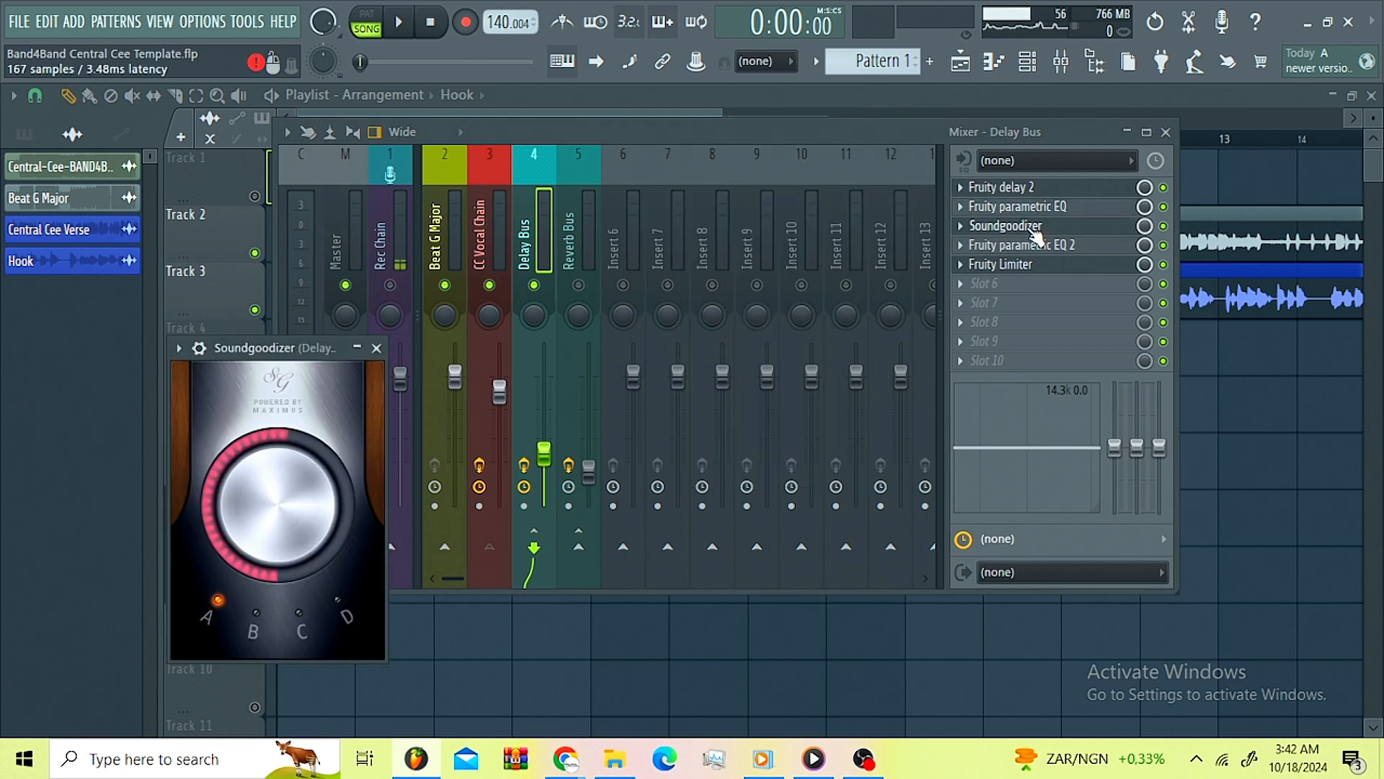
{"action": "left_click_drag", "start_coordinate": [270, 355], "coordinate": [725, 169]}
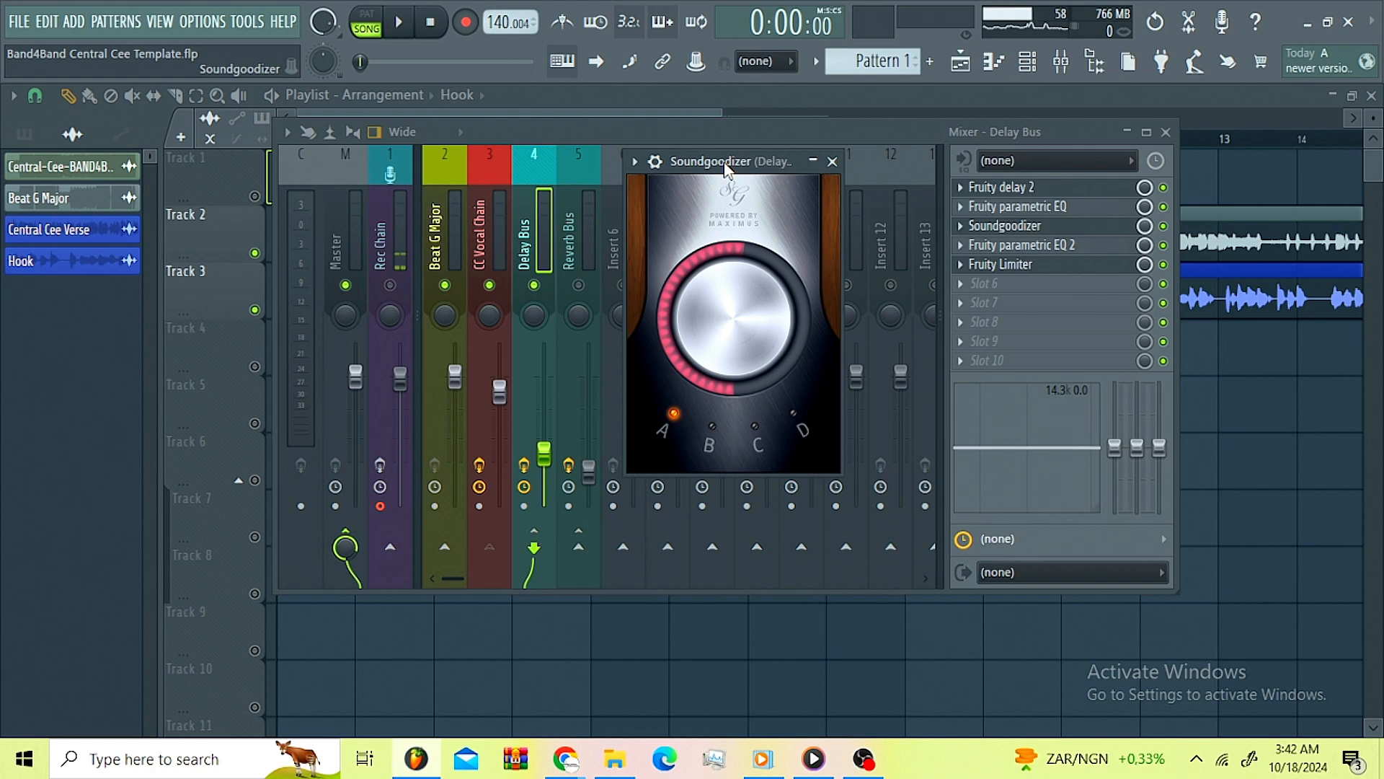
{"action": "left_click", "coordinate": [853, 132]}
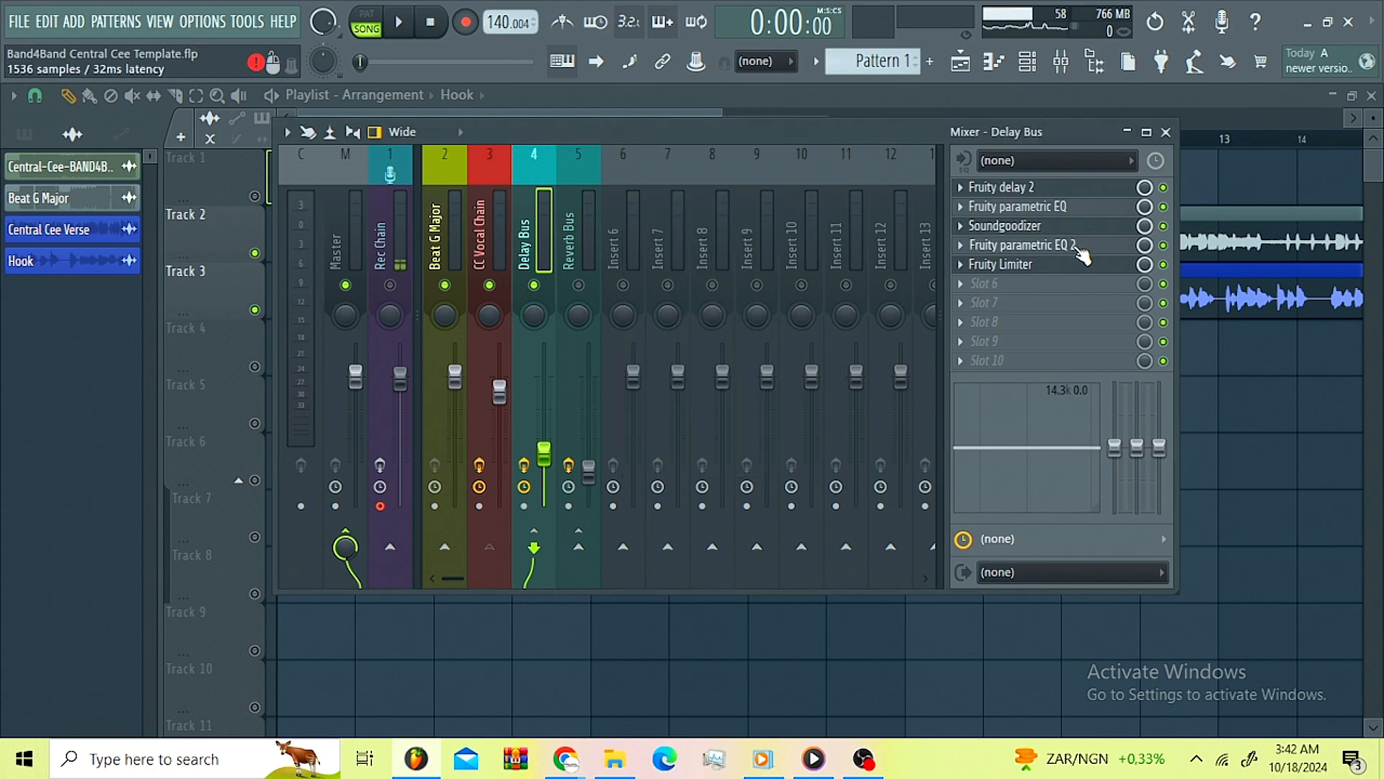
- Review the Fruity parametric EQ 2 and Fruity Limiter on the Delay Bus, and audition the vocal with the delay
{"action": "left_click", "coordinate": [1079, 245]}
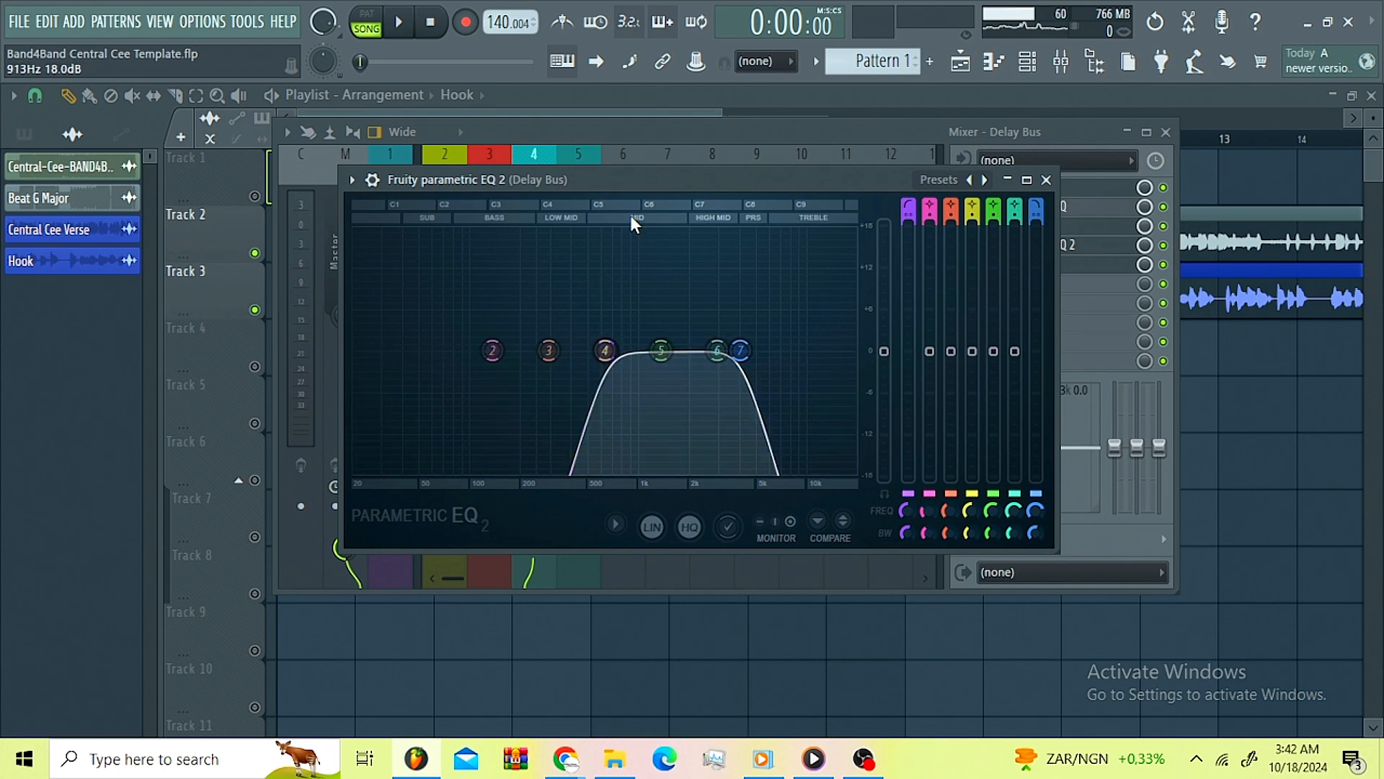
{"action": "left_click", "coordinate": [920, 134]}
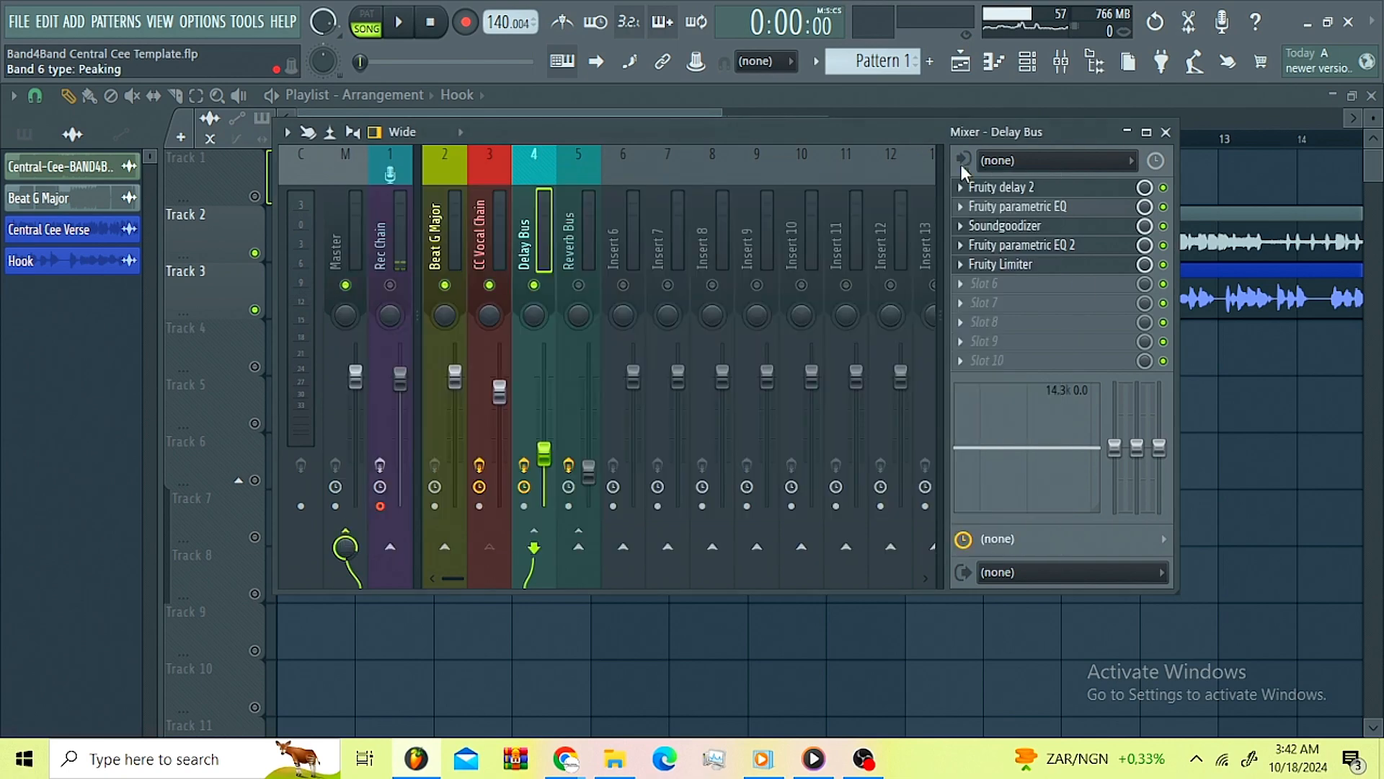
{"action": "left_click", "coordinate": [1060, 267]}
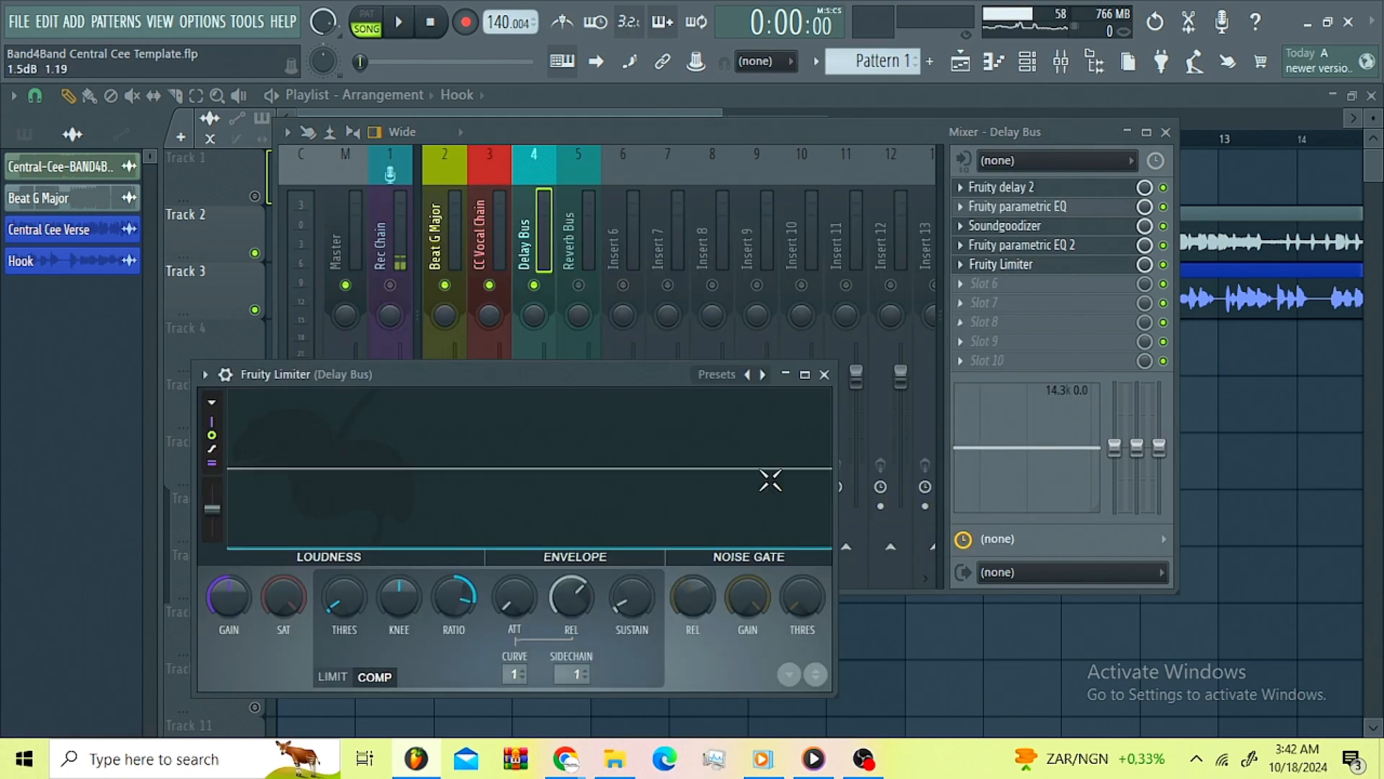
{"action": "left_click_drag", "start_coordinate": [572, 376], "coordinate": [692, 225]}
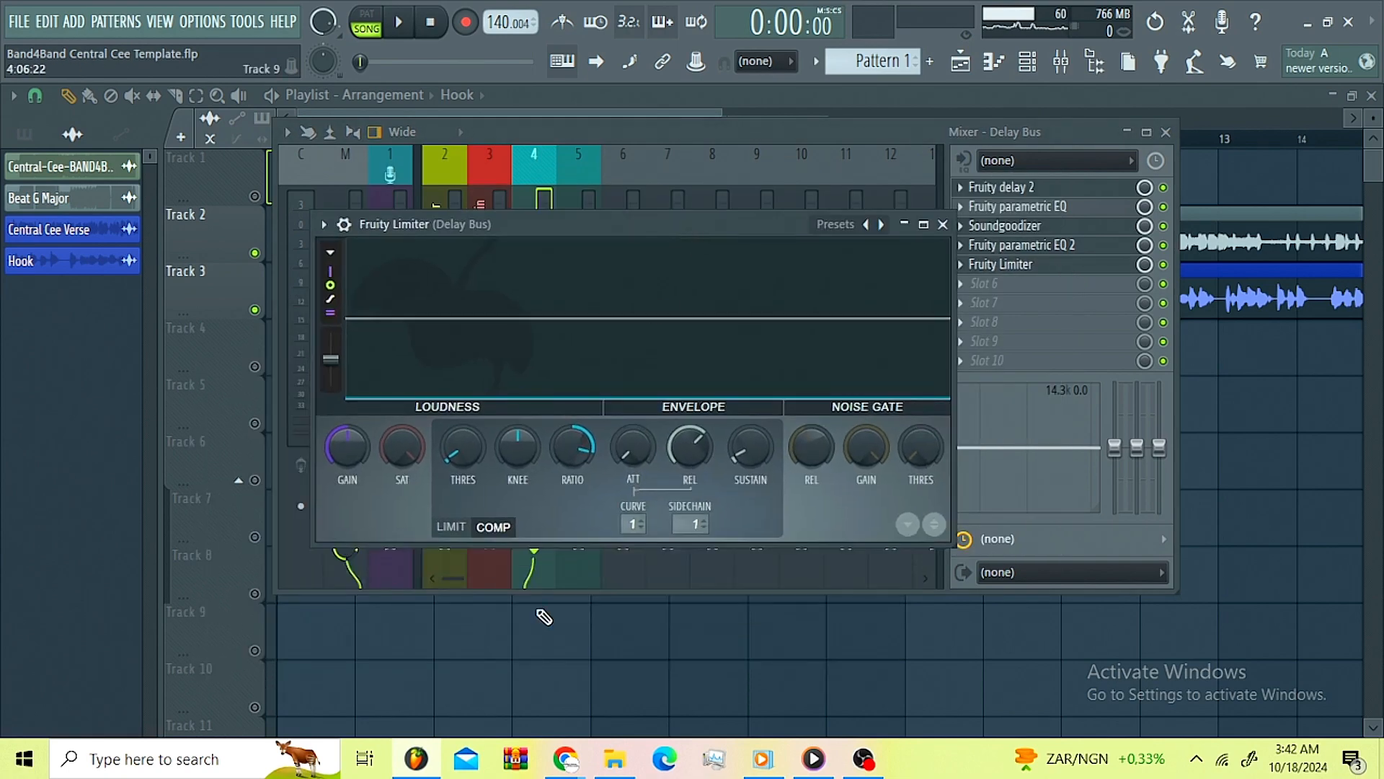
{"action": "left_click", "coordinate": [673, 133]}
{"action": "key", "text": "space"}
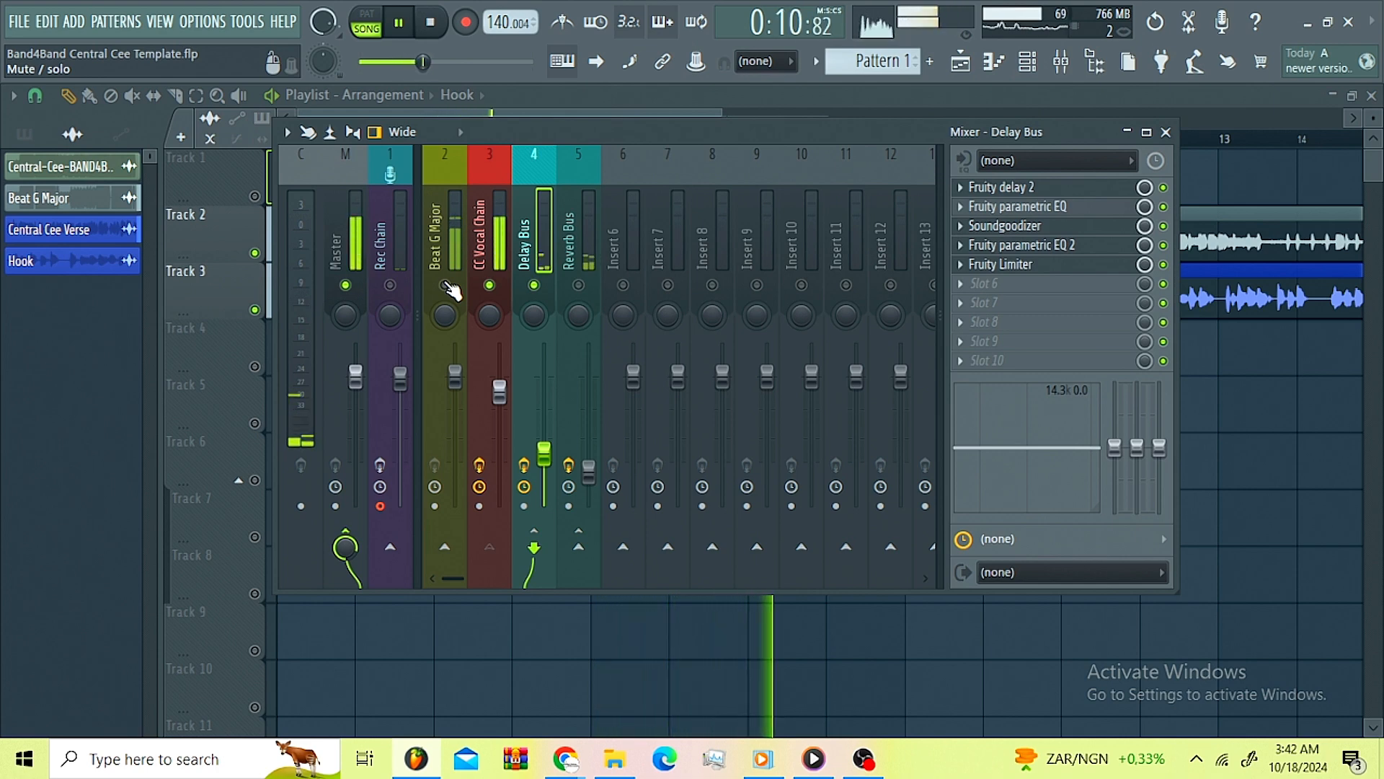
{"action": "key", "text": "space"}
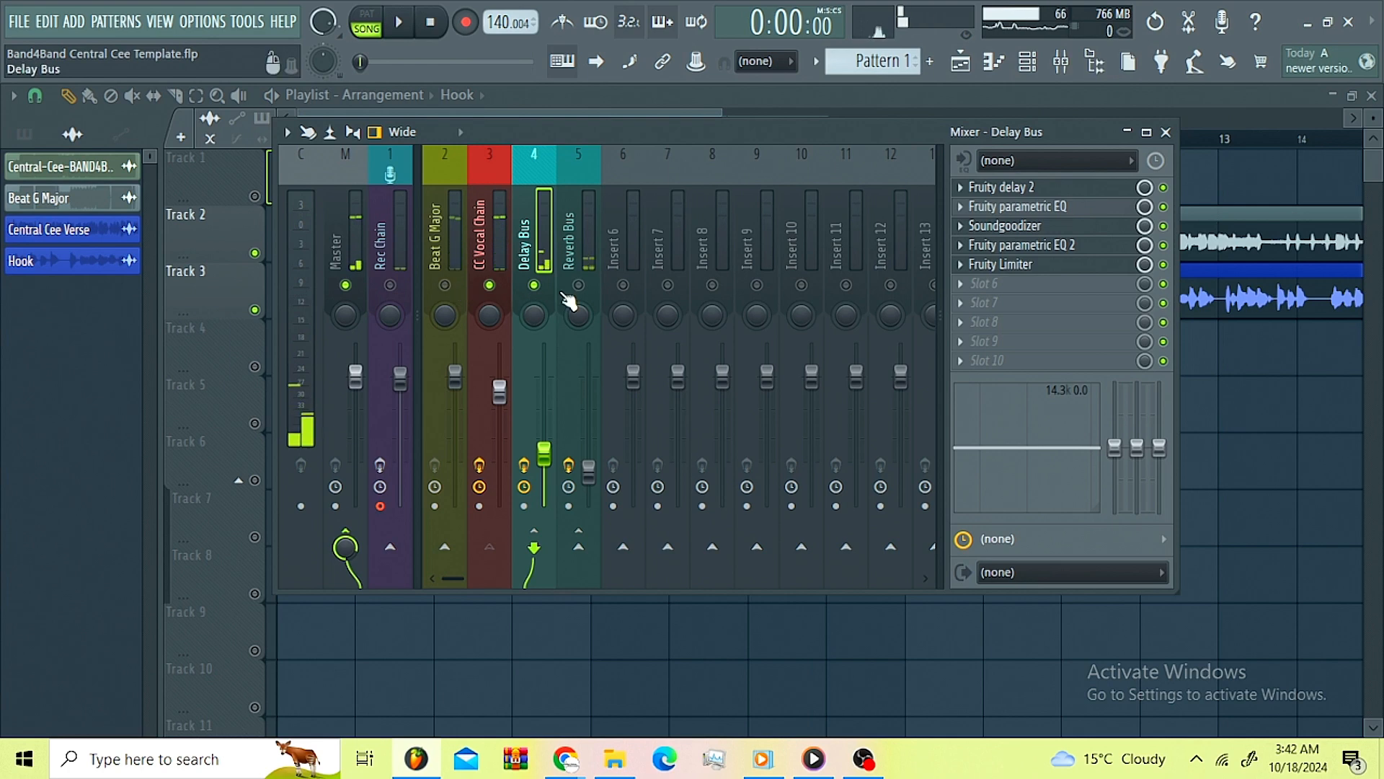
- Unmute the Reverb Bus and review the settings of its Fruity Reeverb 2
{"action": "left_click", "coordinate": [578, 248]}
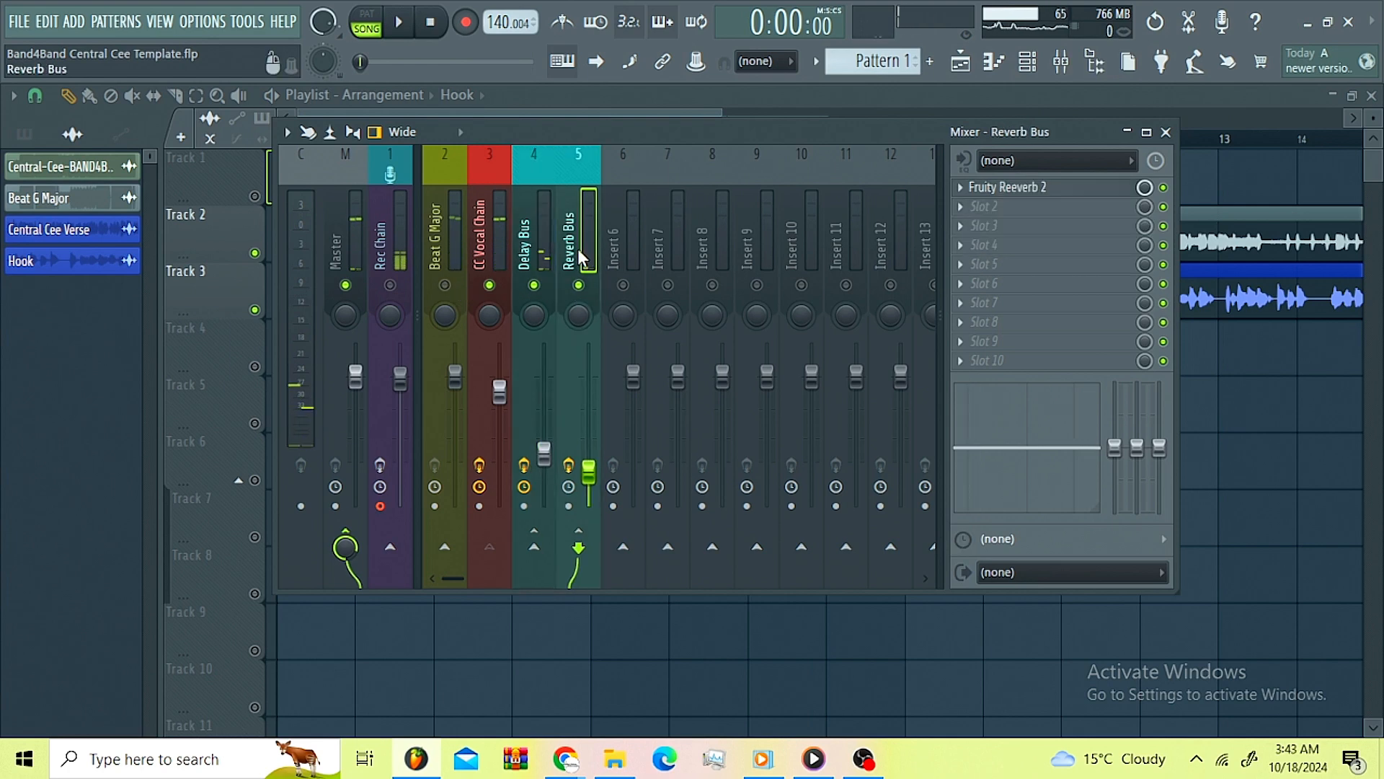
{"action": "left_click", "coordinate": [1067, 196]}
{"action": "left_click_drag", "start_coordinate": [427, 294], "coordinate": [789, 211]}
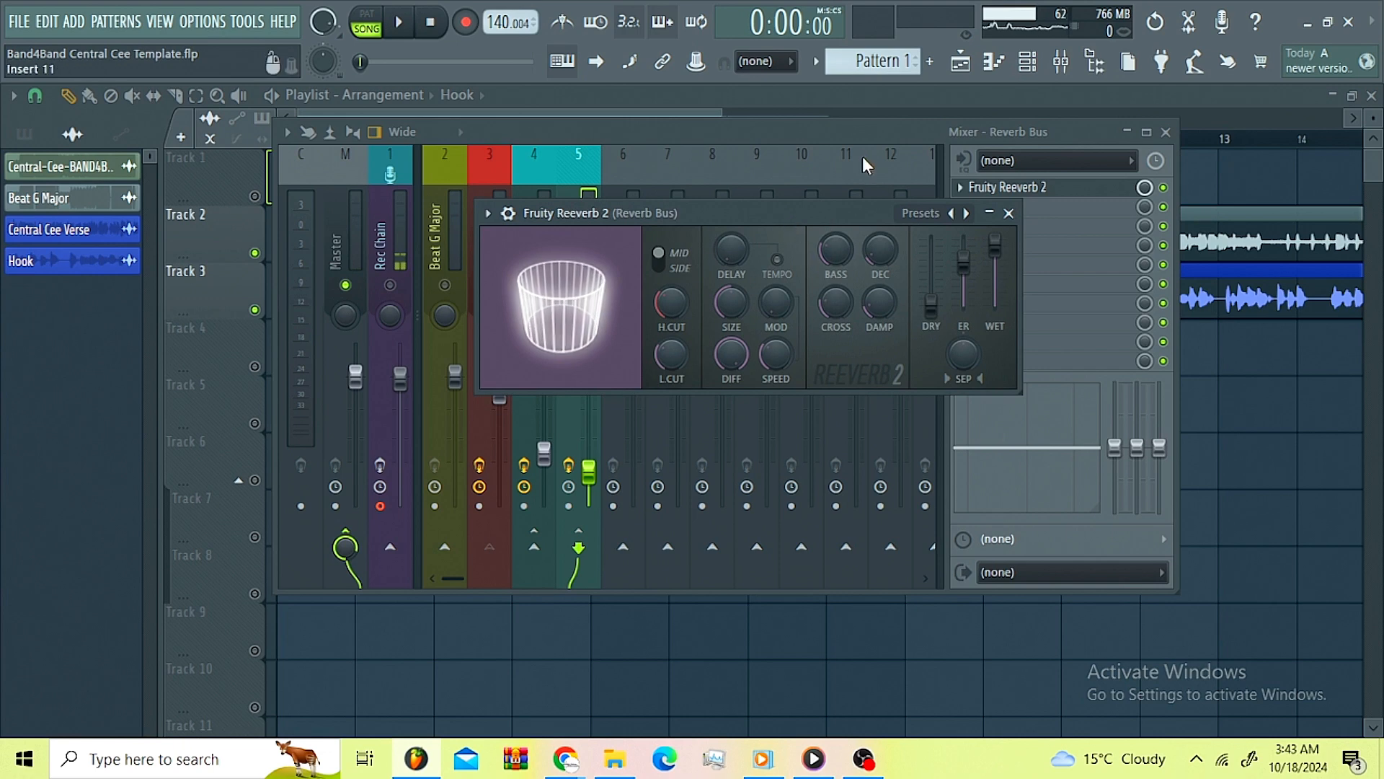
{"action": "key", "text": "Escape"}
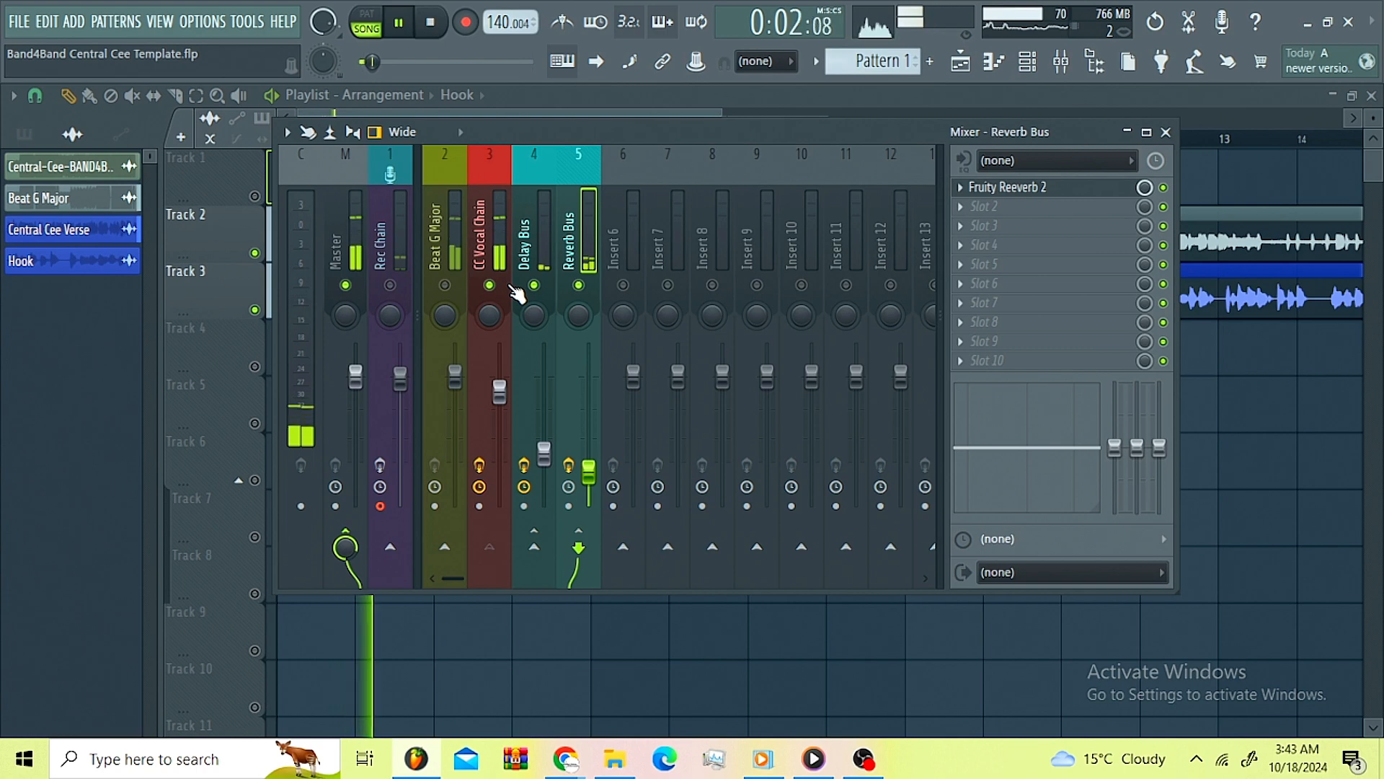
- Lower the Reverb Bus low shelf EQ level to -18.0 dB during playback, and unmute the Beat G Major channel
{"action": "left_click_drag", "start_coordinate": [1115, 461], "coordinate": [1116, 512]}
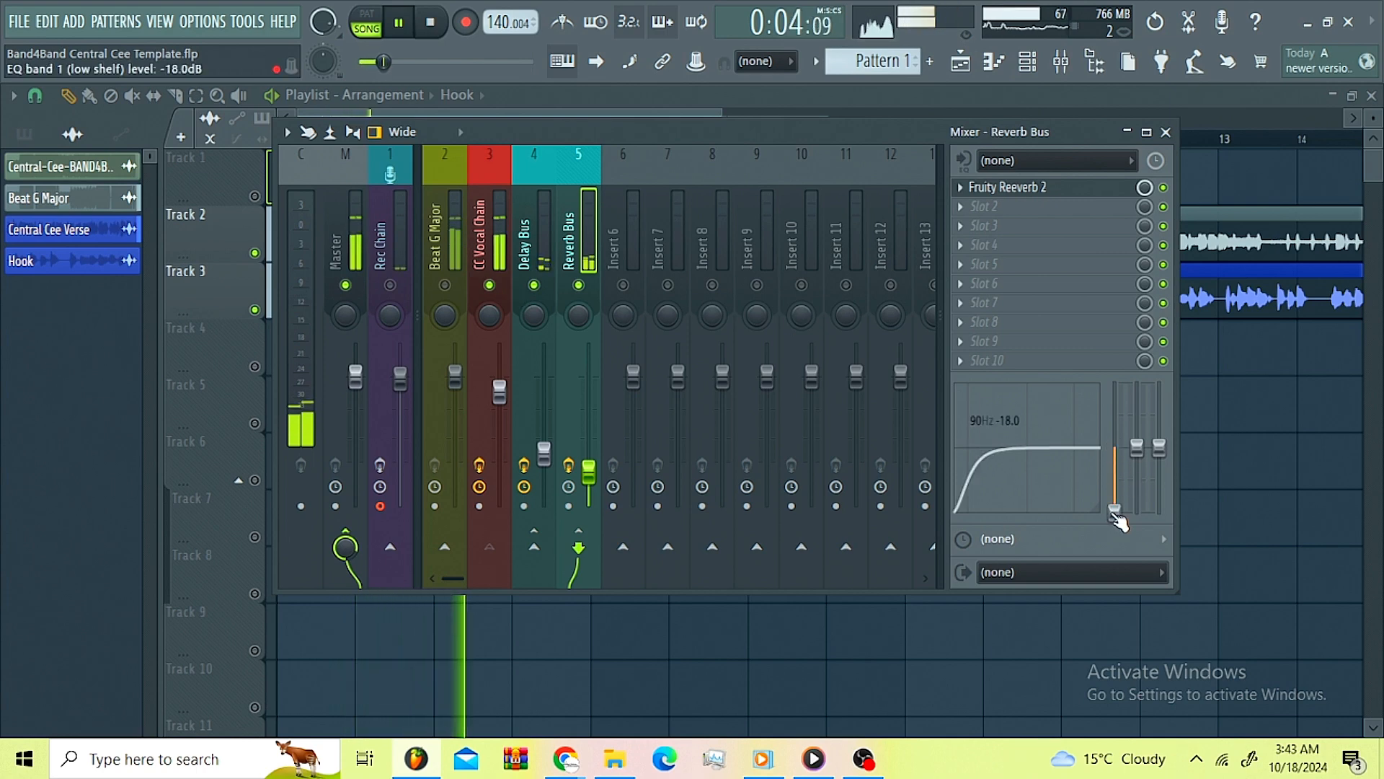
{"action": "left_click", "coordinate": [445, 286]}
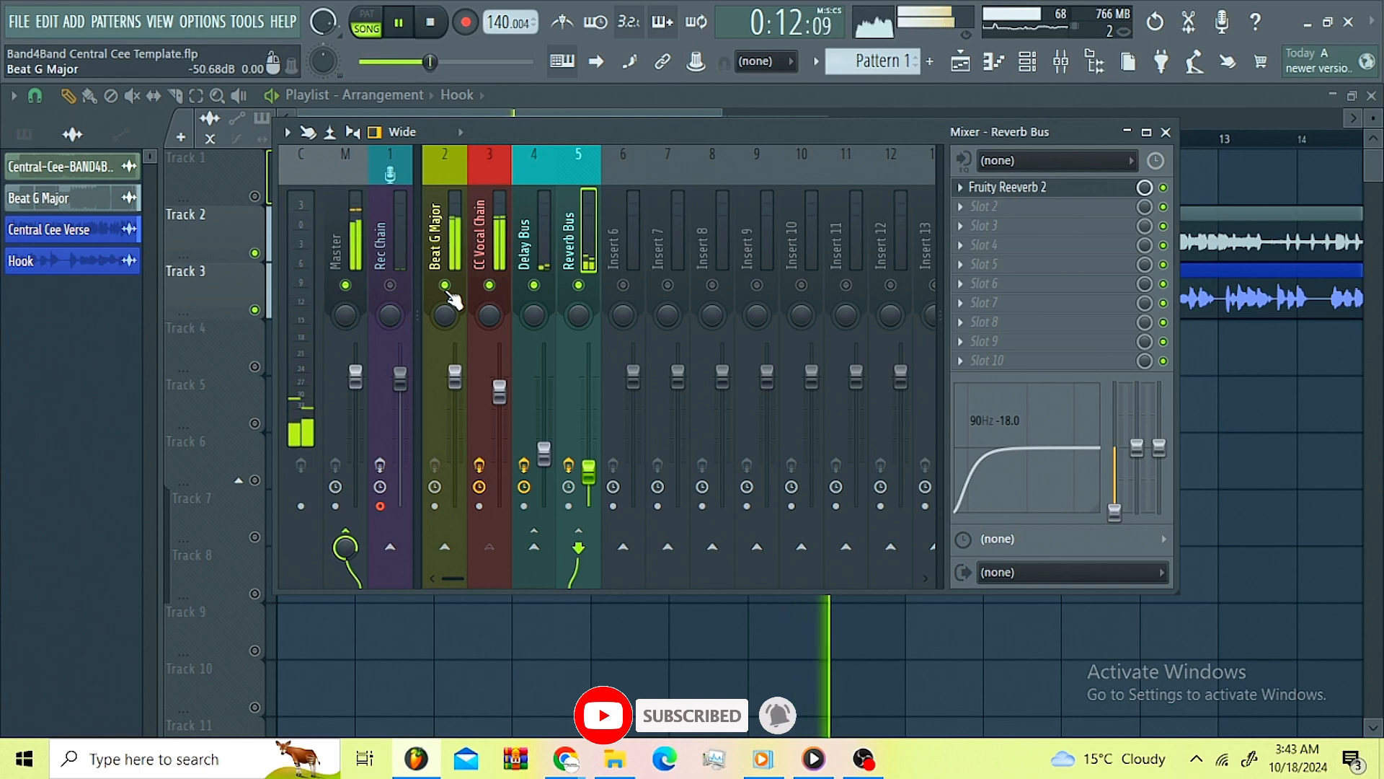
- Close the mixer, fit the whole arrangement in the playlist while the full mix plays into the hook, and stop playback
{"action": "left_click", "coordinate": [628, 112]}
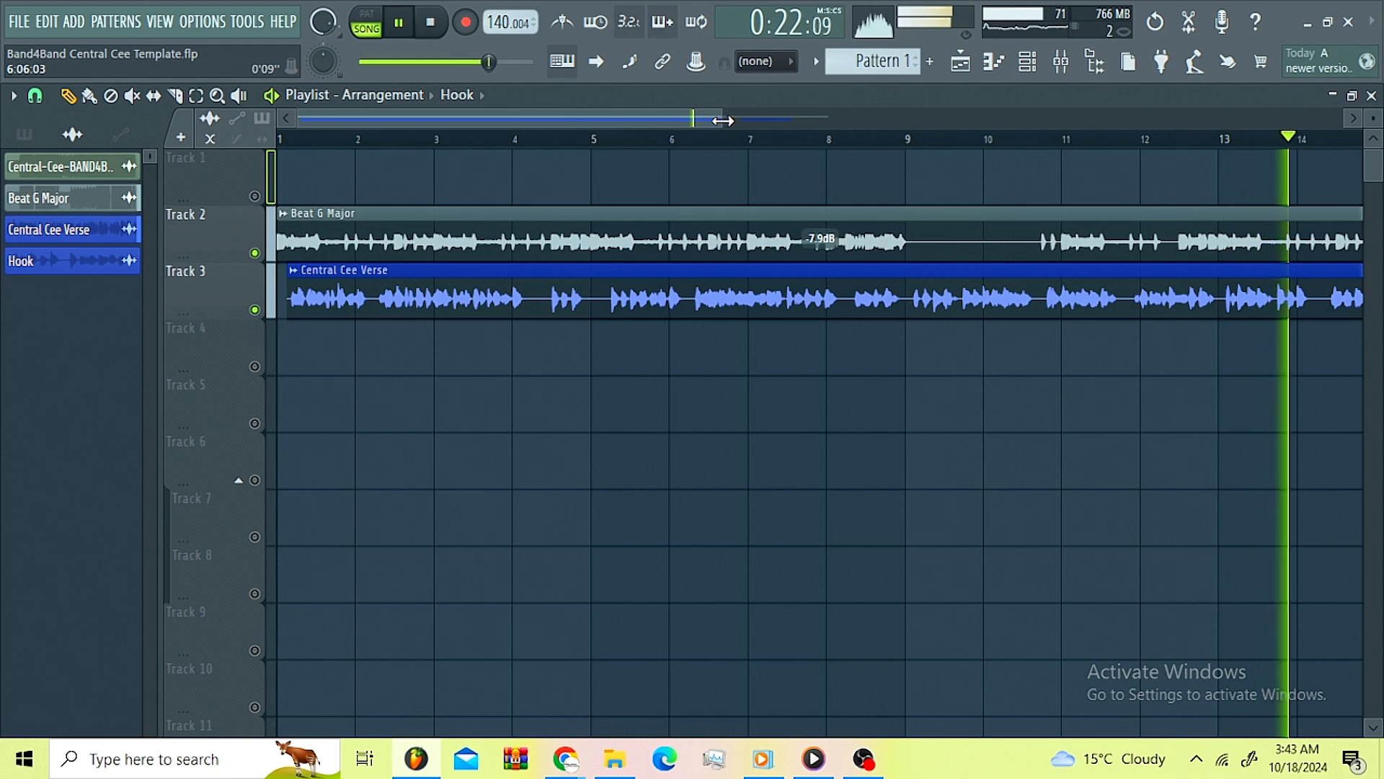
{"action": "left_click_drag", "start_coordinate": [719, 119], "coordinate": [1050, 154]}
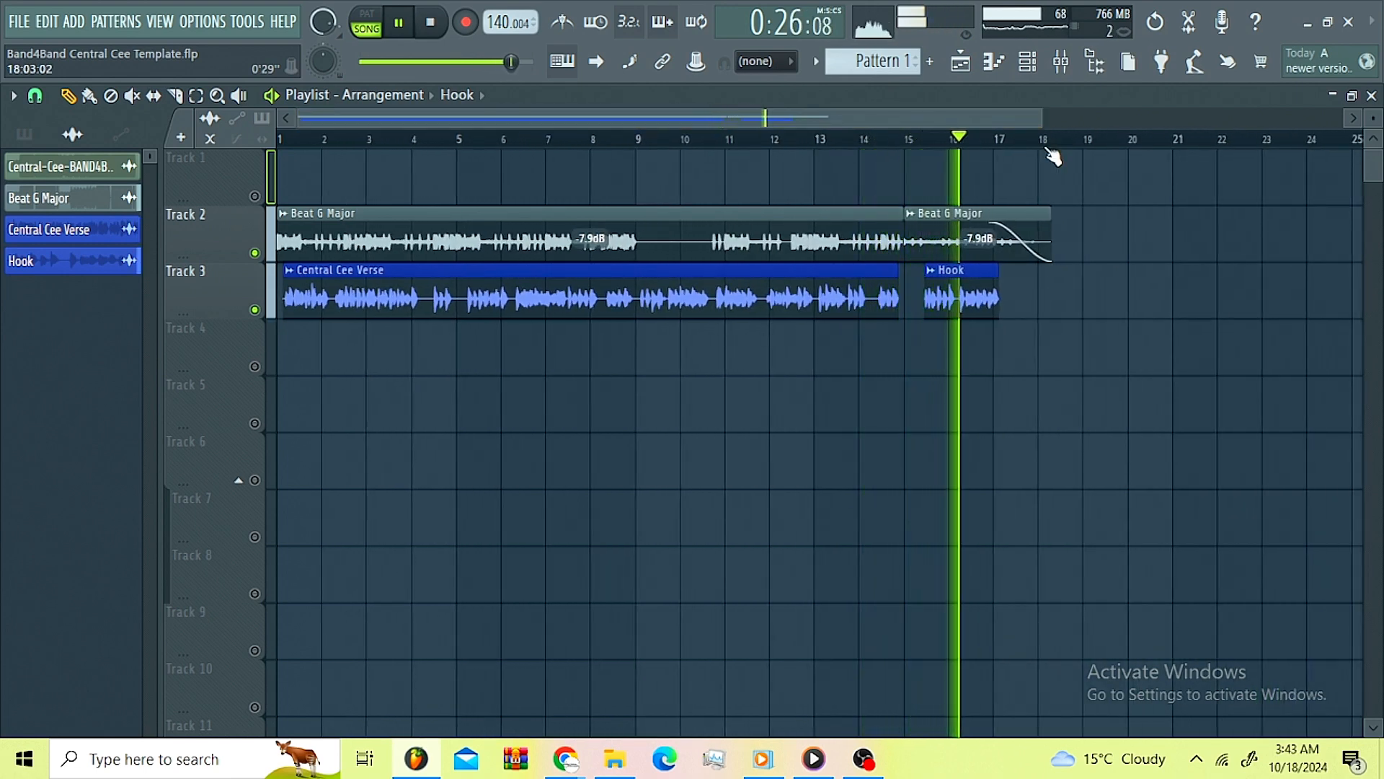
{"action": "key", "text": "space"}
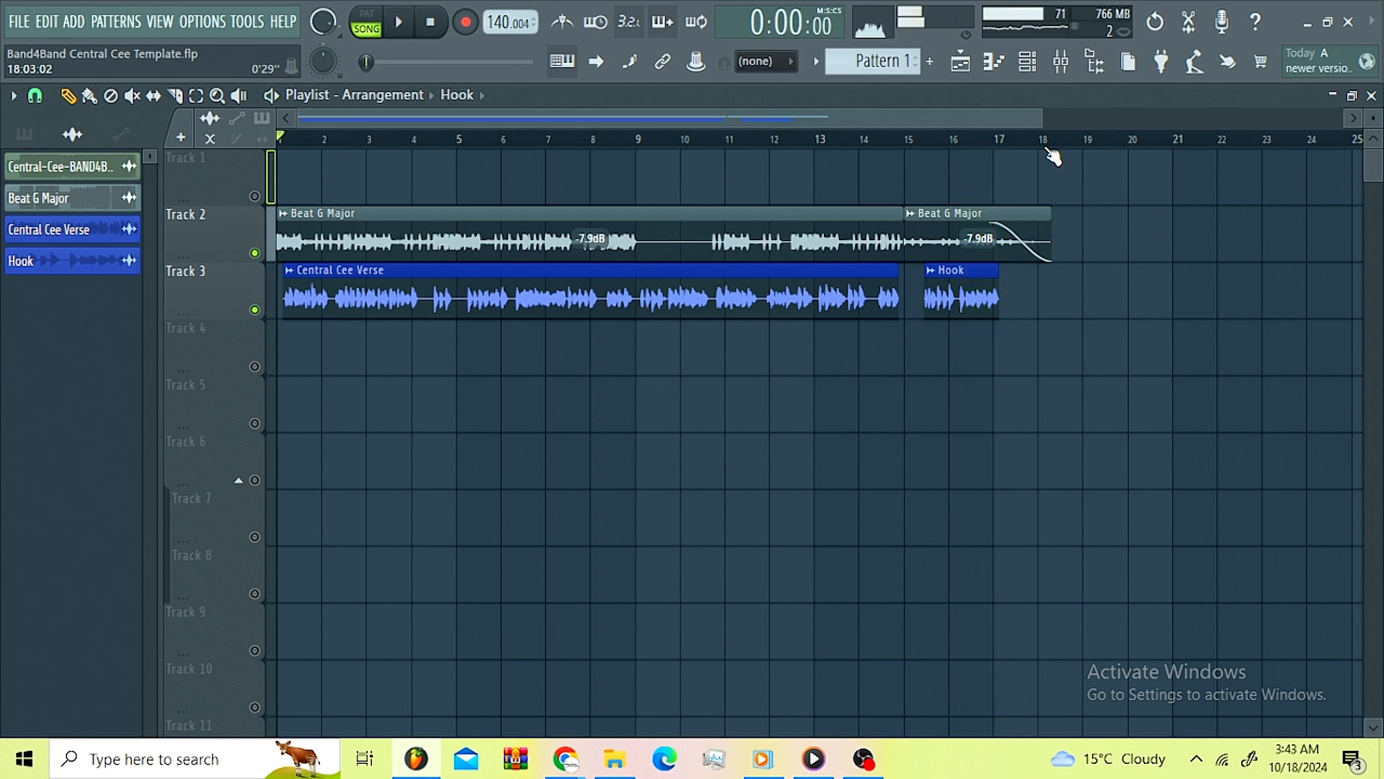